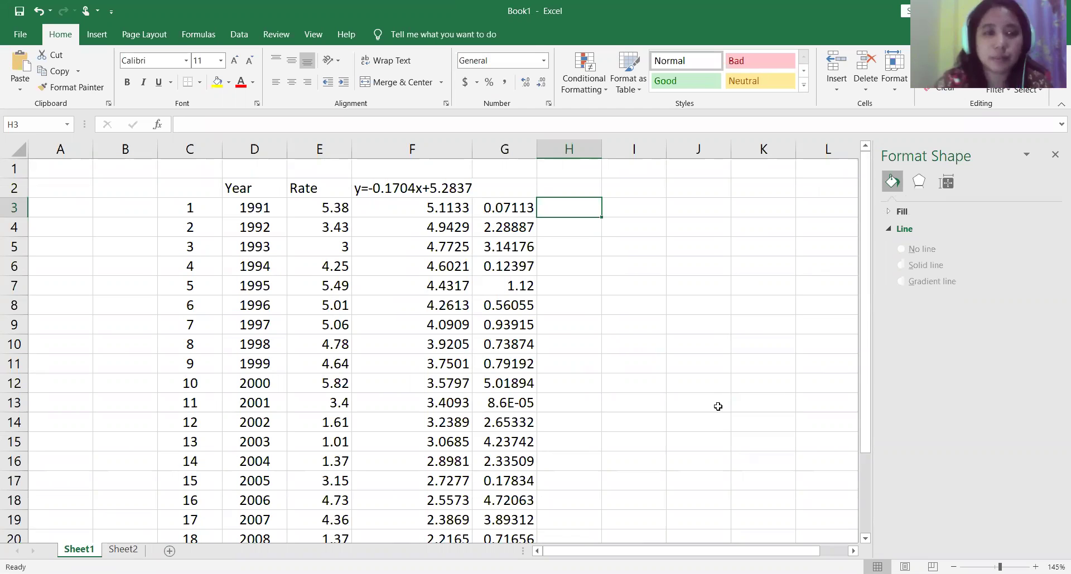
Step: Copy the numbered Year and Rate data in C2:E21 of Sheet1 into a new worksheet starting at A1
left_click(205, 192)
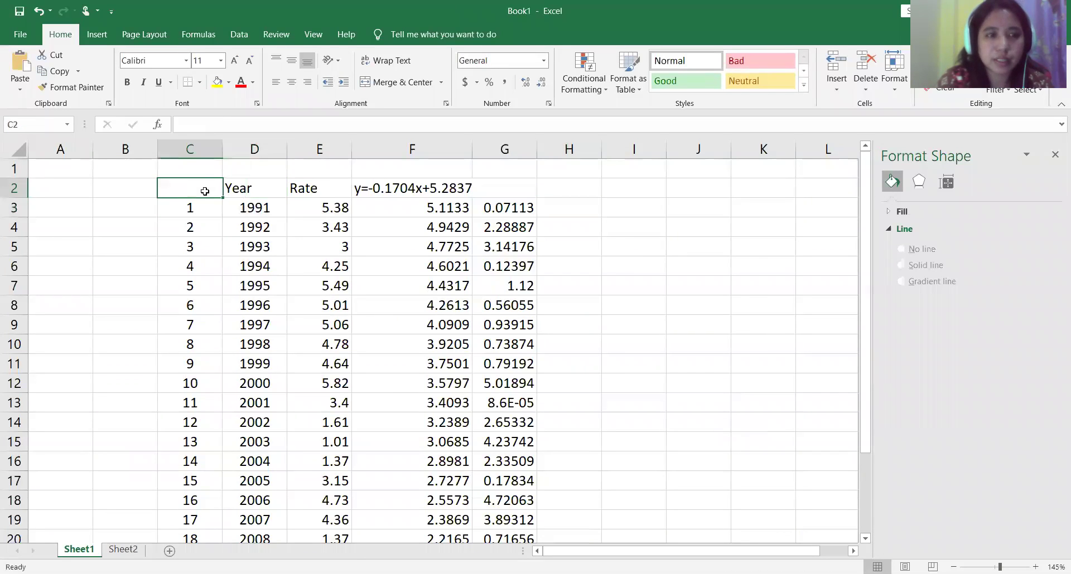
left_click_drag(183, 191, 321, 552)
key("ctrl+c")
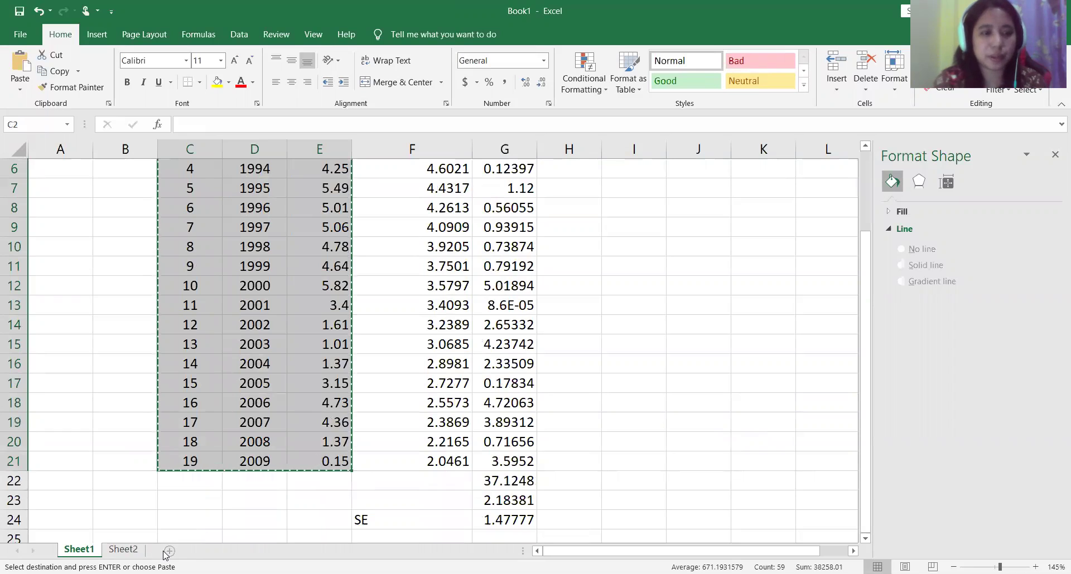
left_click(169, 551)
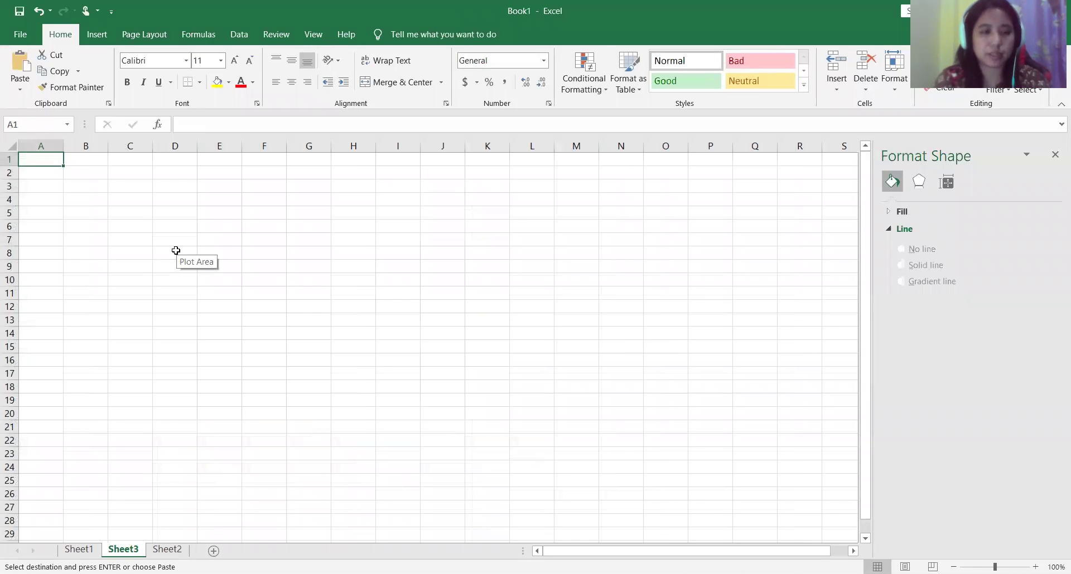
key("ctrl+v")
scroll(371, 371, "up", 2)
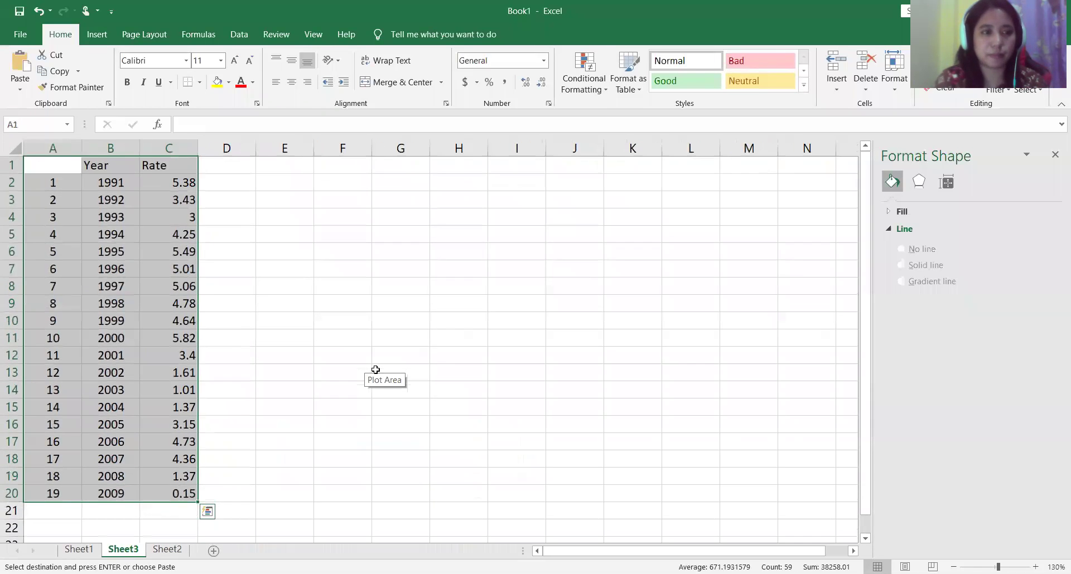
scroll(375, 370, "up", 2)
left_click(533, 277)
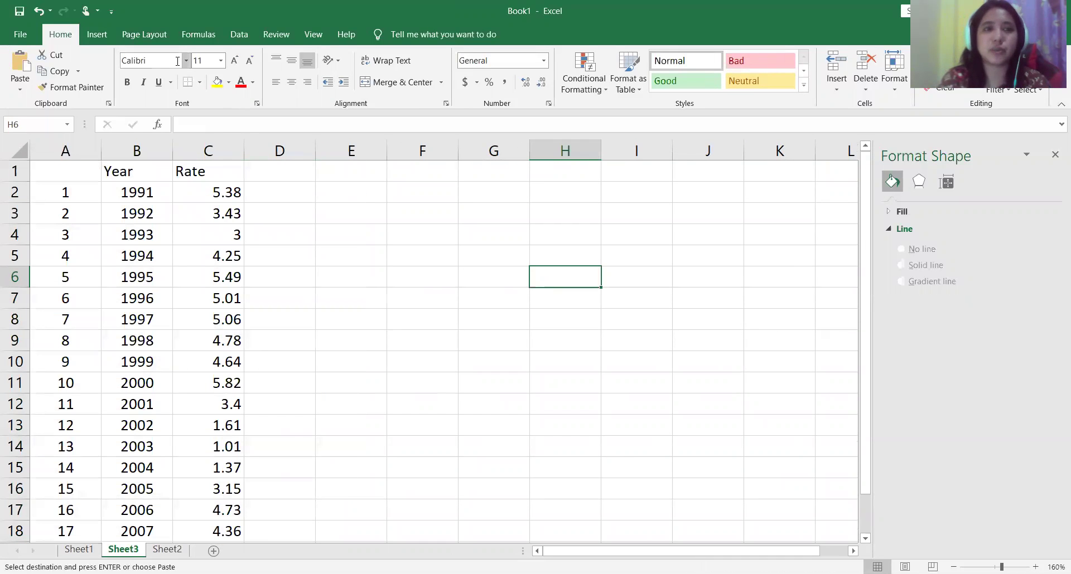
Step: Start a Moving Average analysis using the Rate values in C2:C20 as the input range
left_click(240, 35)
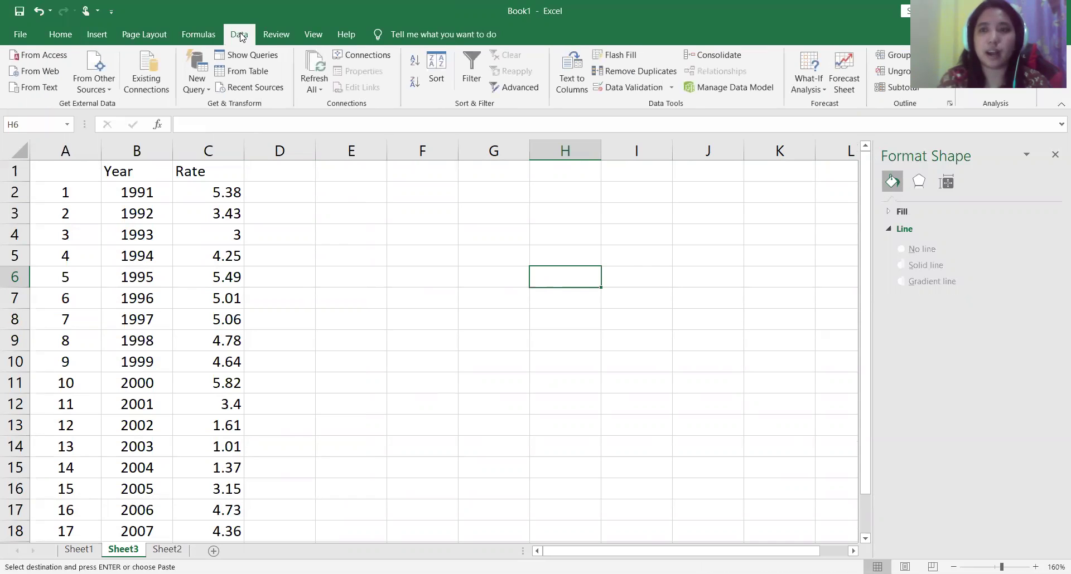
left_click(995, 64)
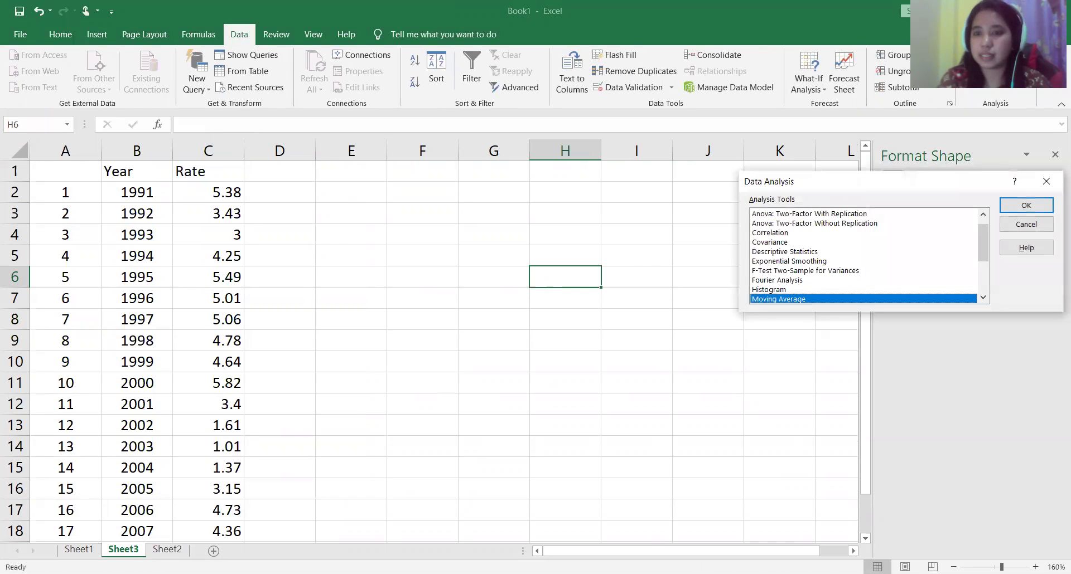
left_click_drag(984, 236, 986, 250)
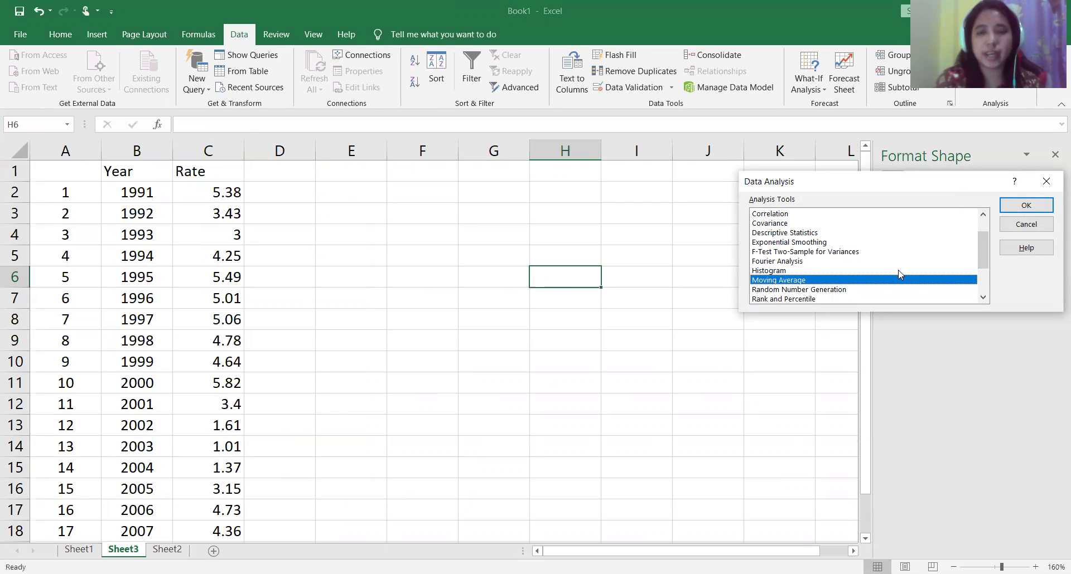
left_click(1027, 206)
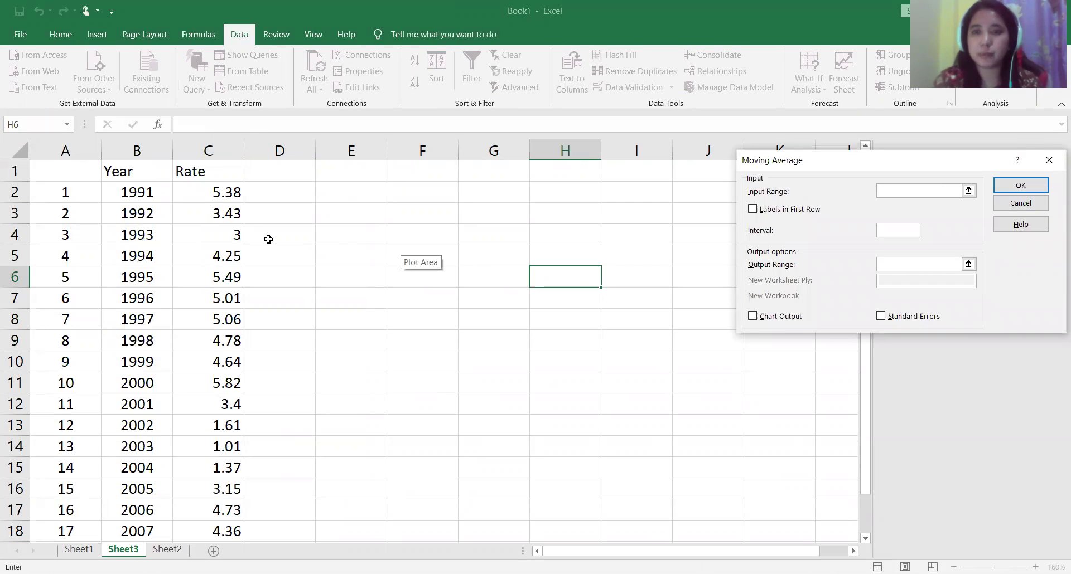
left_click(223, 193)
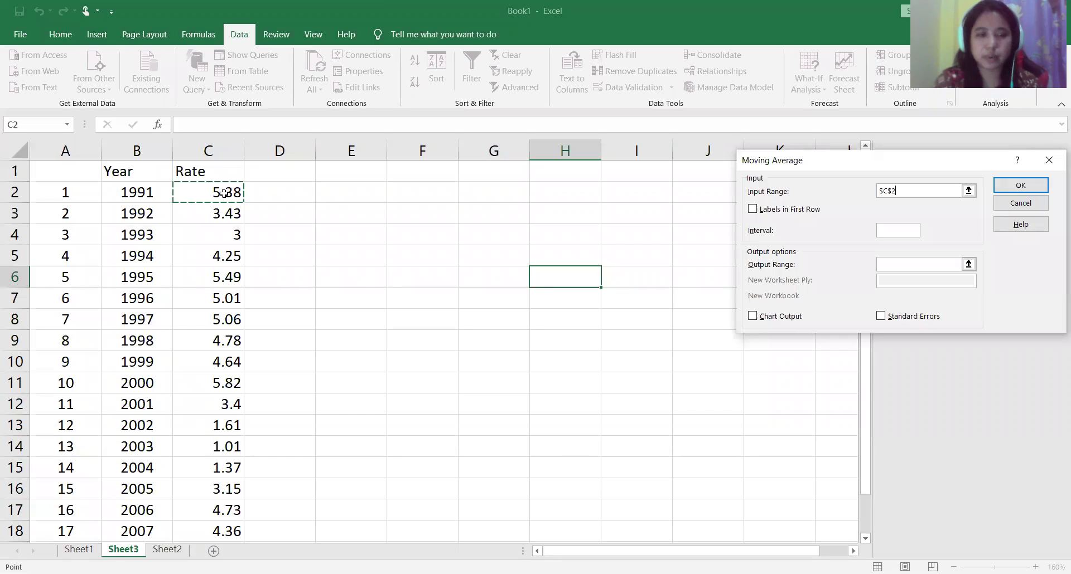
left_click_drag(223, 193, 224, 509)
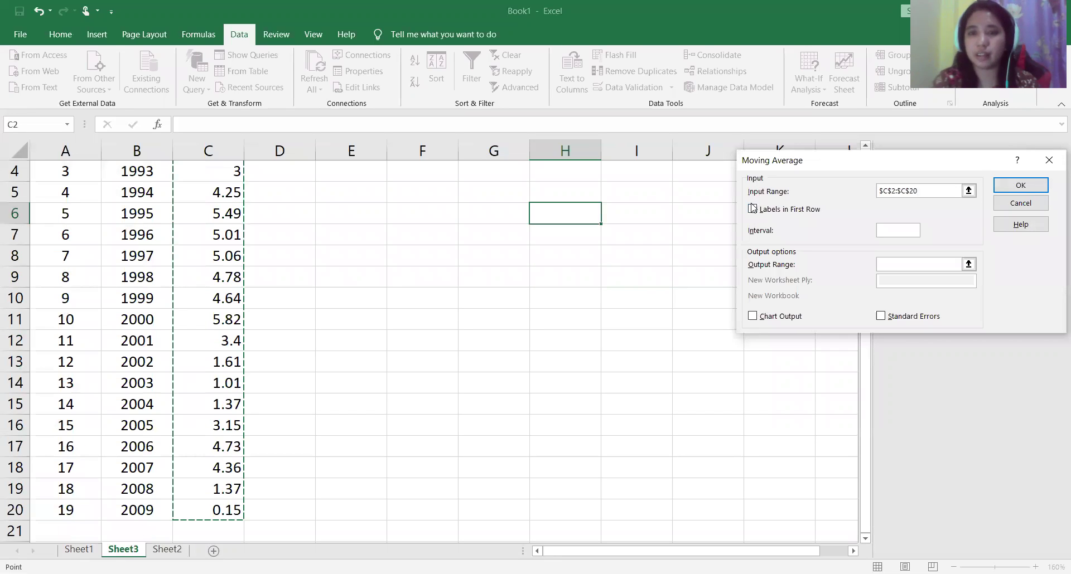
Step: Run the moving average with chart output and standard errors, outputting to D3, and position the chart beside the results
left_click(895, 264)
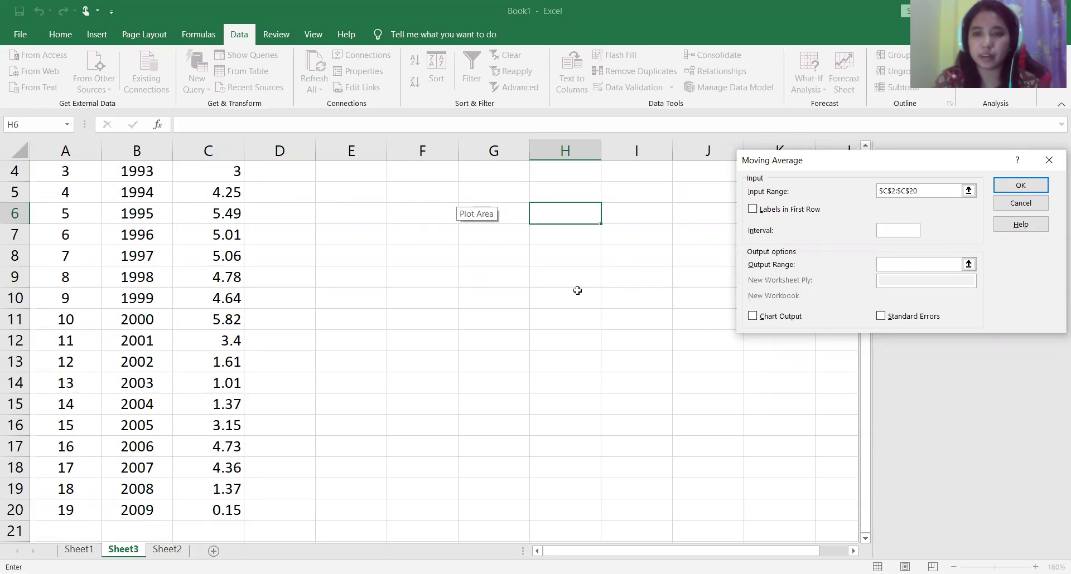
left_click(752, 317)
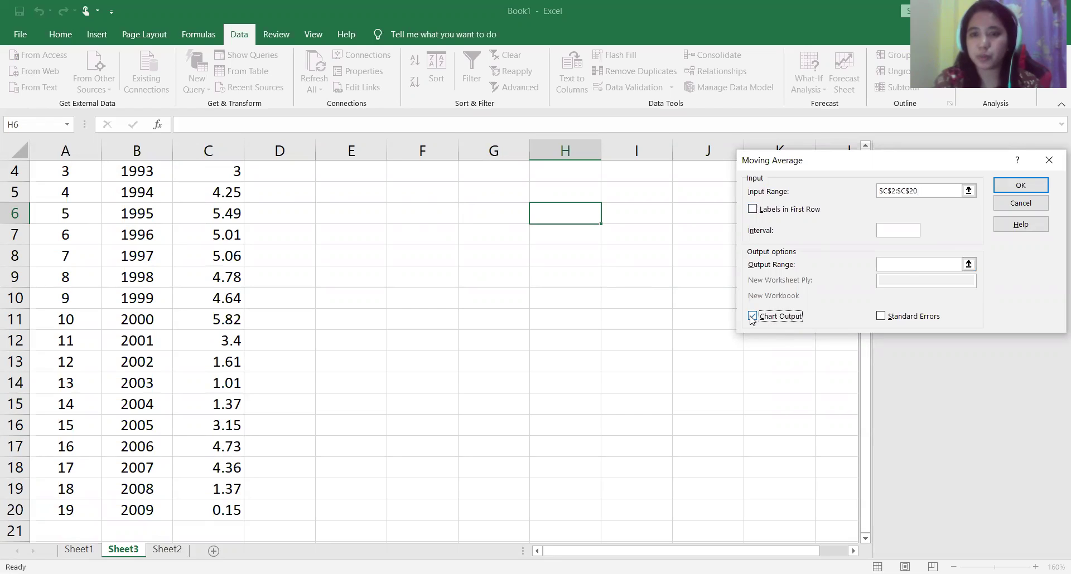
left_click(881, 317)
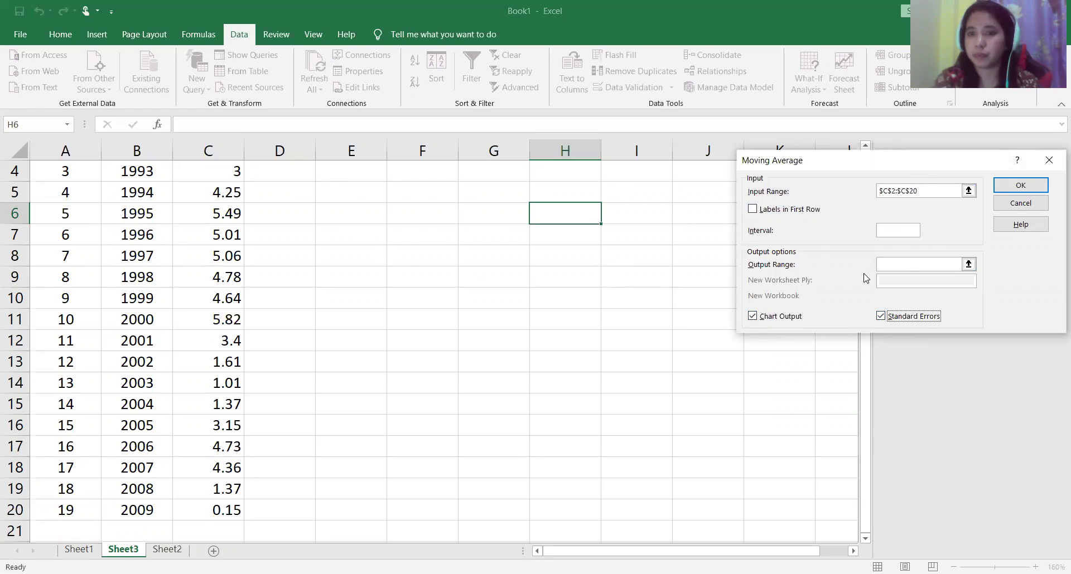
left_click(882, 264)
left_click(272, 196)
scroll(269, 212, "up", 1)
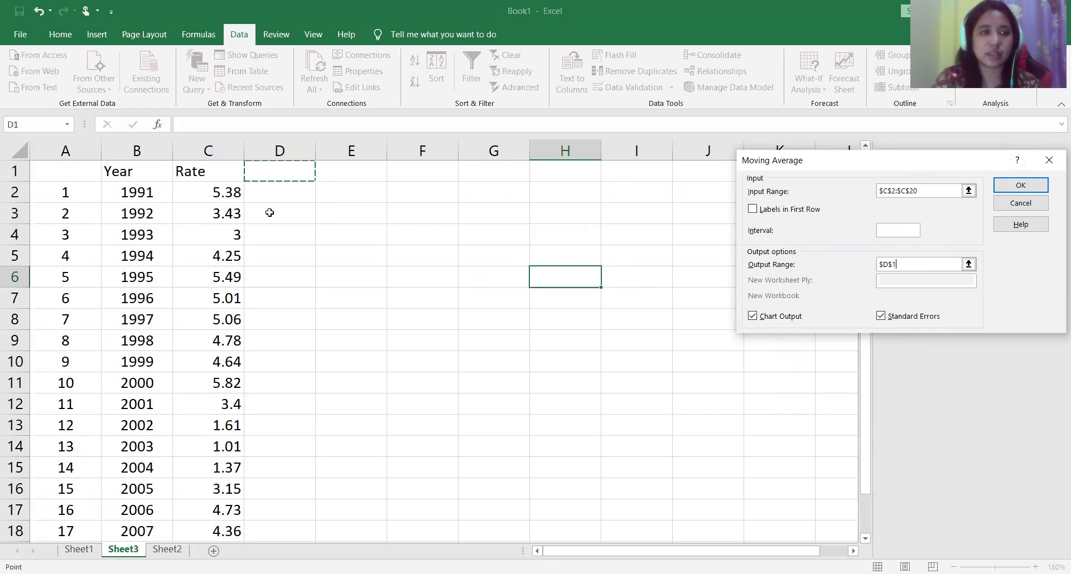
left_click(270, 212)
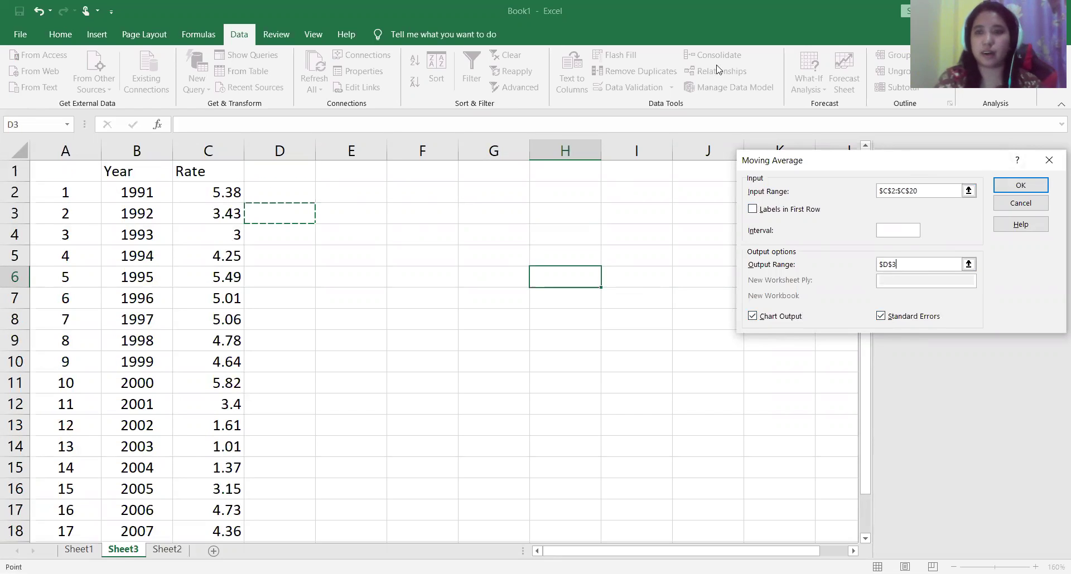
left_click(1021, 188)
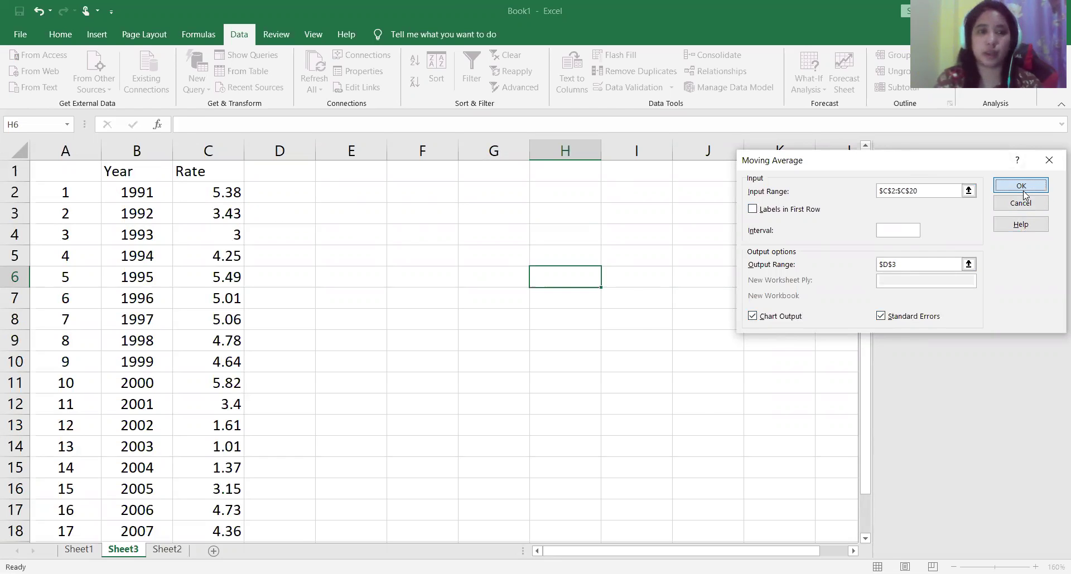
left_click_drag(570, 254, 523, 218)
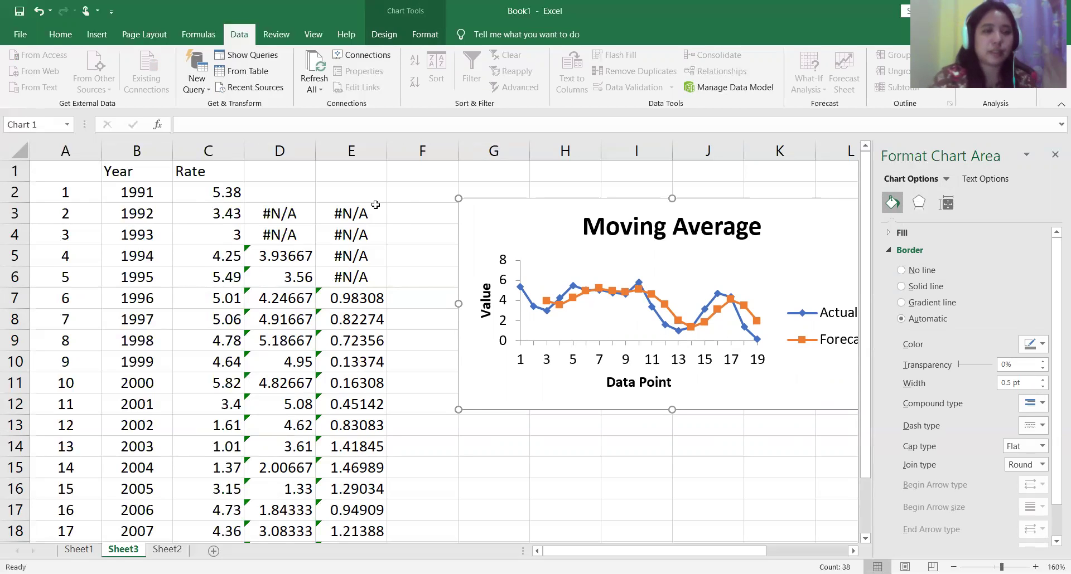
Step: Move the moving average and standard error results in D3:E21 up one row to start at D2
left_click(279, 214)
key("ctrl+shift+End")
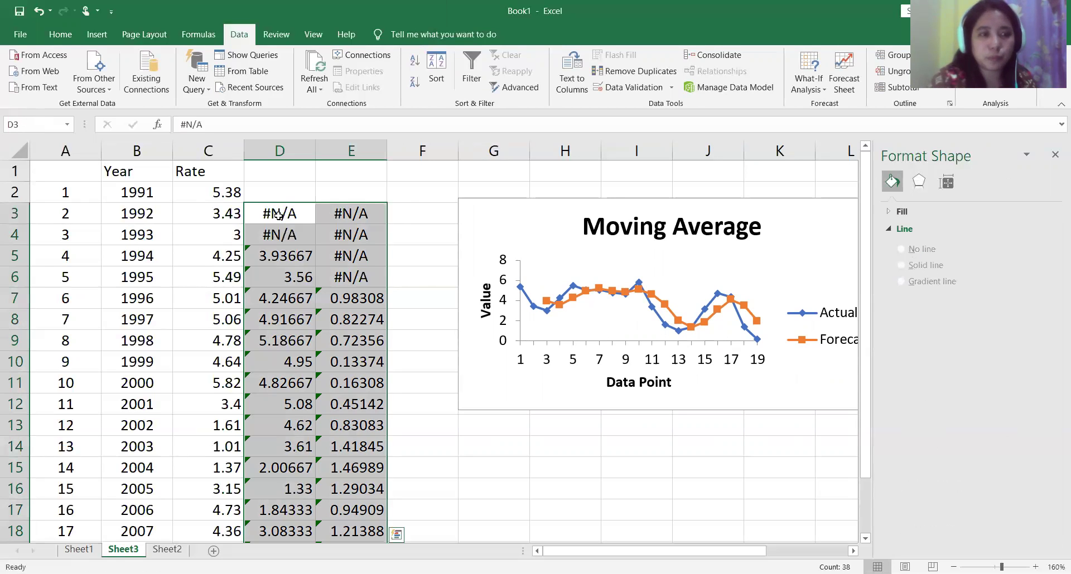
left_click(289, 229)
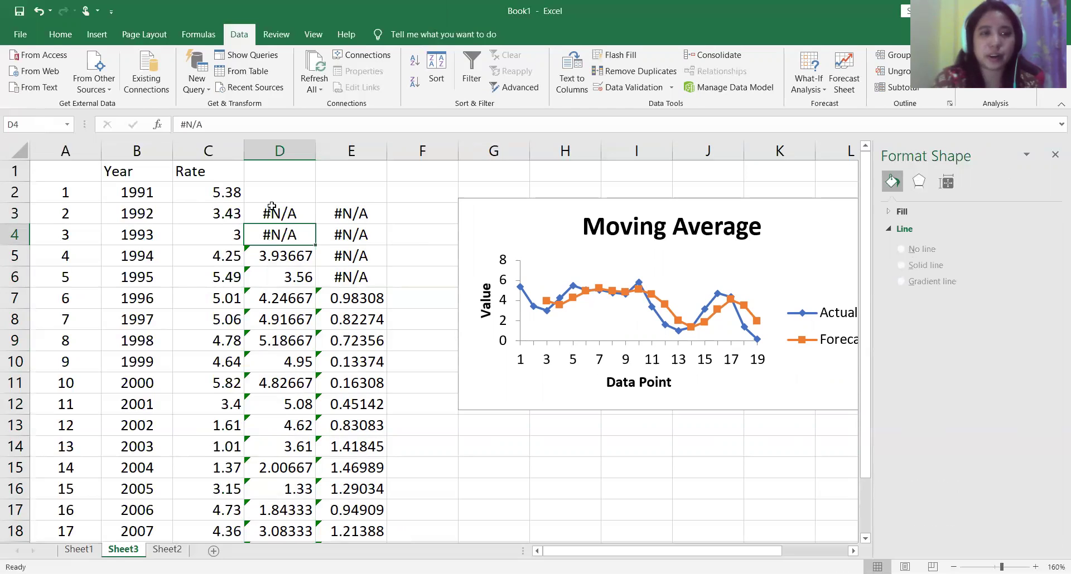
left_click_drag(273, 215, 348, 468)
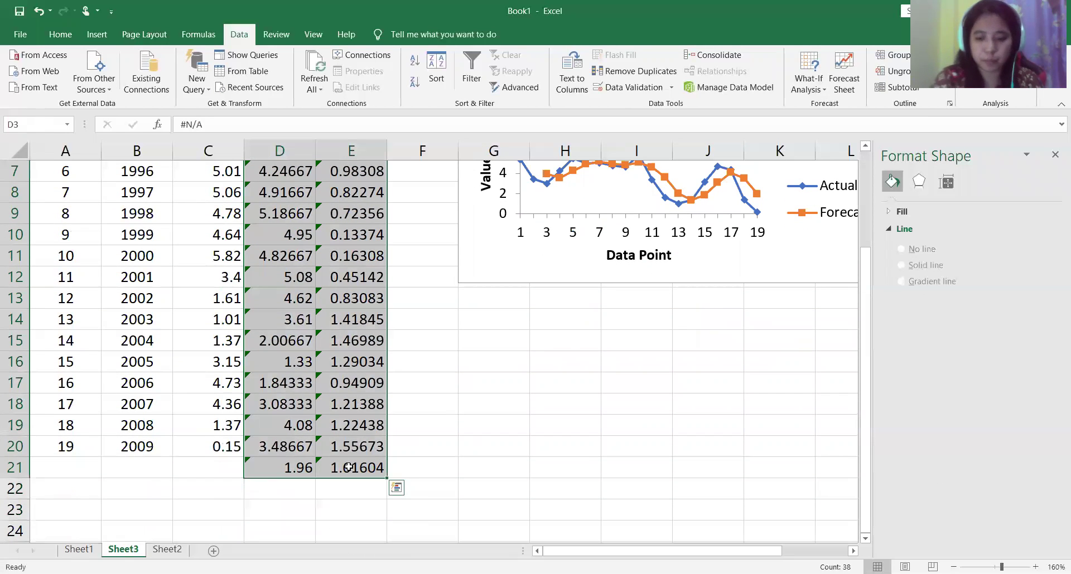
key("ctrl+c")
key("Up")
key("Return")
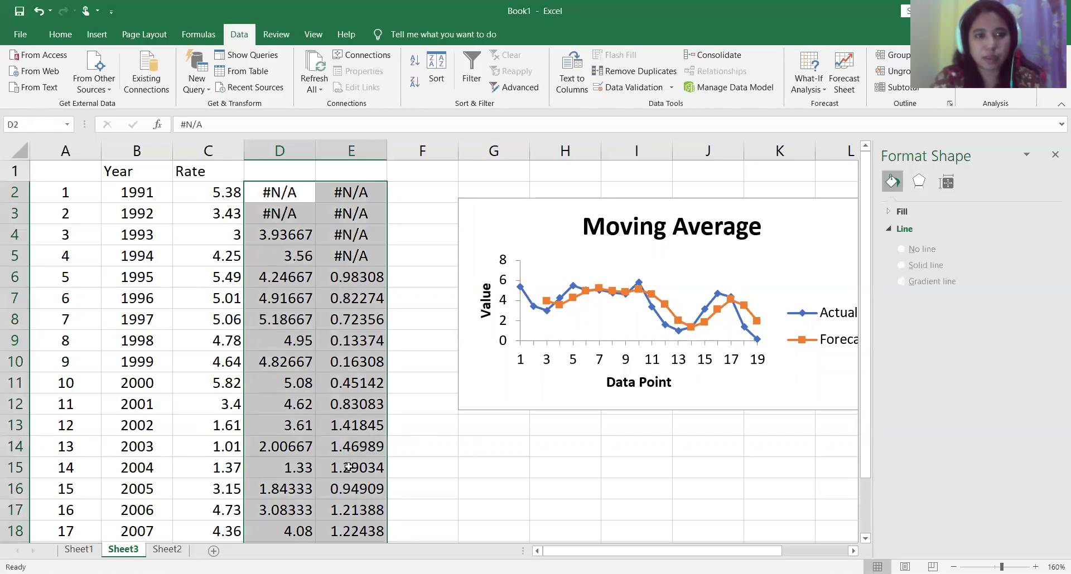
left_click(357, 332)
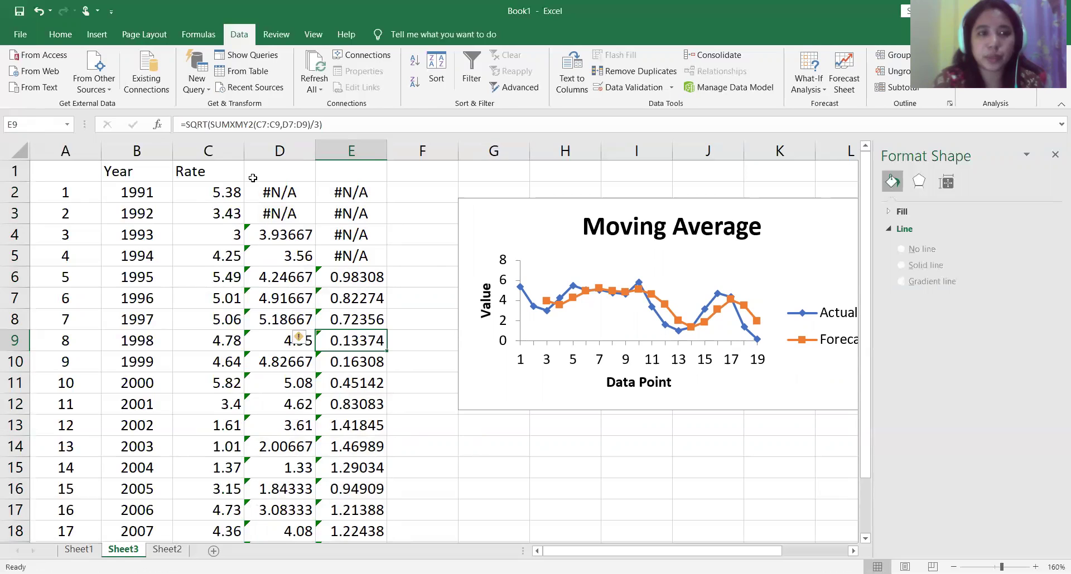
Step: Examine the moving average formula in D4 and the standard error formula in E6
double_click(289, 233)
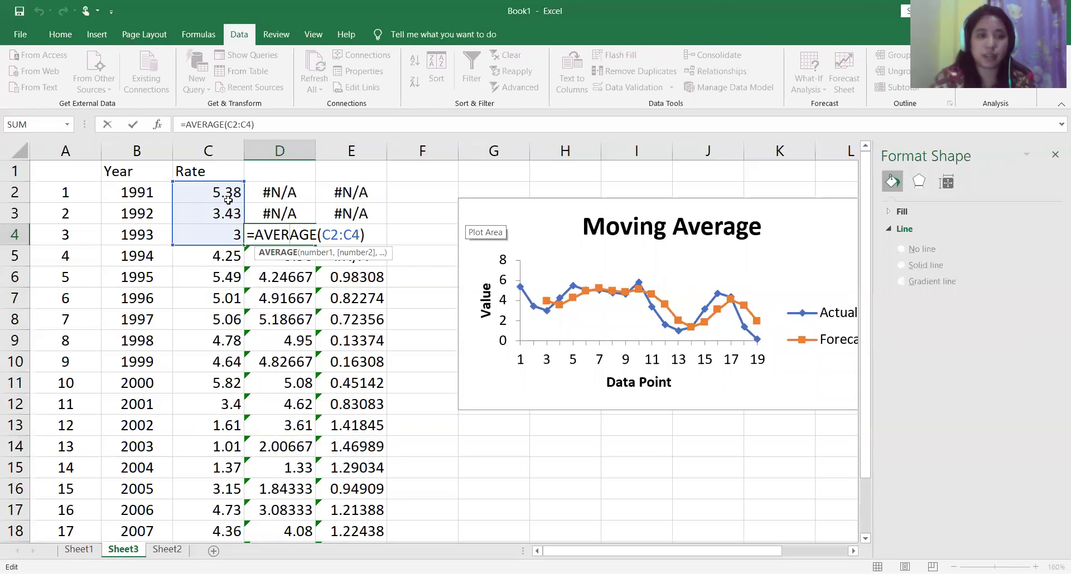
key("Return")
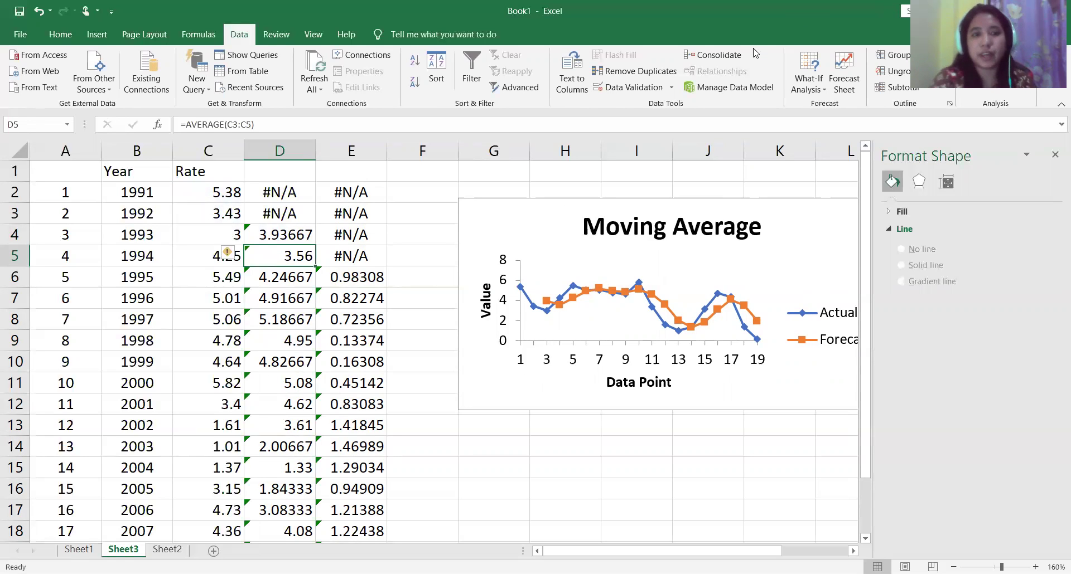
left_click(357, 278)
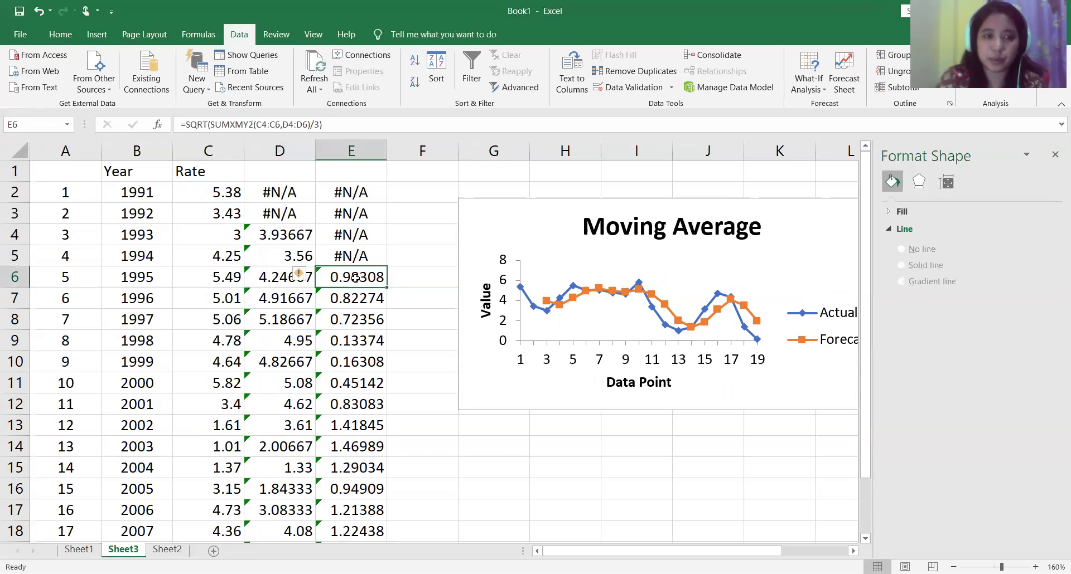
double_click(356, 277)
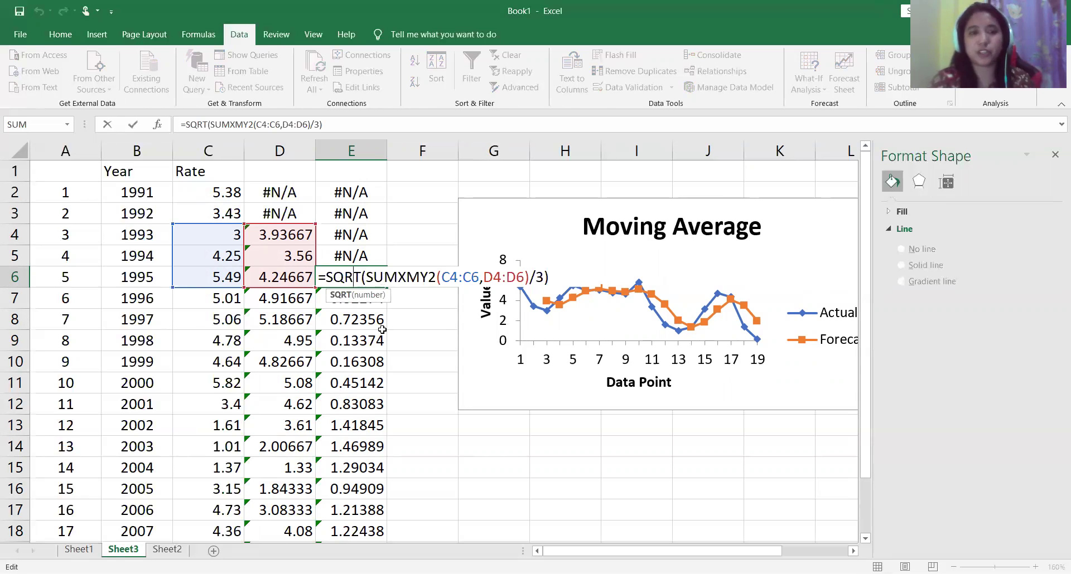
key("Return")
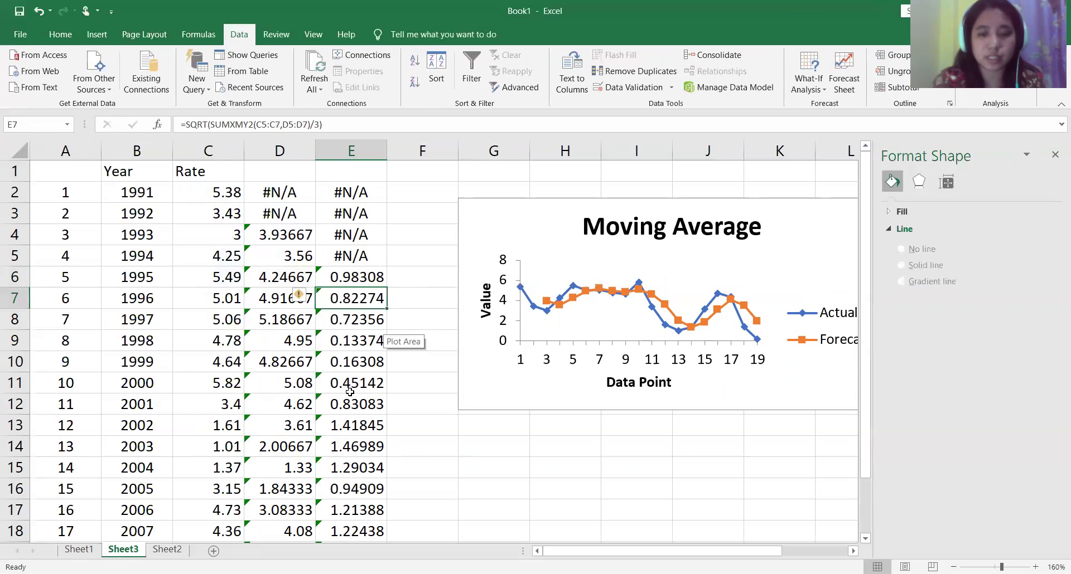
Step: Examine the last standard error formula in E20, for the year 2009
key("Down")
key("Down")
key("Down")
key("Down")
key("Down")
key("Down")
key("Down")
key("Down")
key("Down")
key("Down")
key("Down")
key("Down")
key("Down")
key("Down")
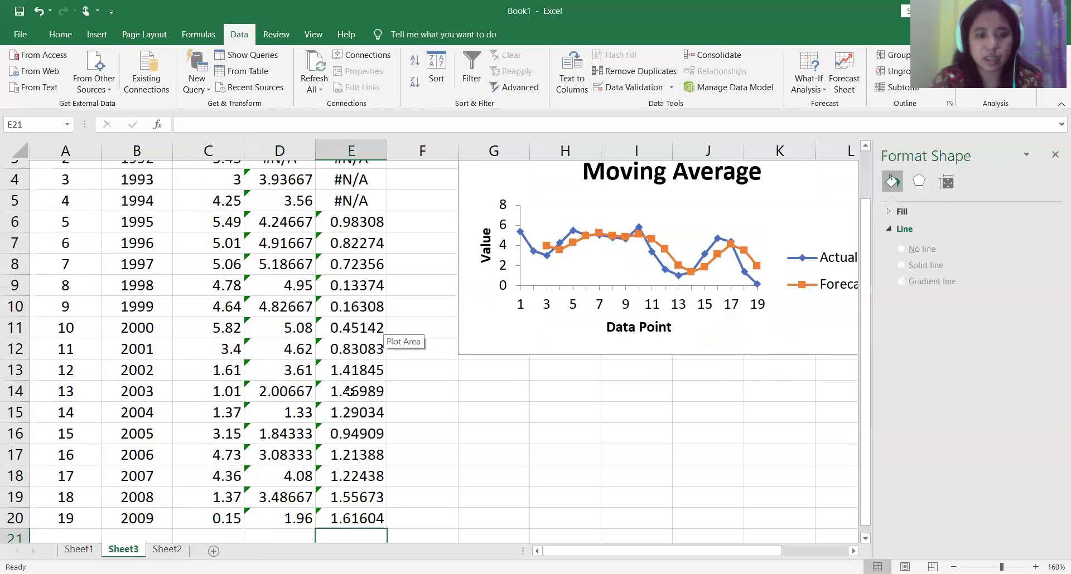
key("Up")
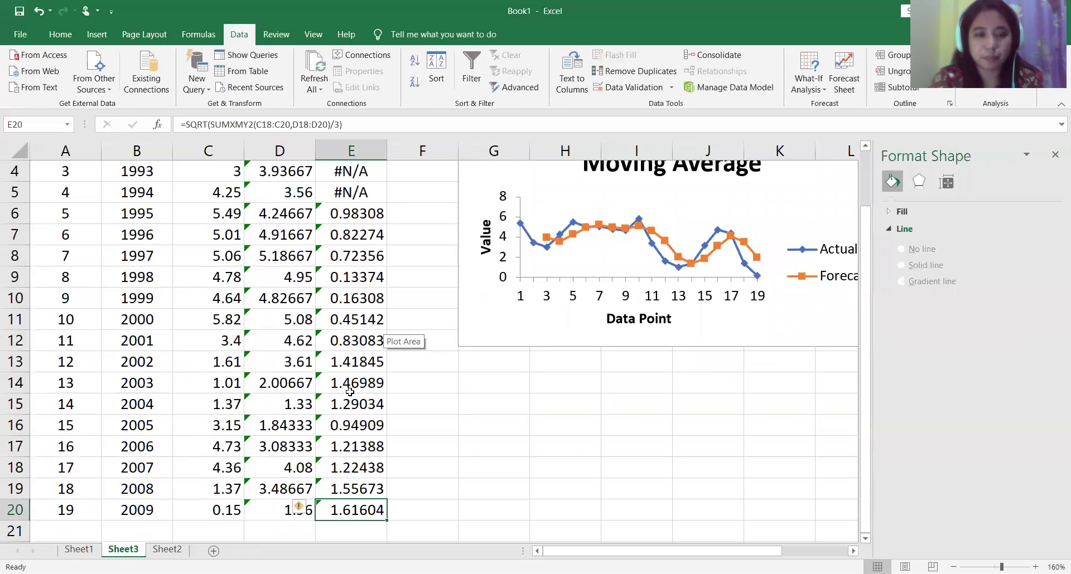
double_click(362, 515)
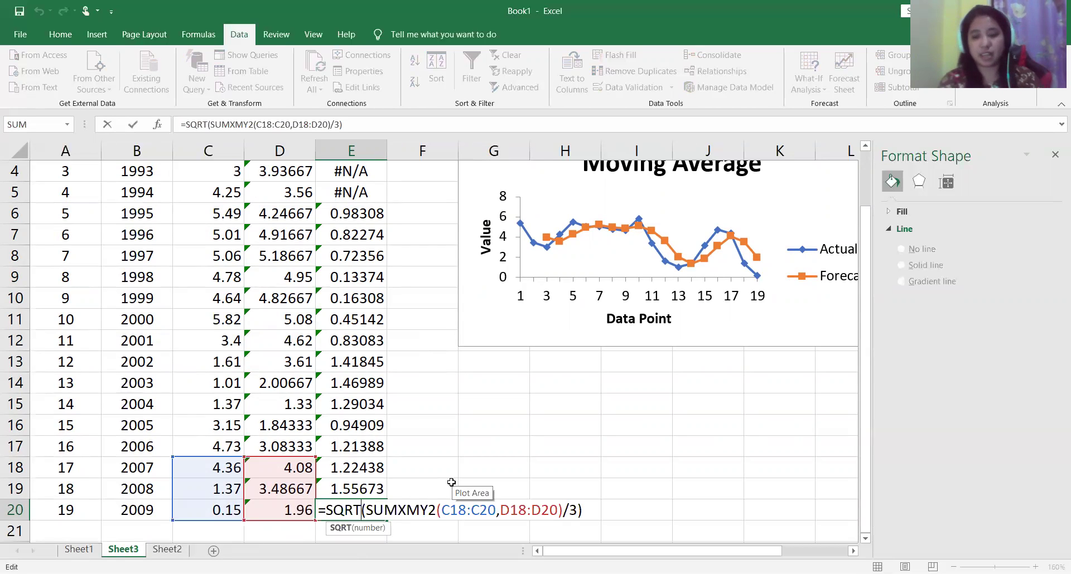
key("Return")
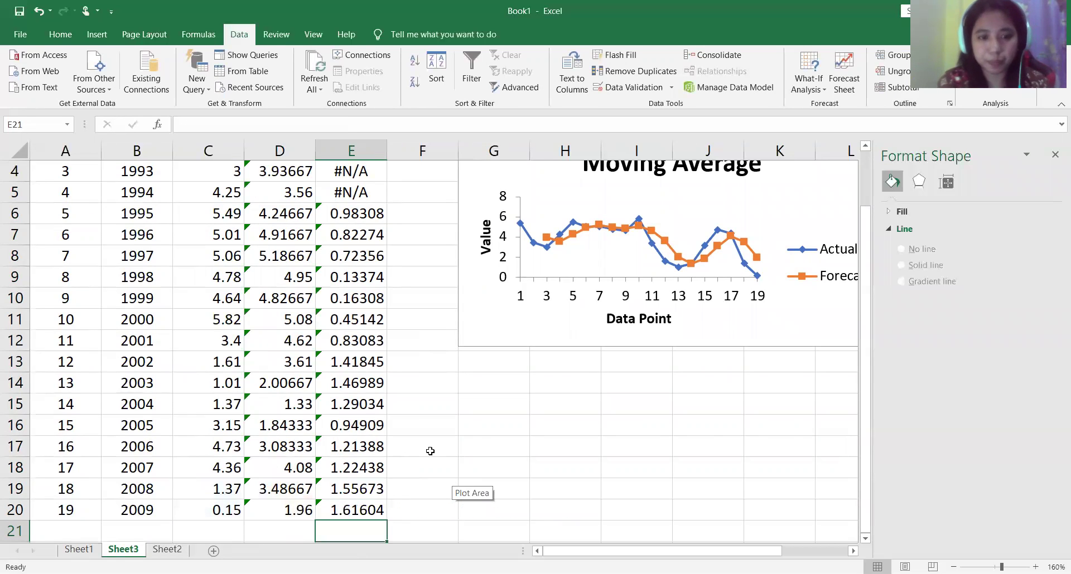
left_click(430, 451)
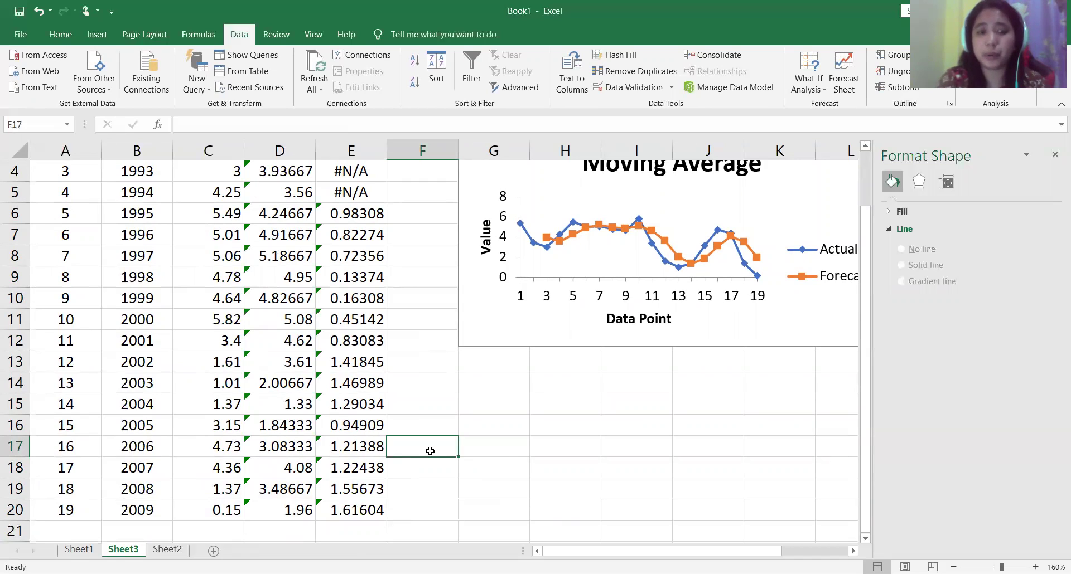
left_click(483, 439)
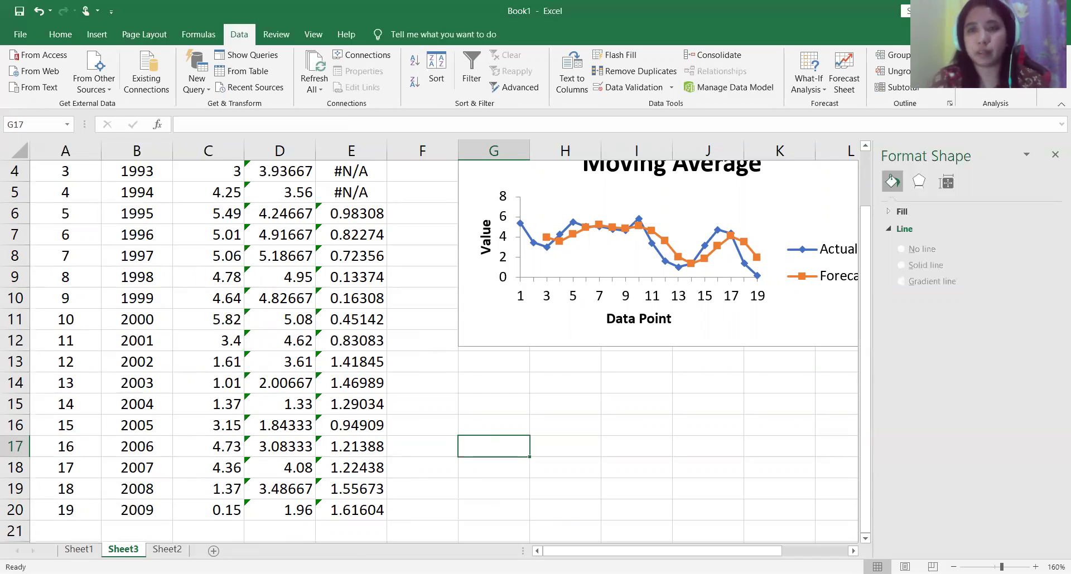
left_click(996, 62)
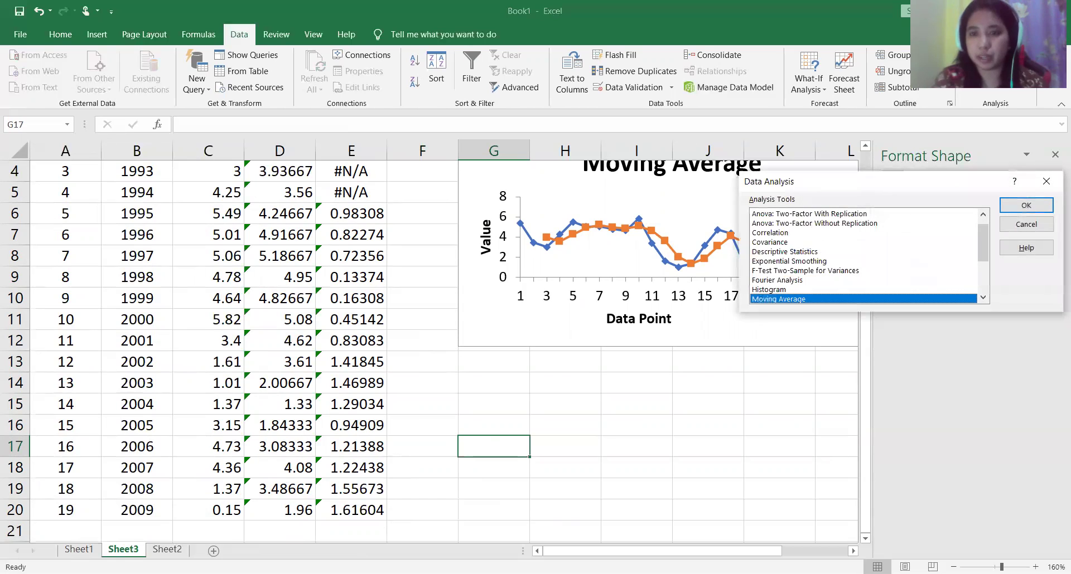
left_click(1027, 207)
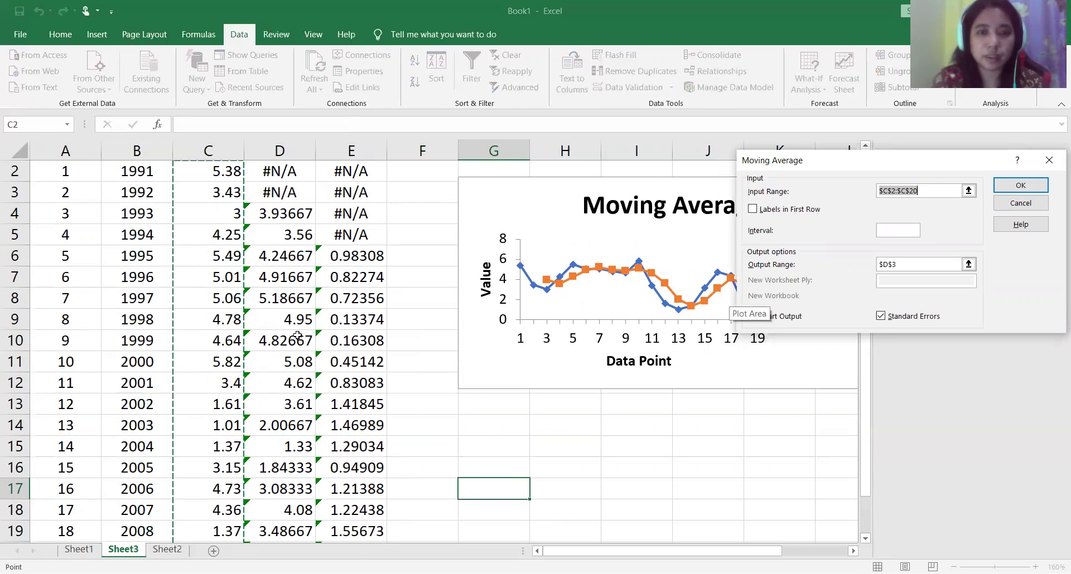
left_click(893, 233)
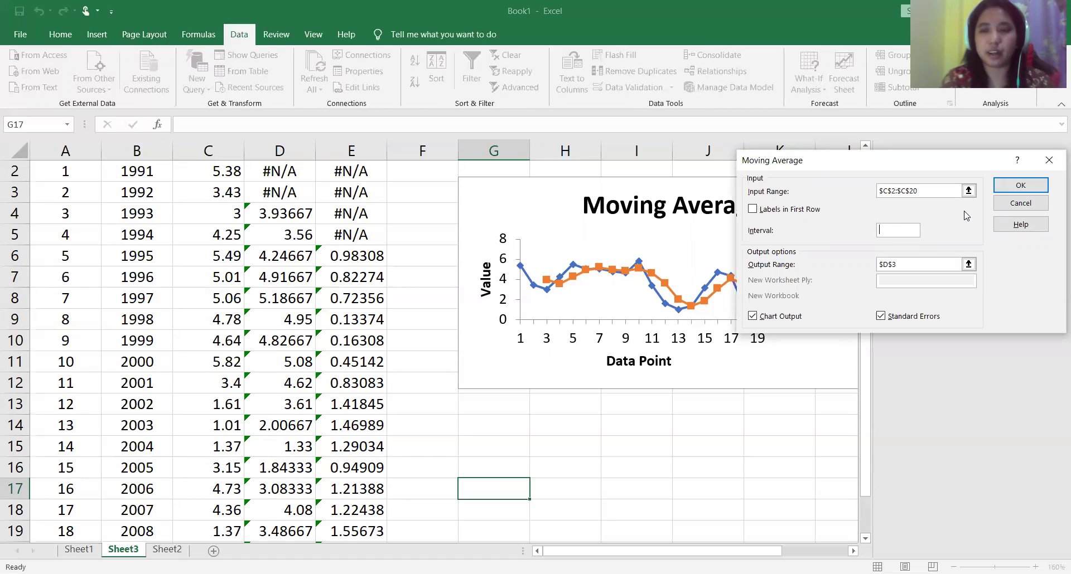
left_click(1042, 169)
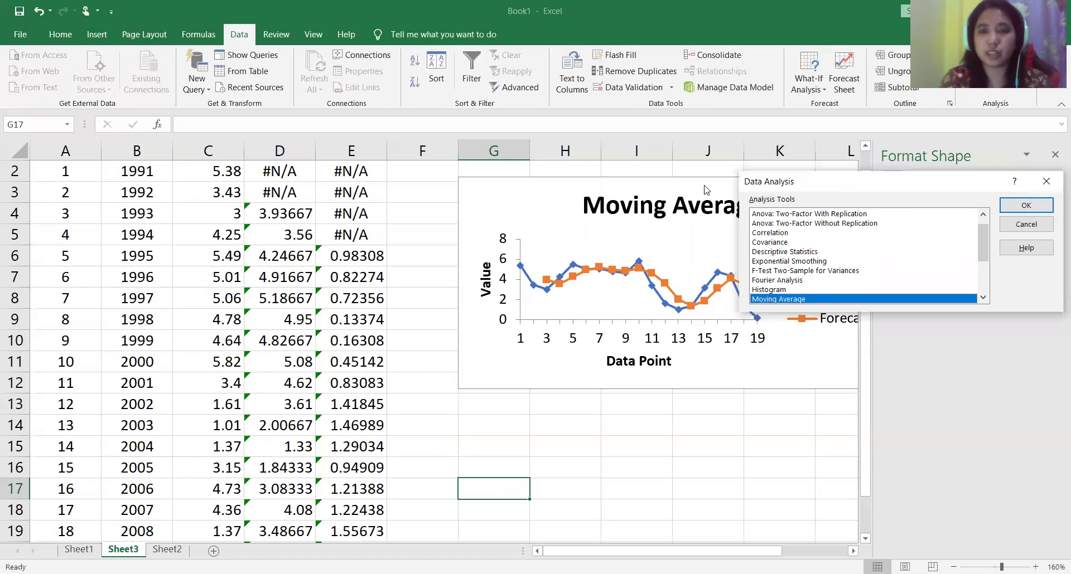
left_click(1040, 188)
Step: Delete the moving average chart and clear the moving average and standard error results from columns D and E
left_click(566, 191)
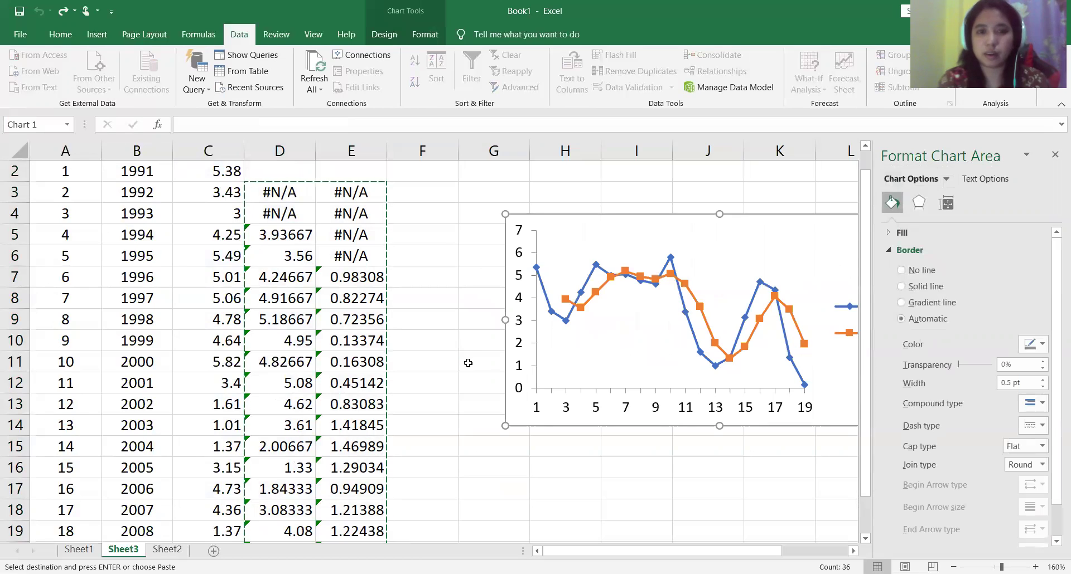
left_click(568, 239)
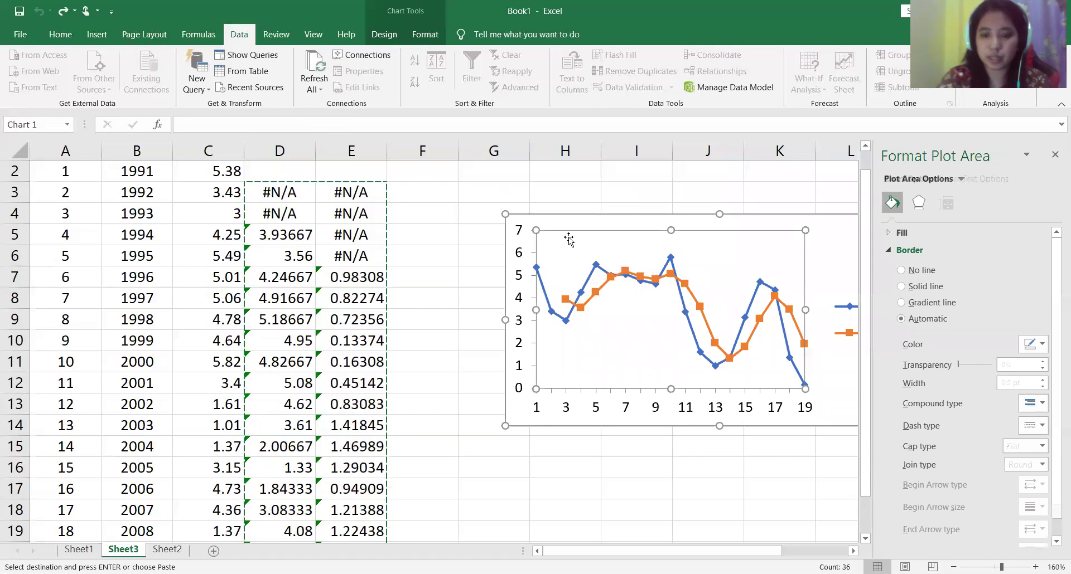
left_click(563, 219)
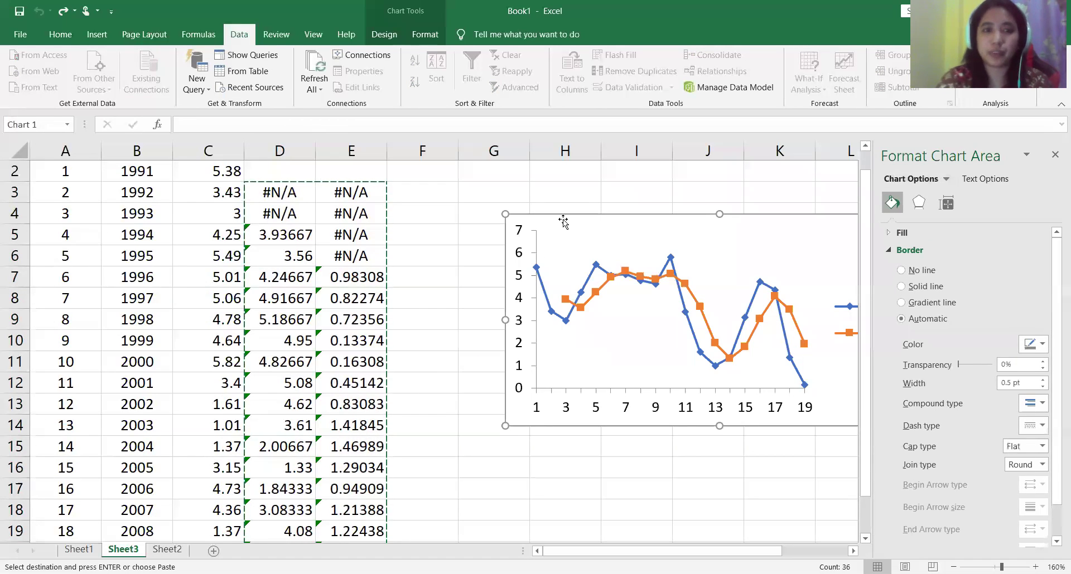
key("Delete")
key("Delete")
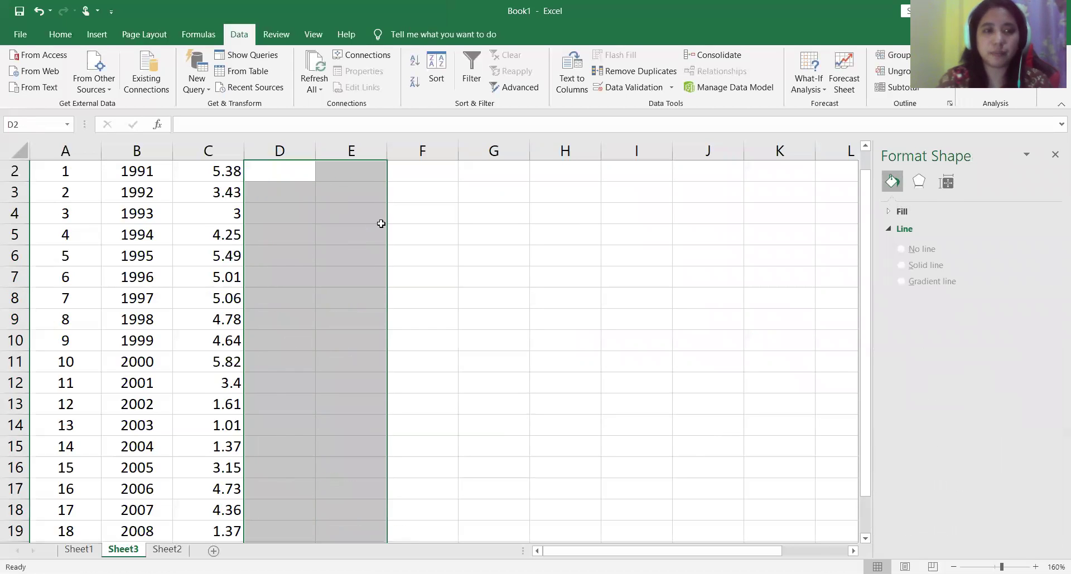
left_click(379, 229)
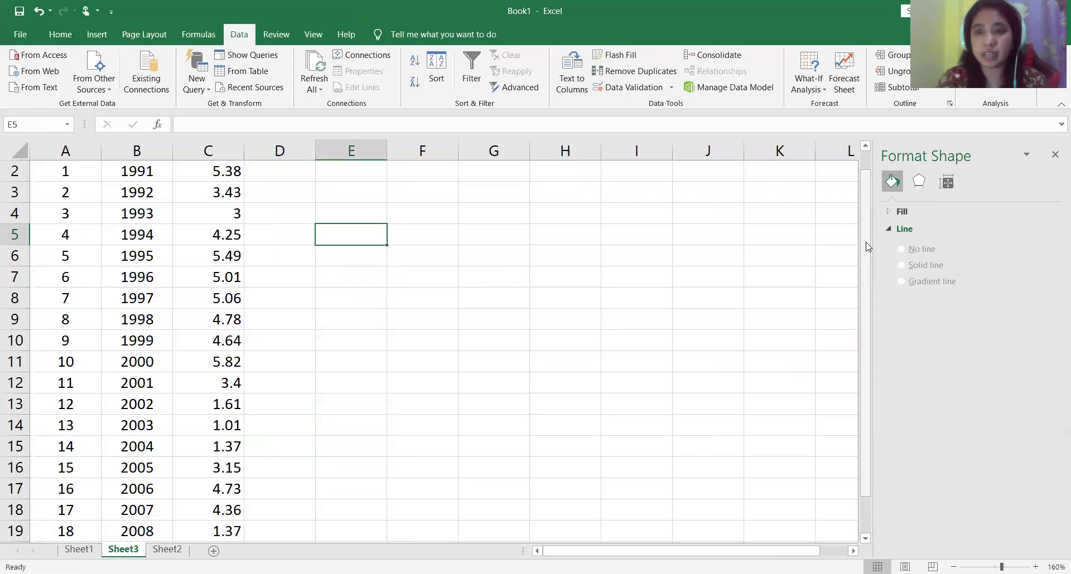
Step: Run the moving average on C2:C20 with an interval of 4, chart output and standard errors, outputting to D2
scroll(868, 247, "up", 1)
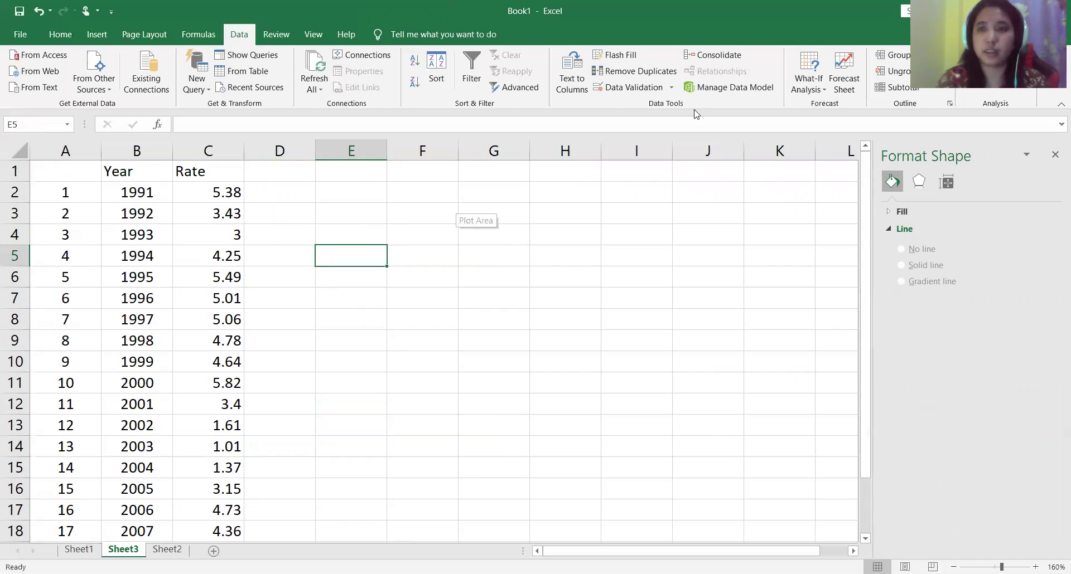
left_click(992, 55)
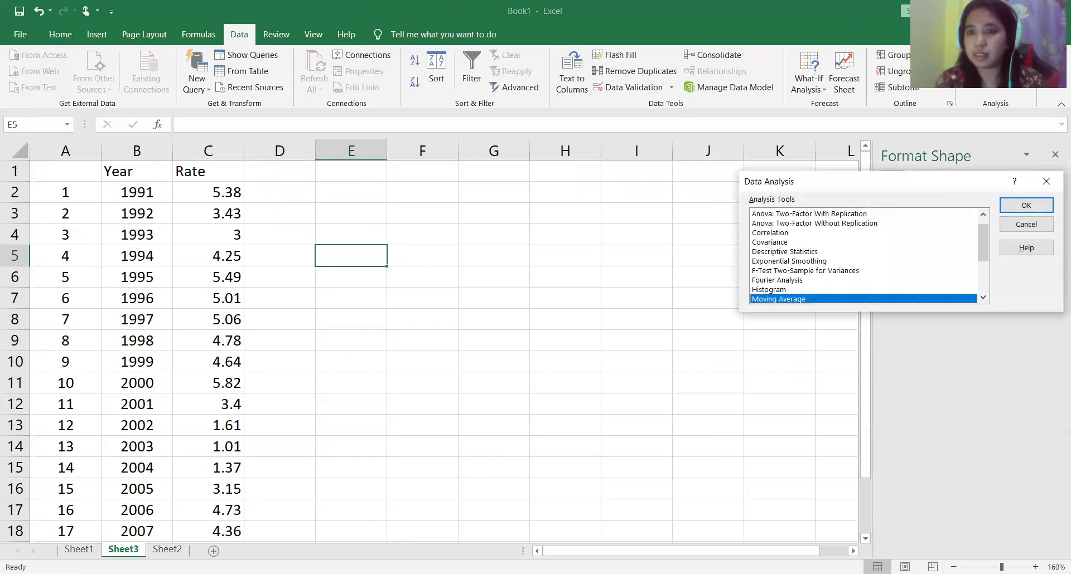
left_click(1025, 205)
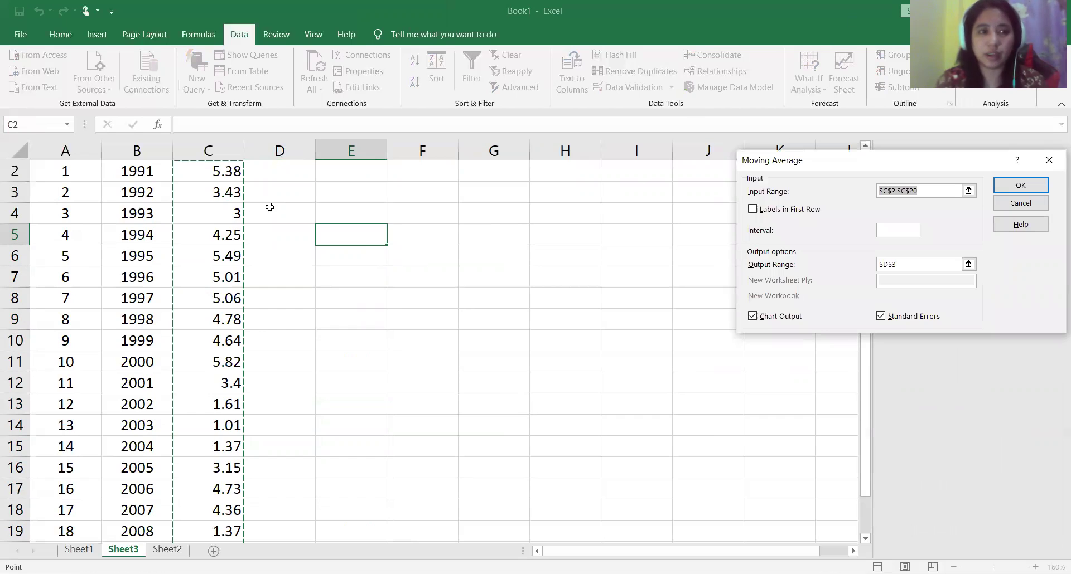
left_click(890, 228)
type("4")
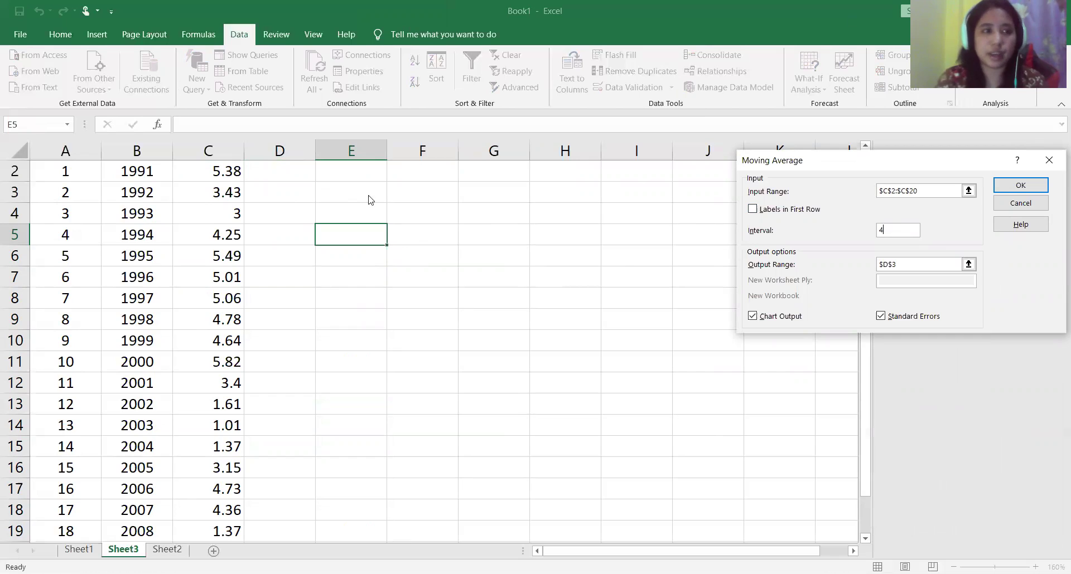
left_click(912, 263)
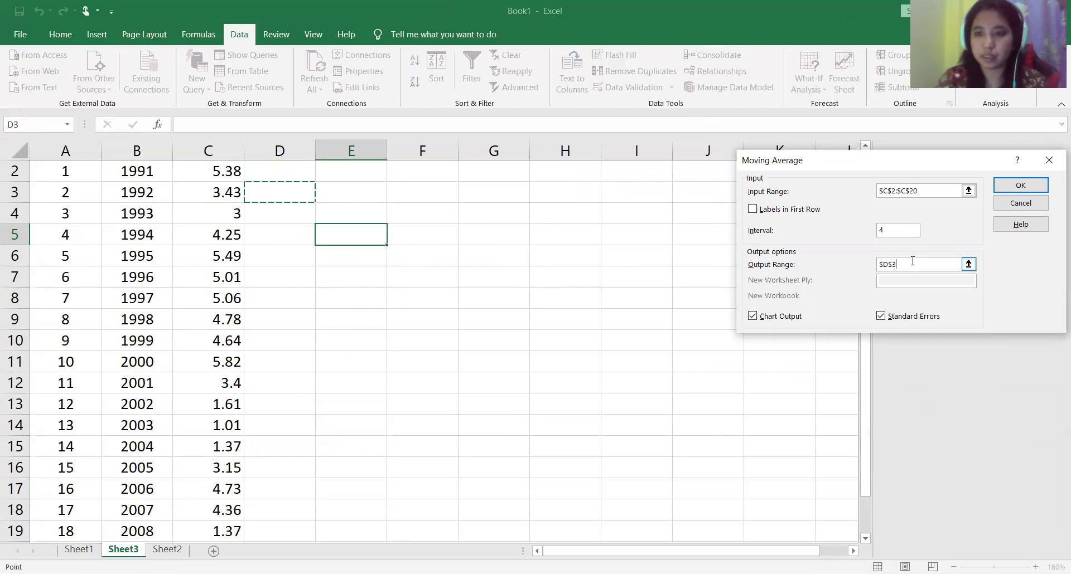
key("BackSpace")
type("2")
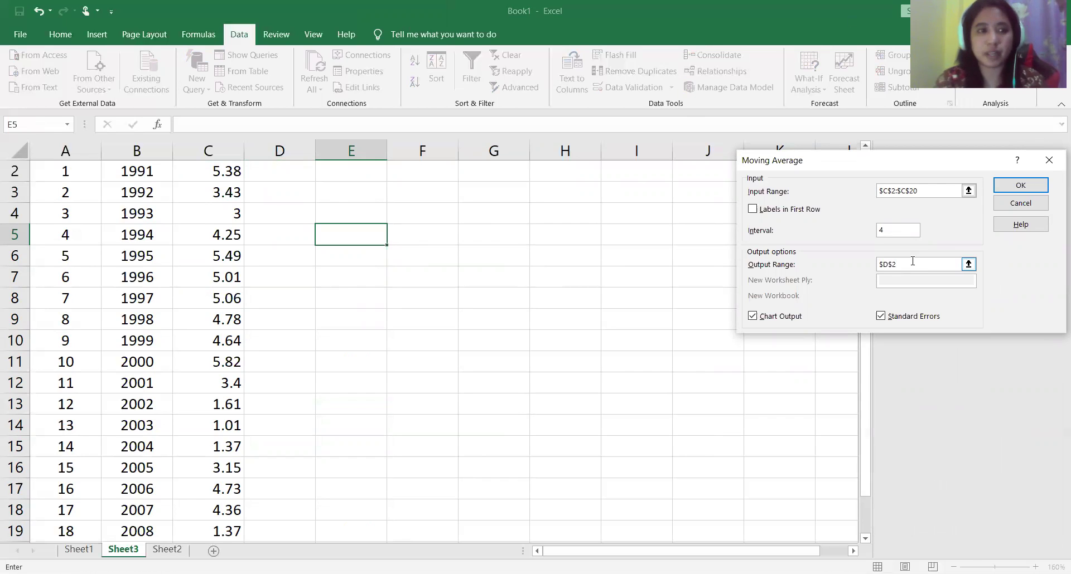
left_click(1019, 186)
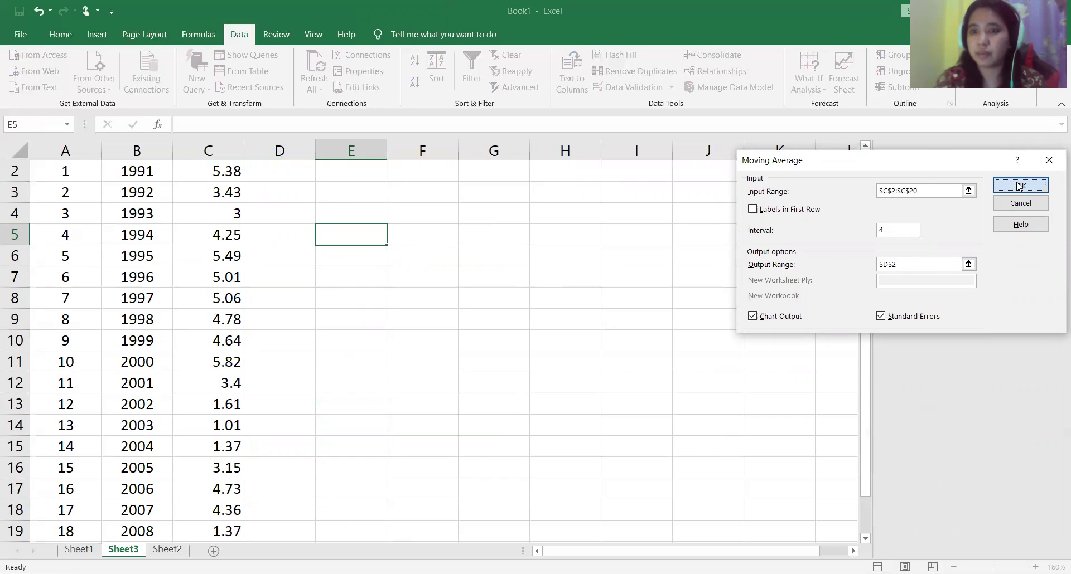
left_click(487, 334)
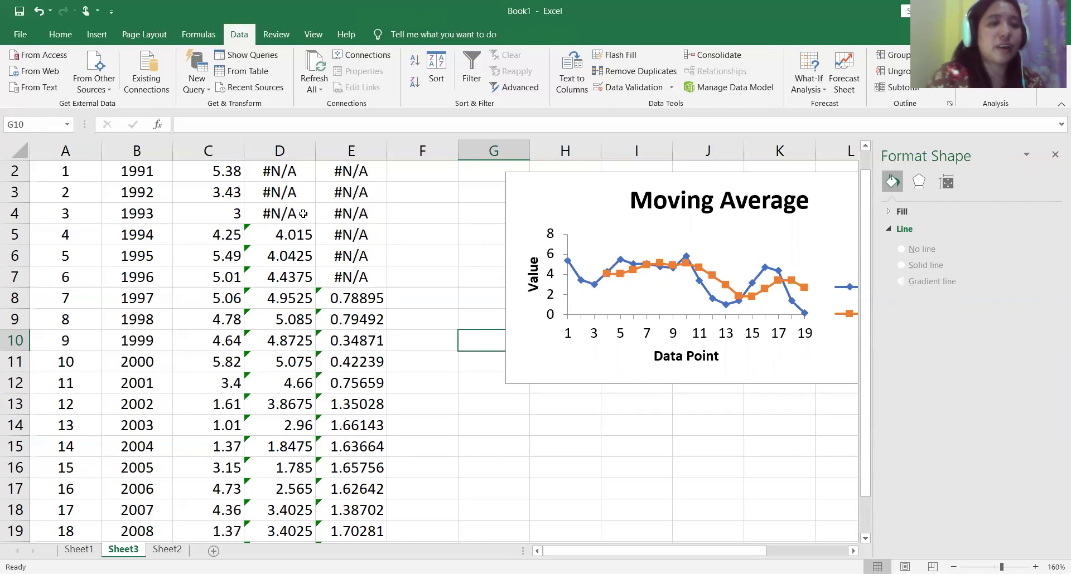
Step: Examine the first four rates in C2:C5, the moving average formula in D5 and the new chart
left_click(213, 176)
left_click(217, 191)
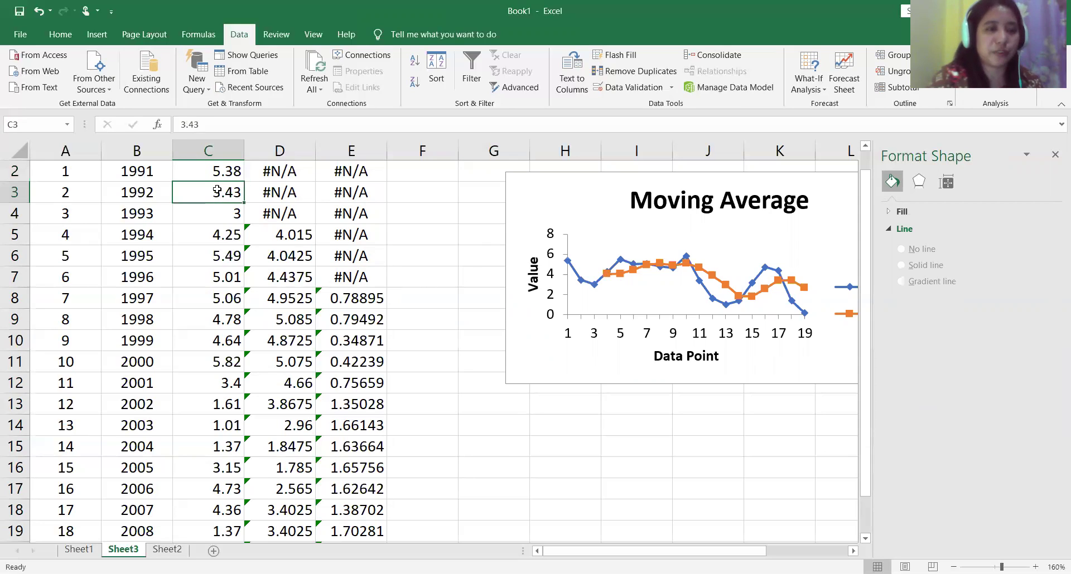
left_click(217, 214)
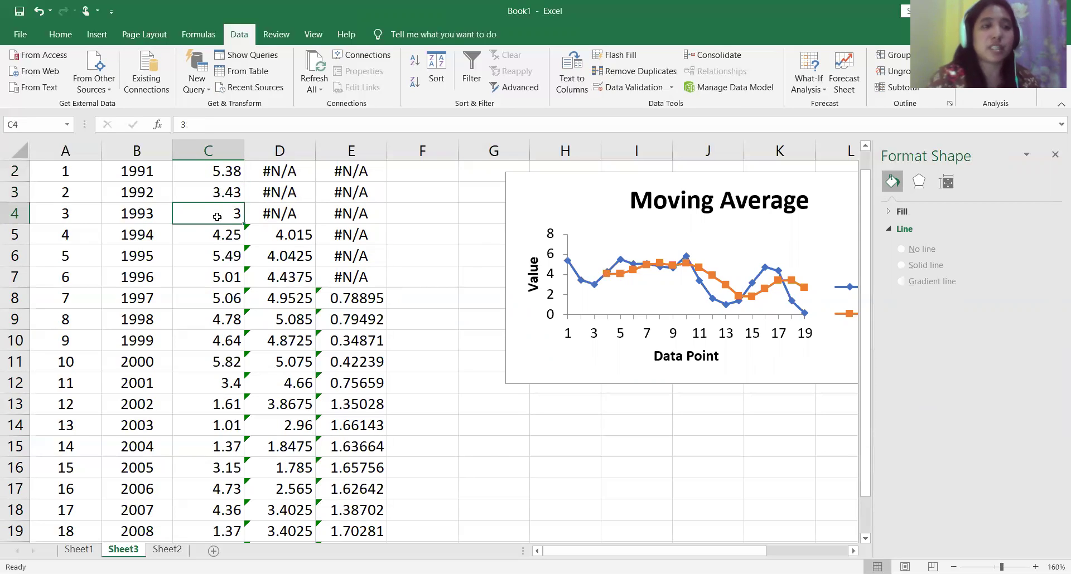
left_click(215, 233)
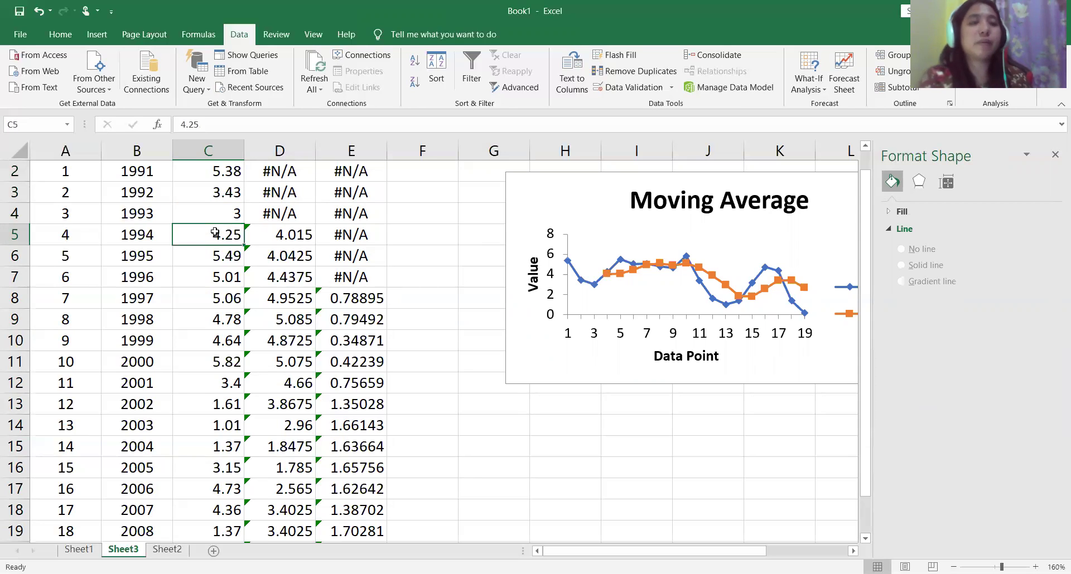
left_click(279, 233)
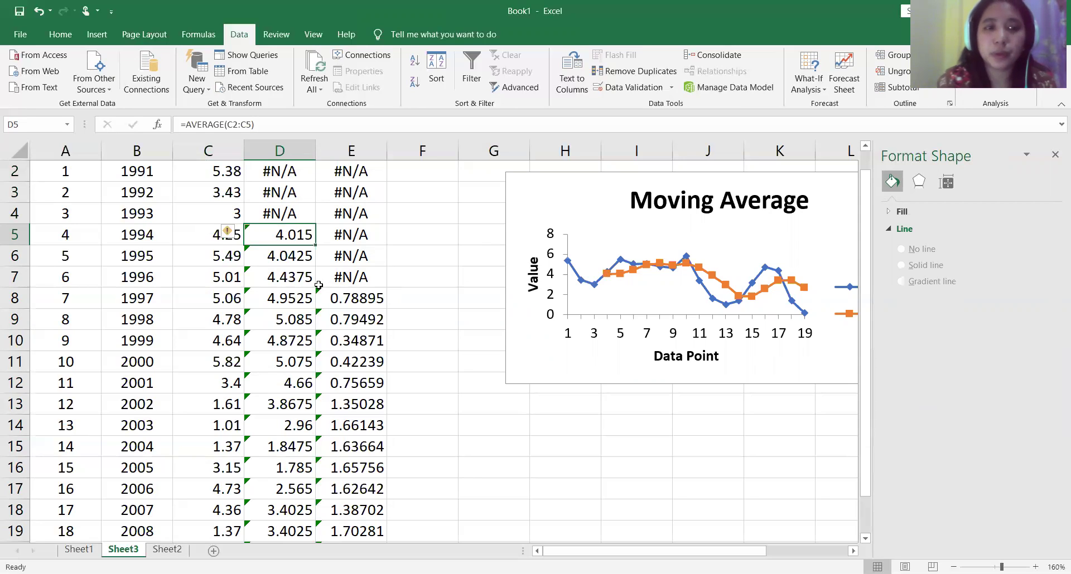
left_click(513, 196)
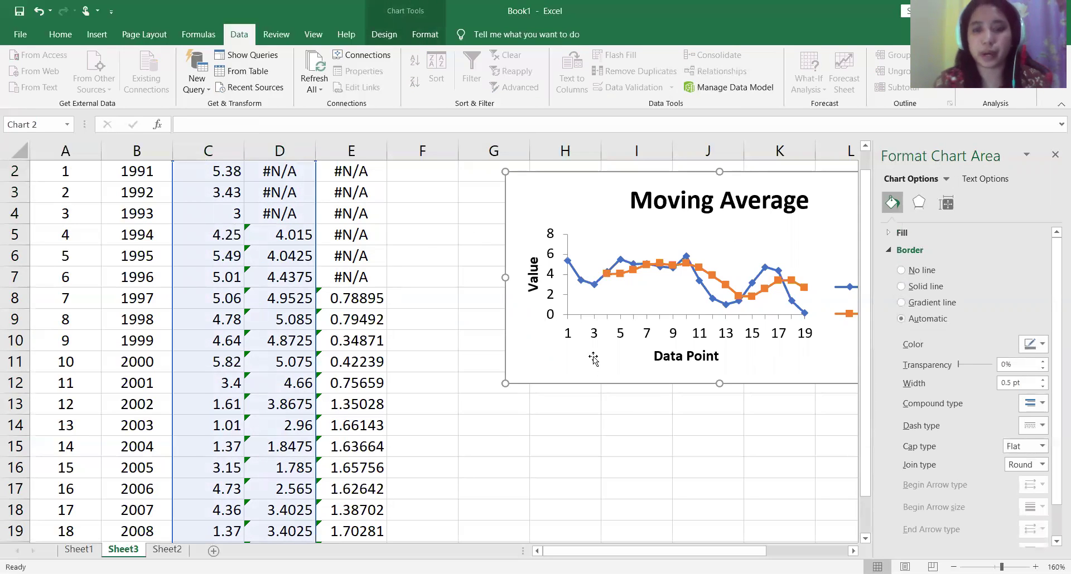
left_click(427, 265)
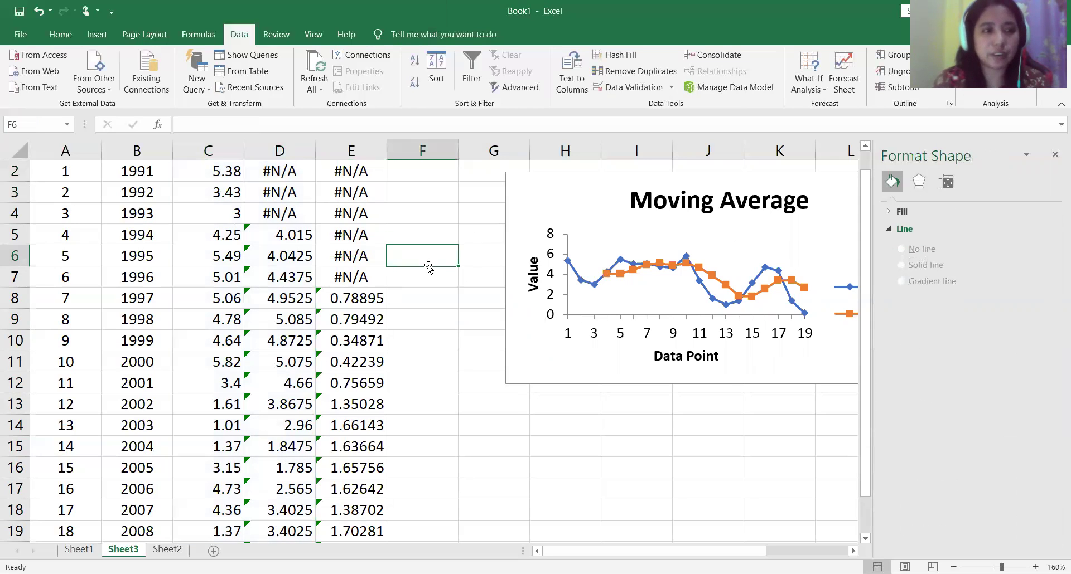
Step: Copy the year and rate table in A1:C20 into a new worksheet, starting at A1
left_click_drag(56, 176, 143, 489)
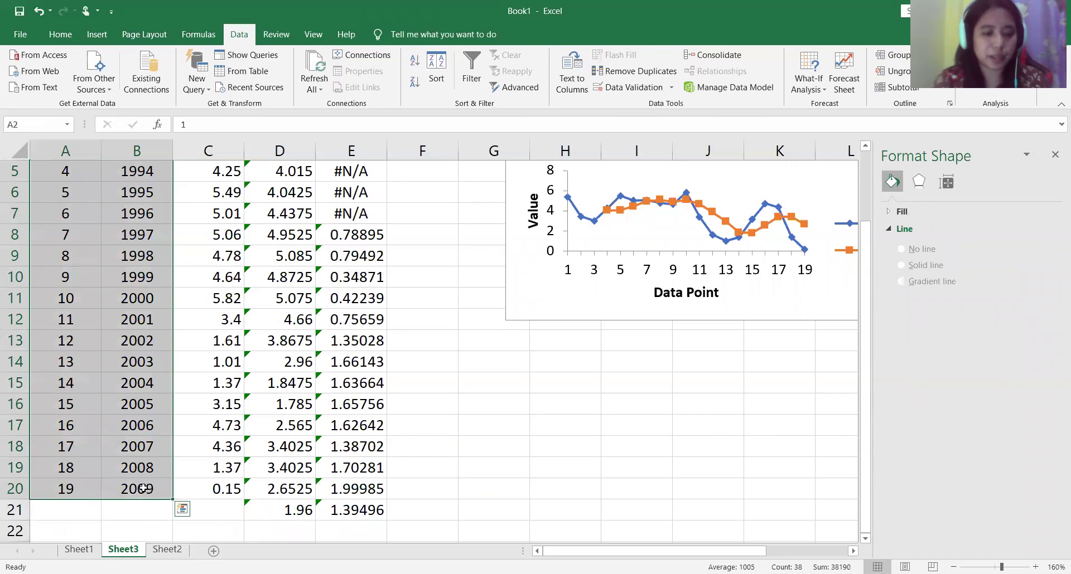
left_click(182, 510)
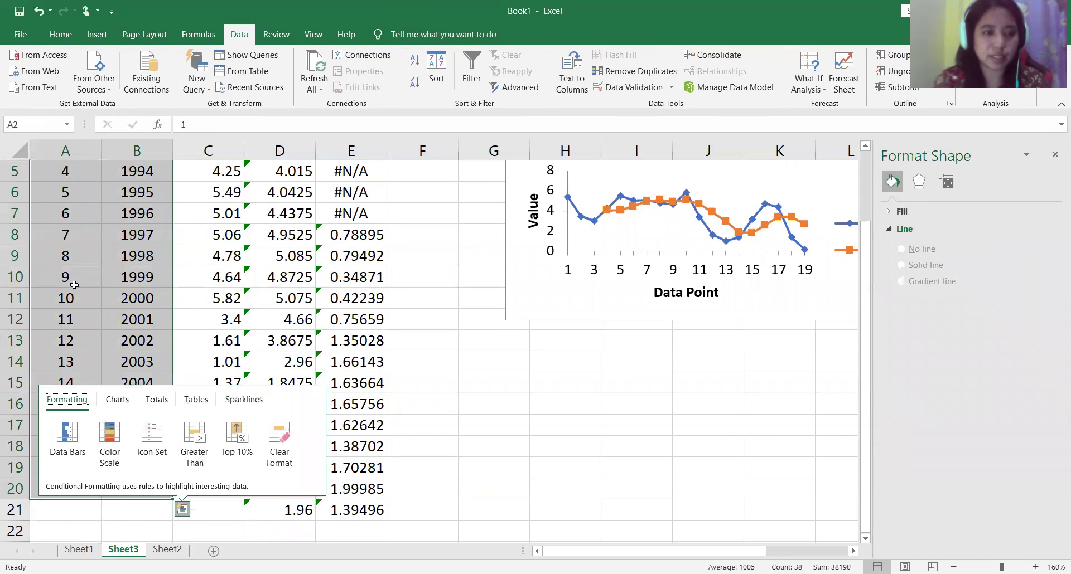
left_click(104, 277)
left_click_drag(136, 489, 76, 92)
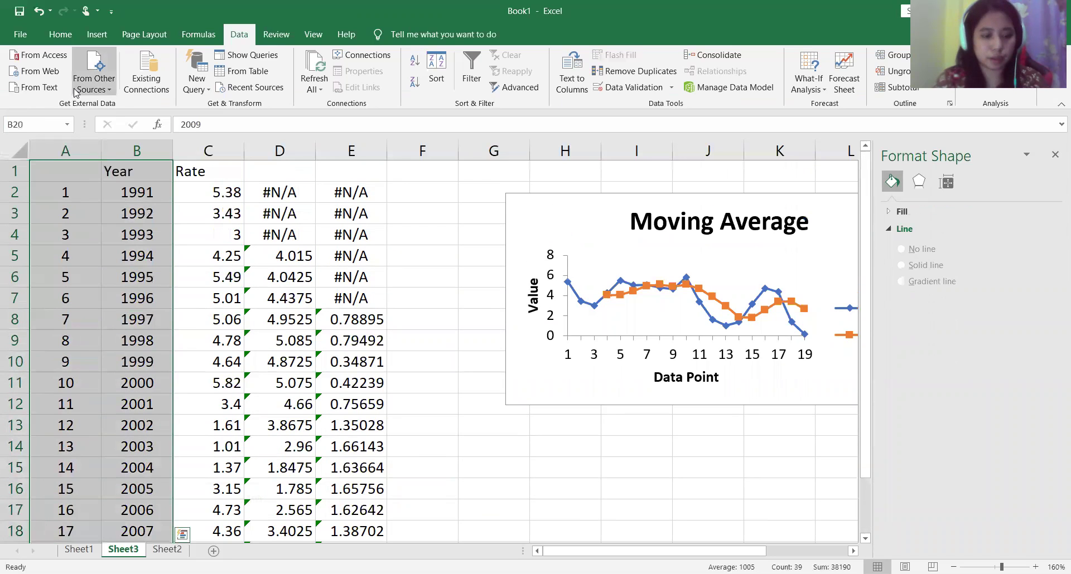
mouse_move(66, 171)
left_mouse_down()
mouse_move(229, 210)
mouse_move(200, 510)
left_mouse_up()
left_click_drag(199, 553, 218, 483)
key("ctrl+c")
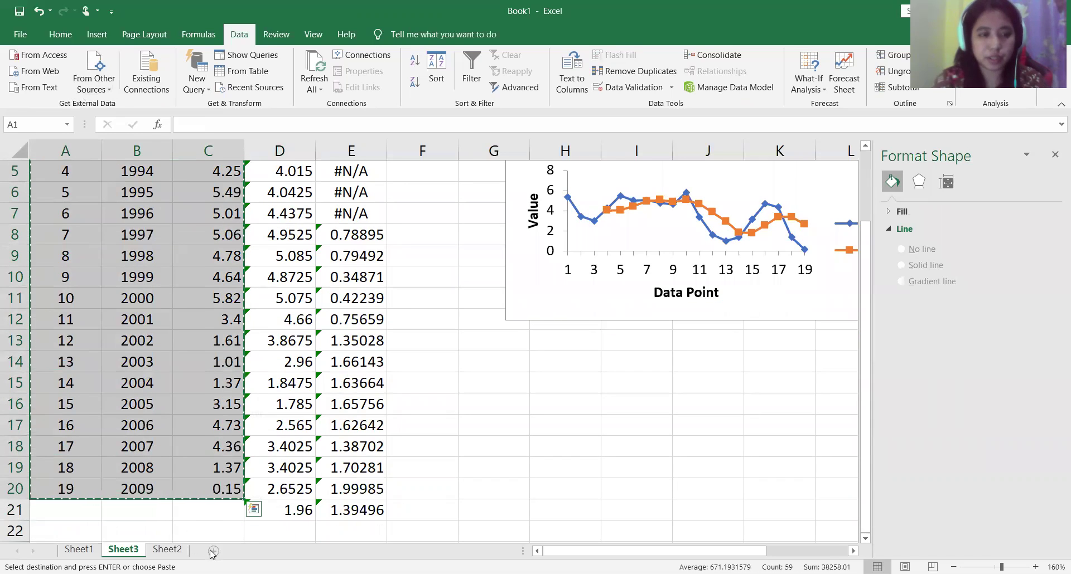
left_click(213, 551)
key("ctrl+v")
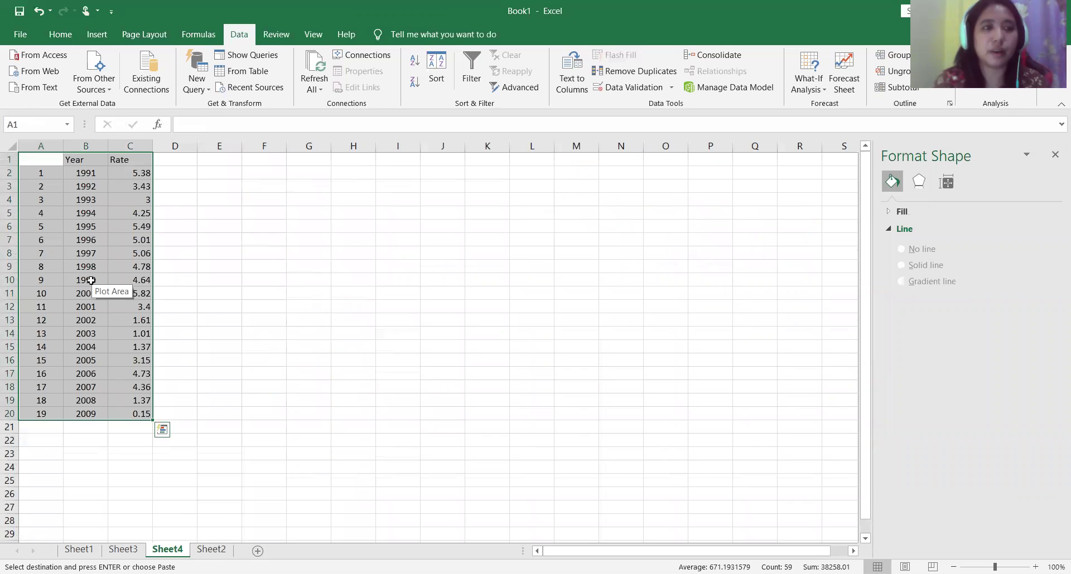
left_click(346, 284)
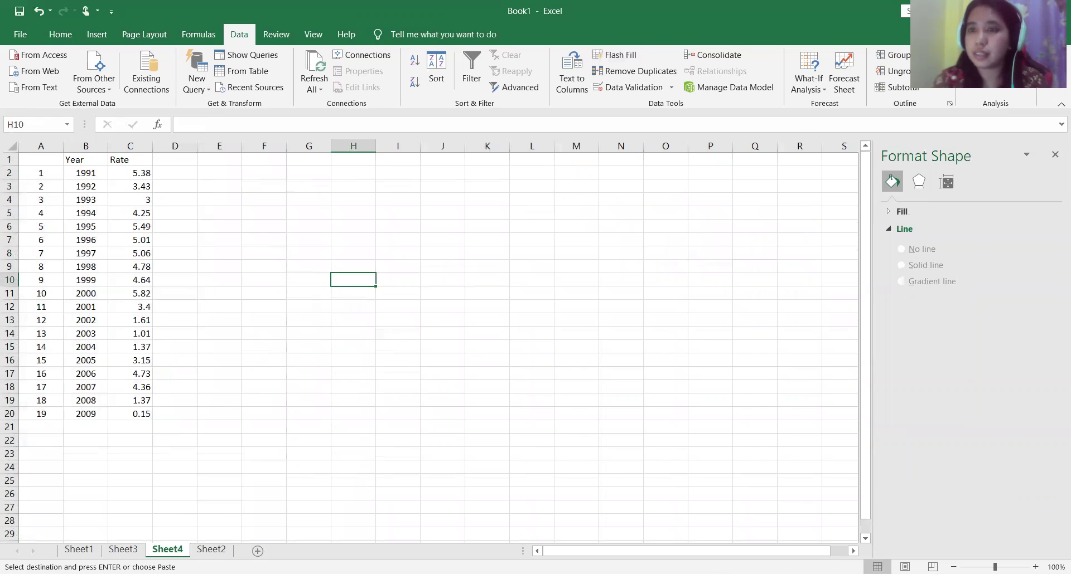
Step: Open the Exponential Smoothing tool from the Data Analysis tools
left_click(995, 64)
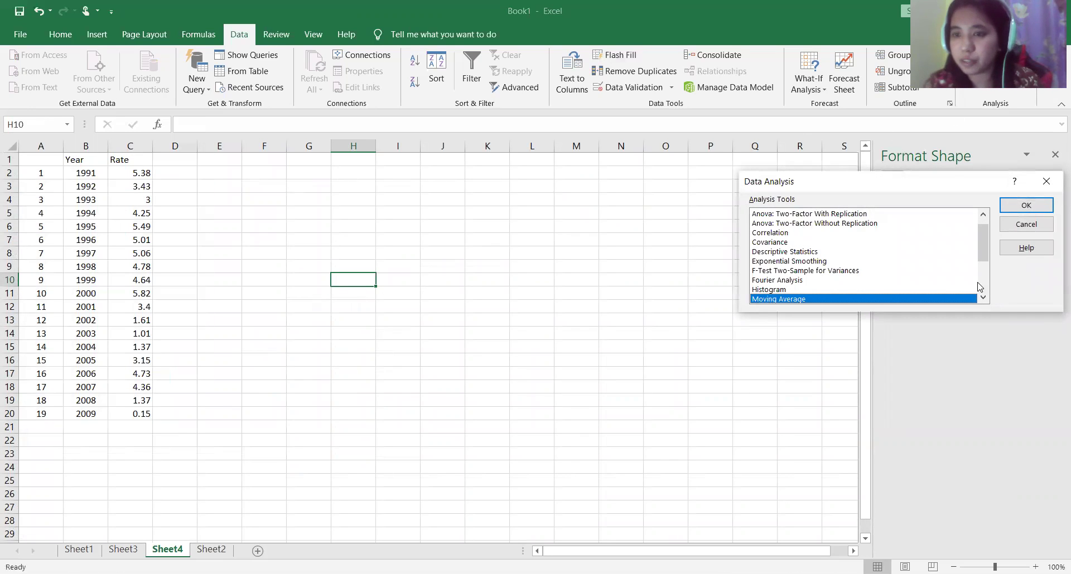
left_click_drag(983, 254, 983, 248)
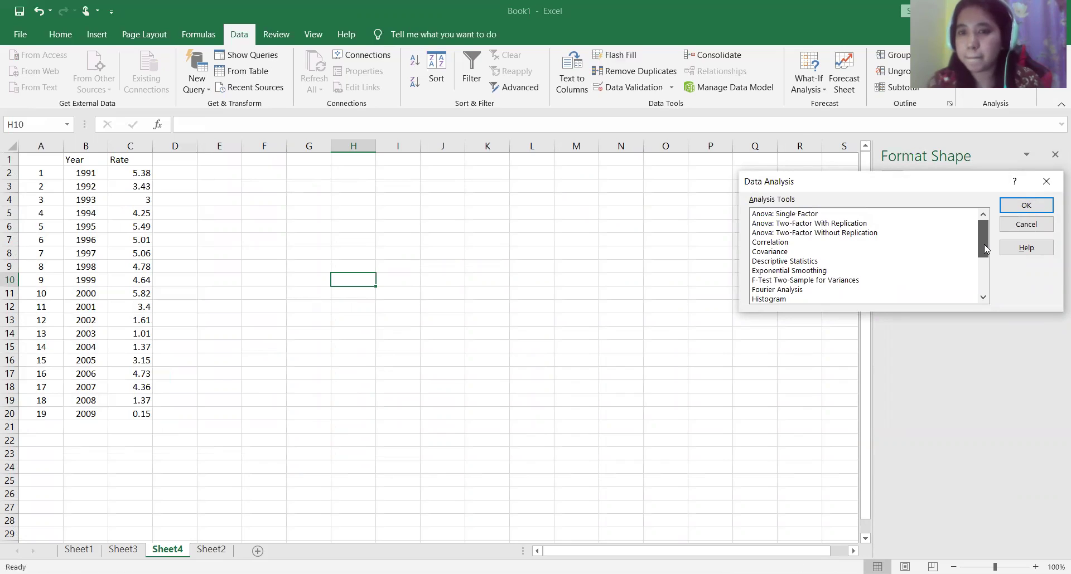
left_click_drag(984, 247, 993, 307)
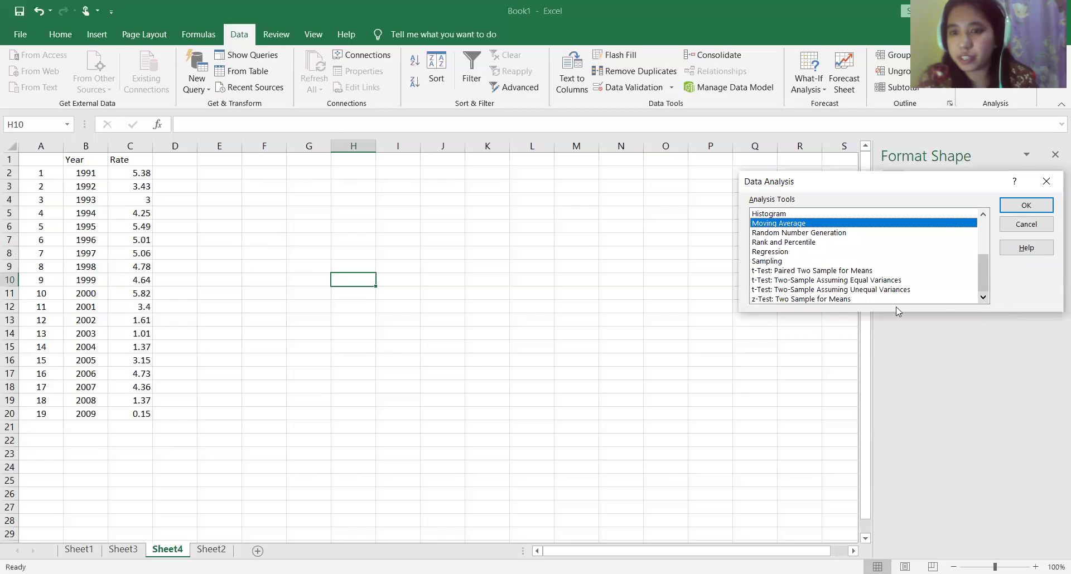
left_click(815, 299)
key("Up")
key("Up")
key("Up")
key("Up")
key("Up")
key("Up")
key("Up")
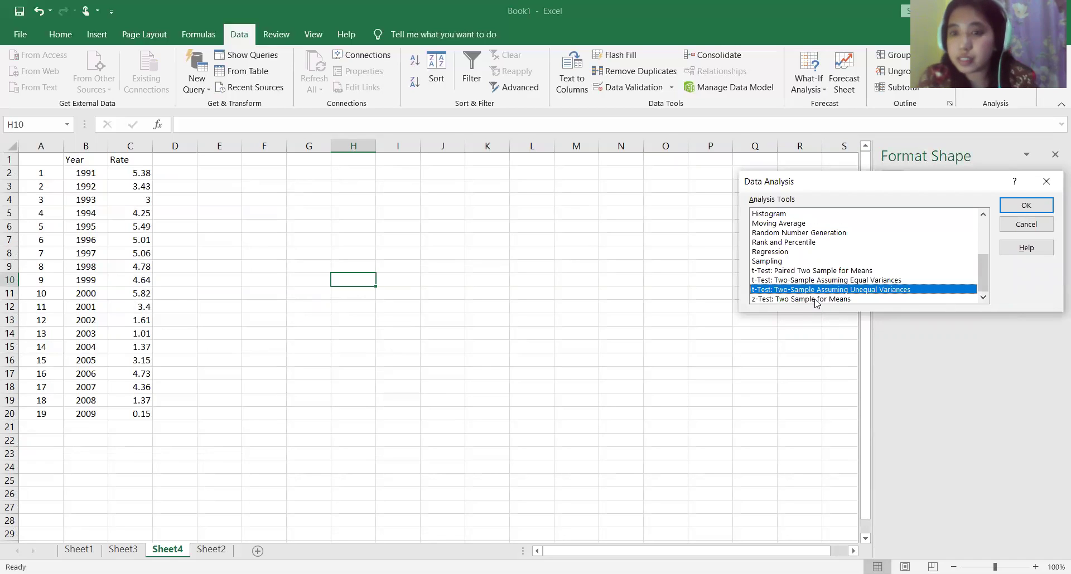
key("Up")
key("Up")
key("Up")
key("Up")
key("Up")
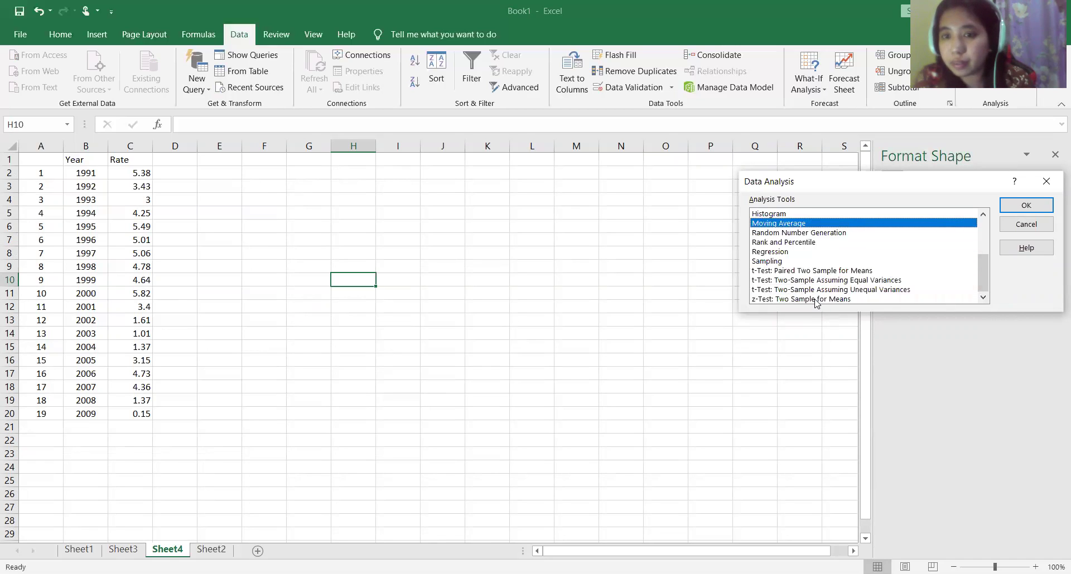
key("Up")
key("Up")
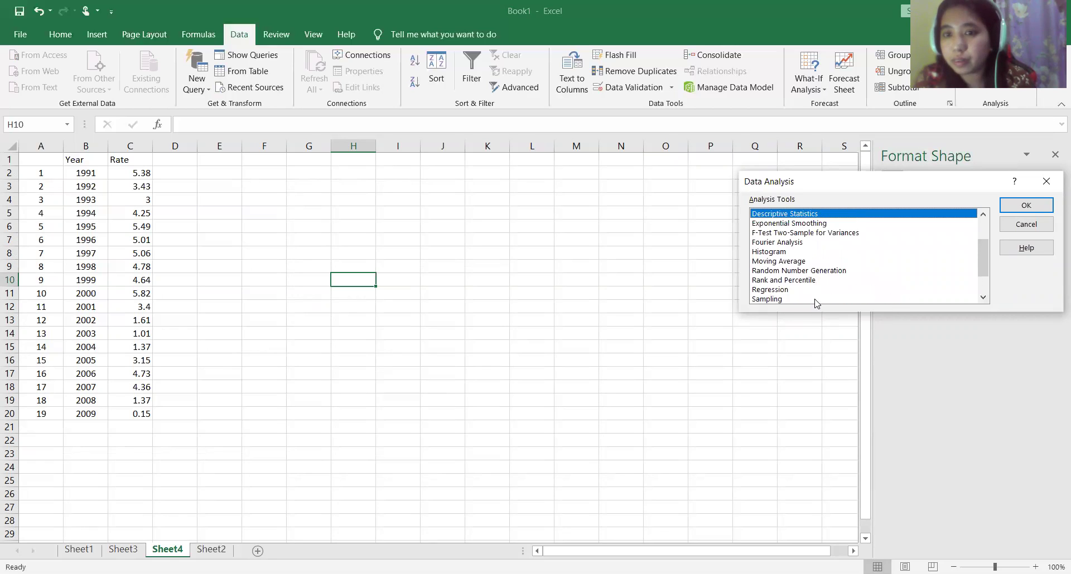
key("Down")
key("Down")
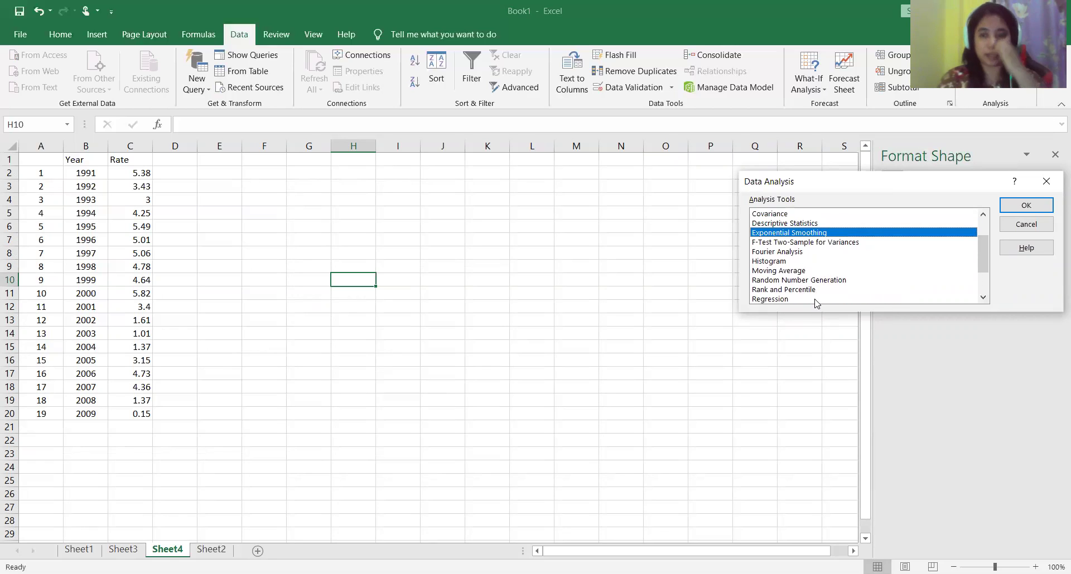
left_click(1023, 210)
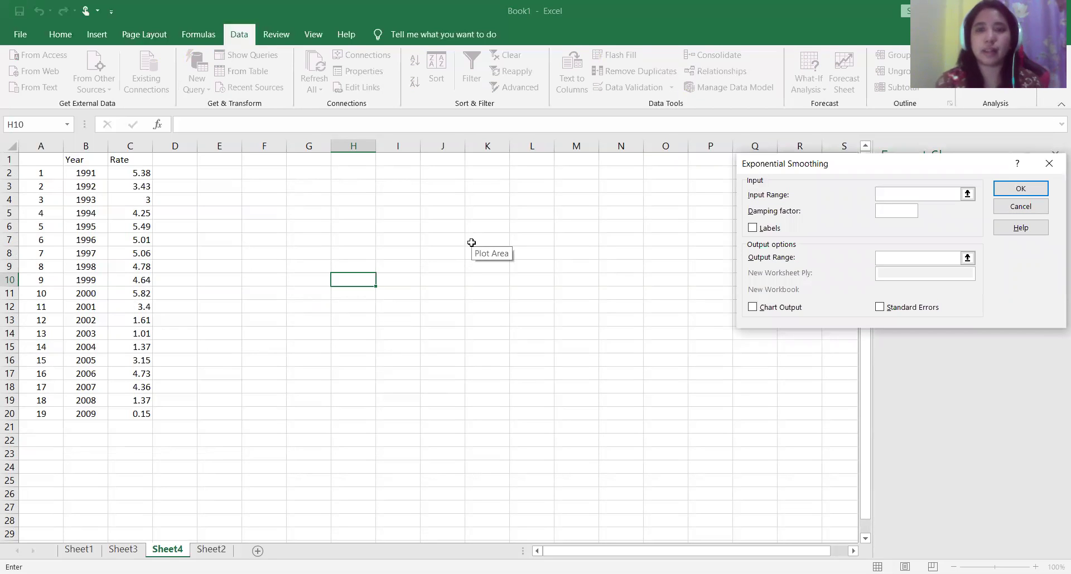
Step: Run exponential smoothing on C2:C20 with damping factor 0.5, chart output and standard errors, outputting to D2
left_click(132, 174)
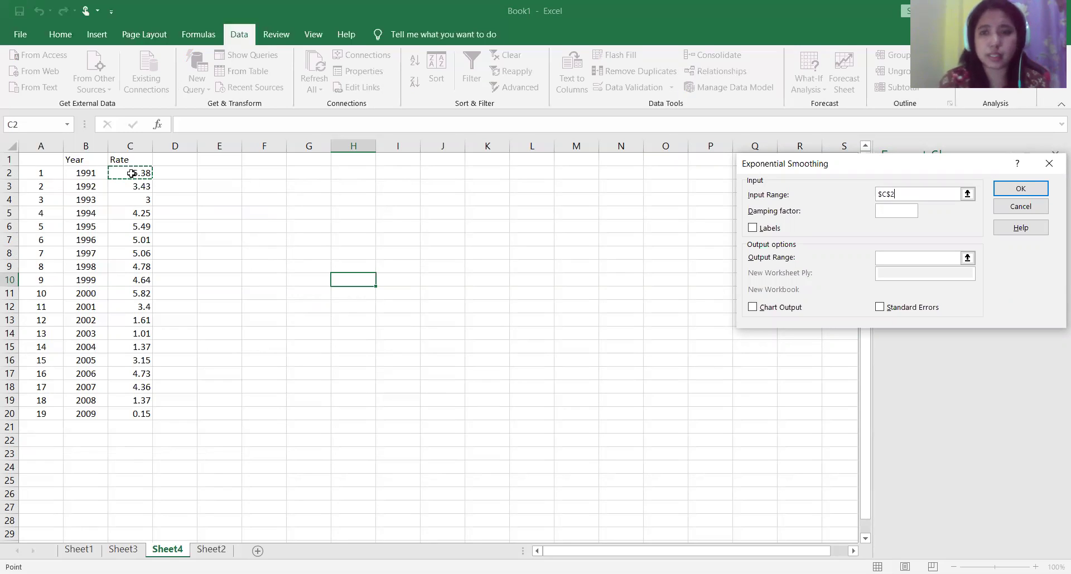
key("ctrl+shift+Down")
left_click(894, 211)
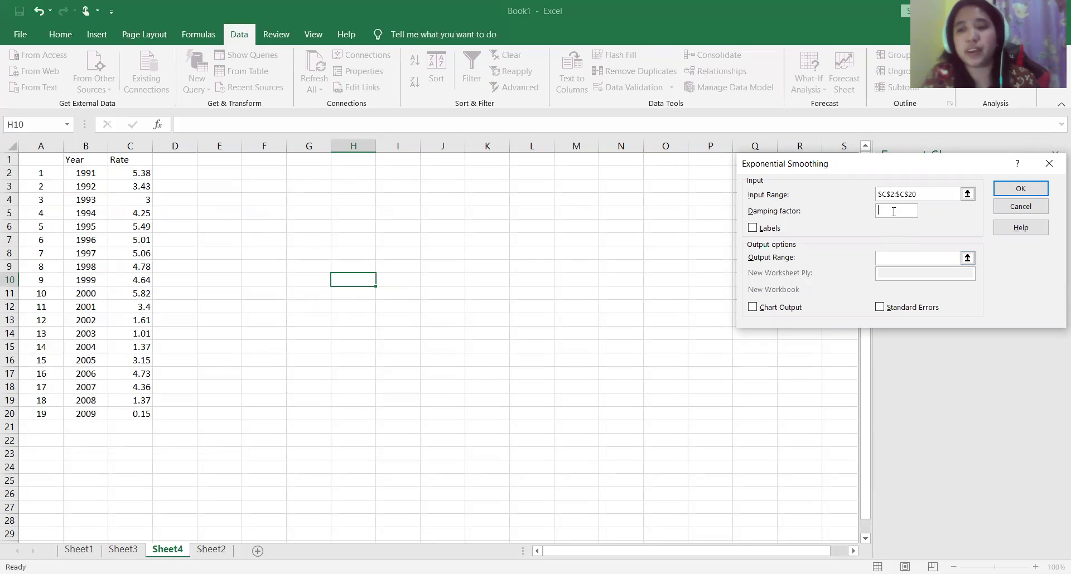
type("0.5")
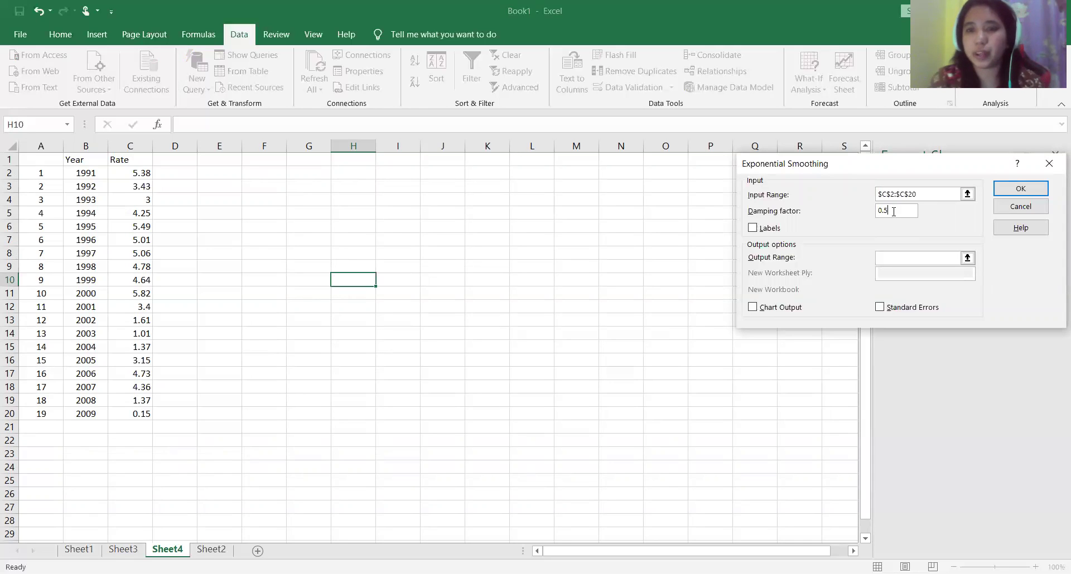
left_click(889, 258)
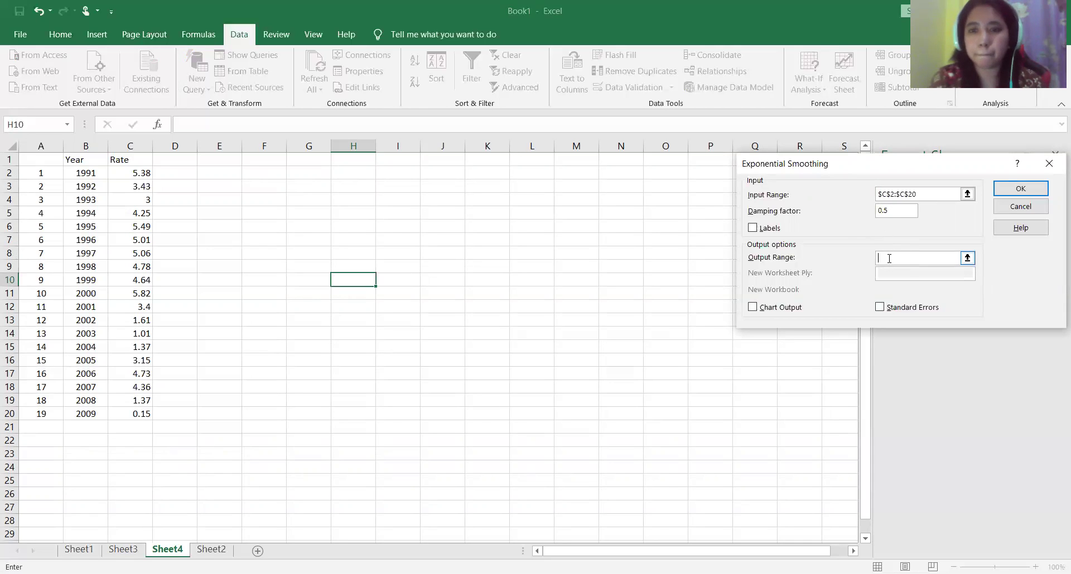
left_click(176, 176)
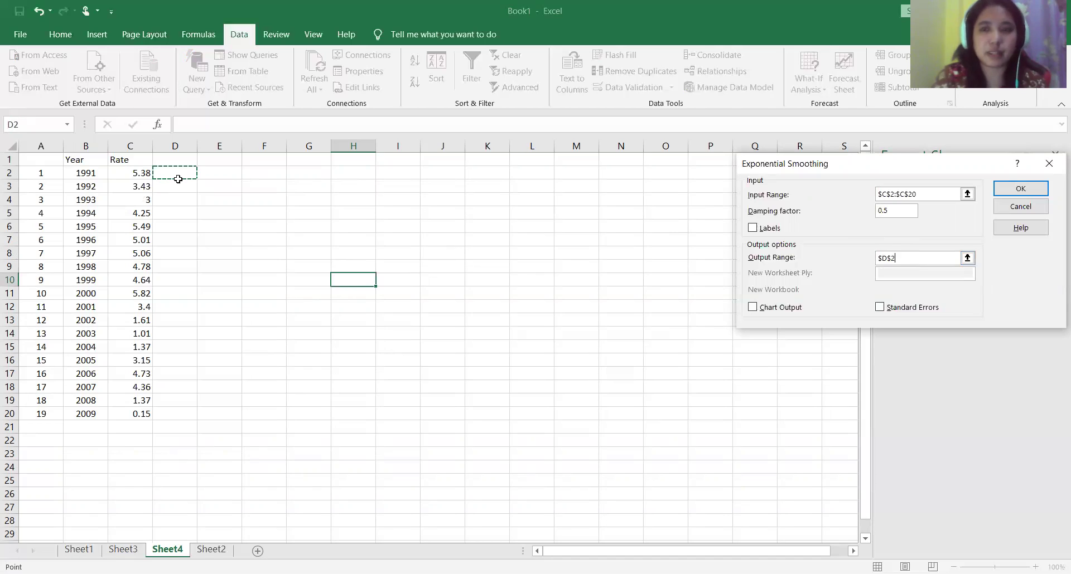
left_click(754, 307)
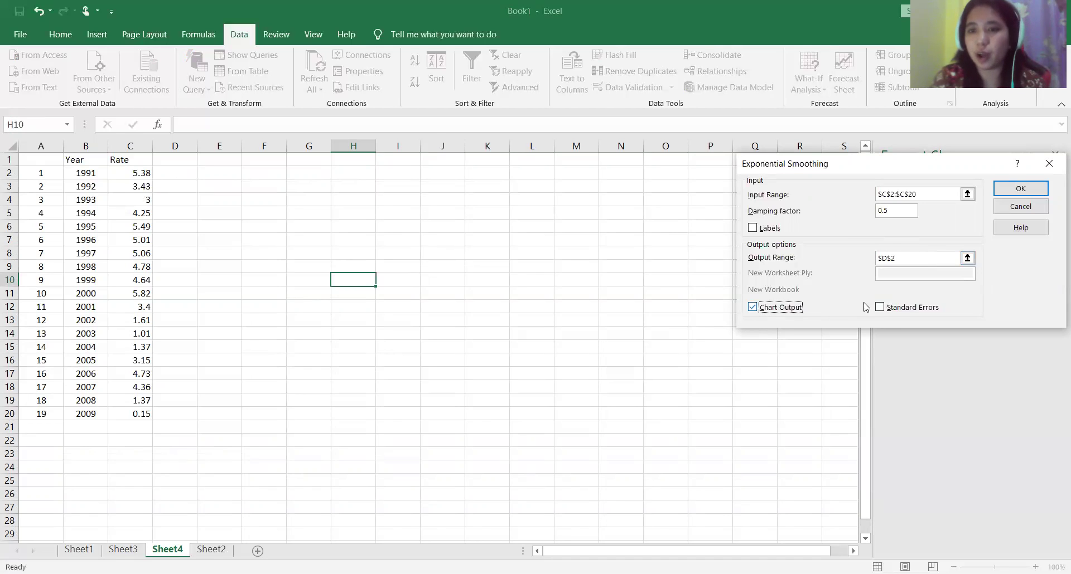
left_click(880, 307)
left_click(1025, 190)
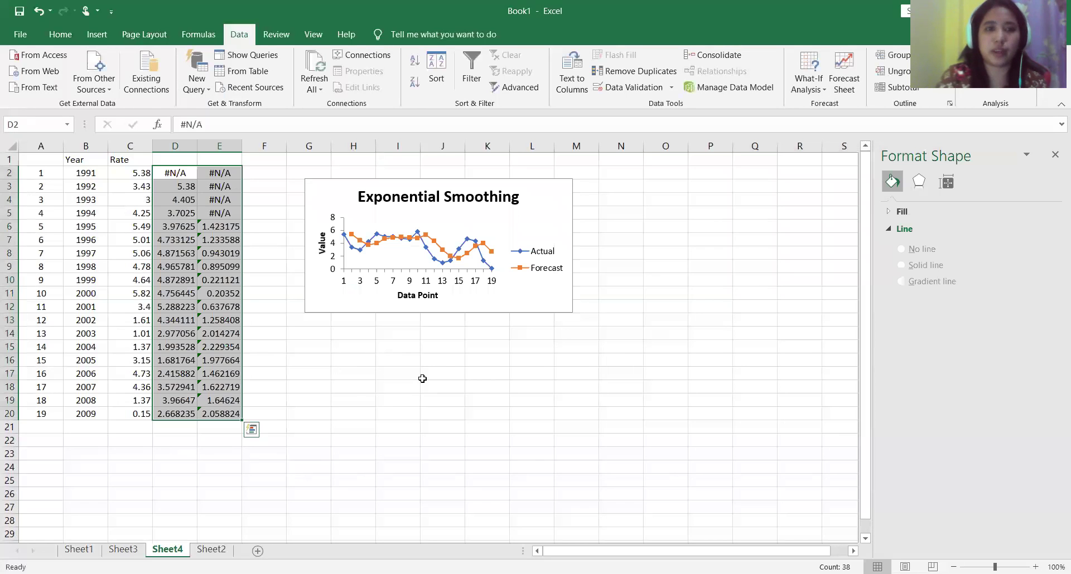
Step: Examine the exponential smoothing results and chart, including the forecast formula in D8
left_click(422, 378)
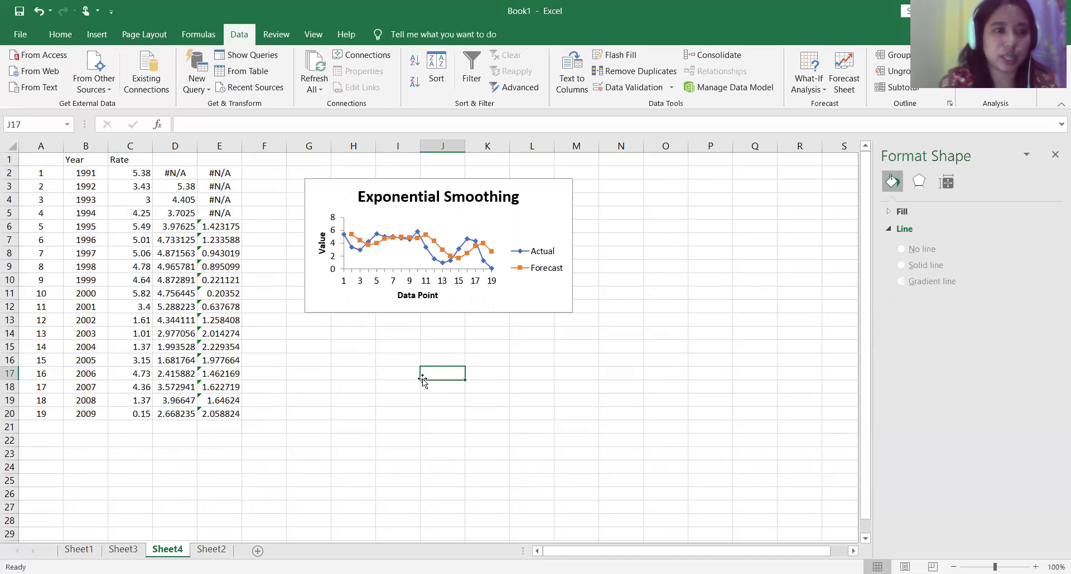
left_click(176, 249)
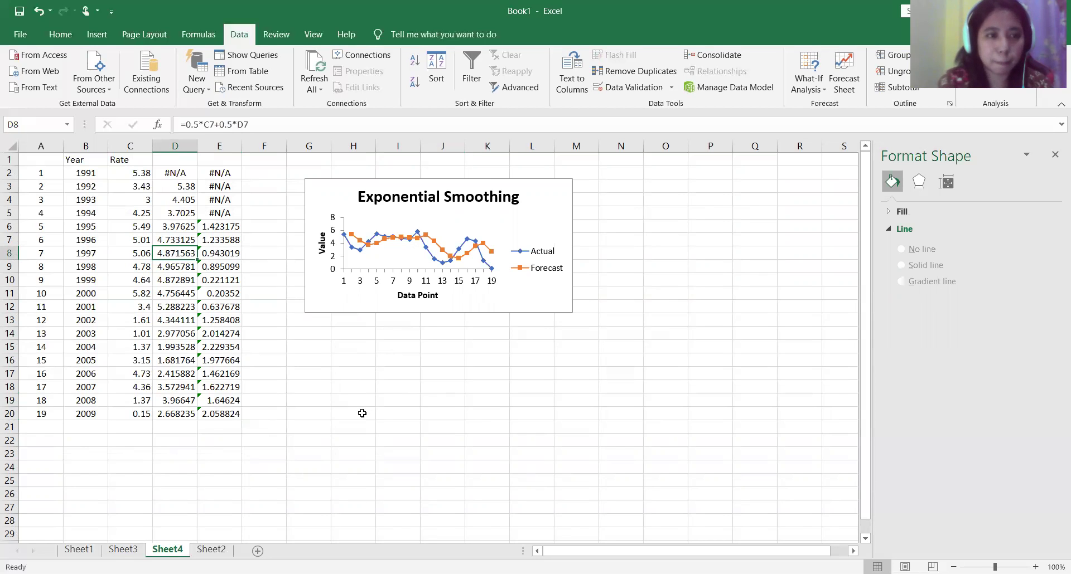
scroll(362, 413, "up", 1, "ctrl")
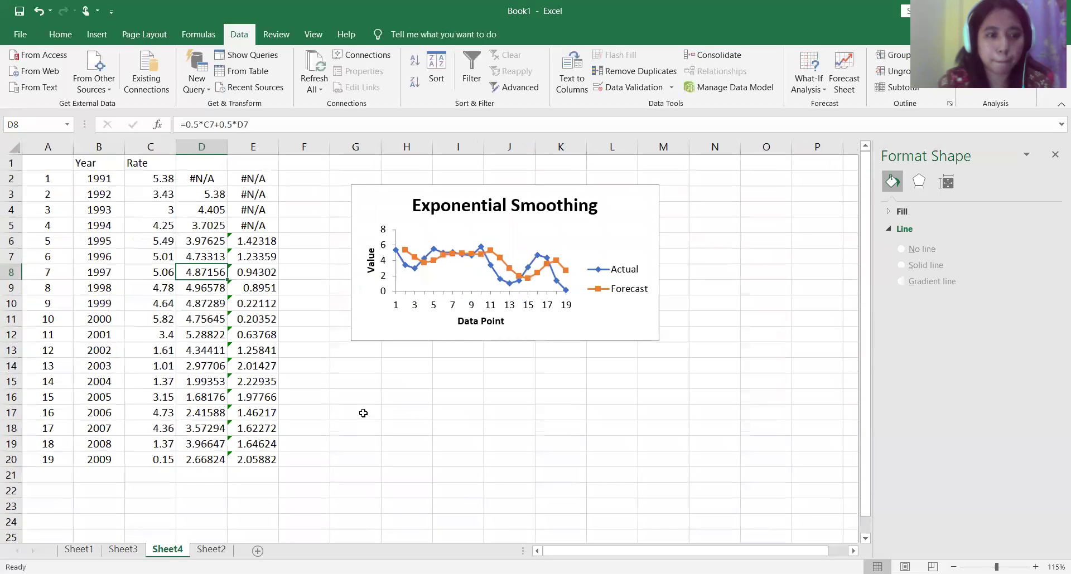
Step: Copy the year and rate table in A1:C20 from Sheet4 into a new worksheet, starting at A1
left_click(66, 168)
left_click_drag(67, 168, 151, 459)
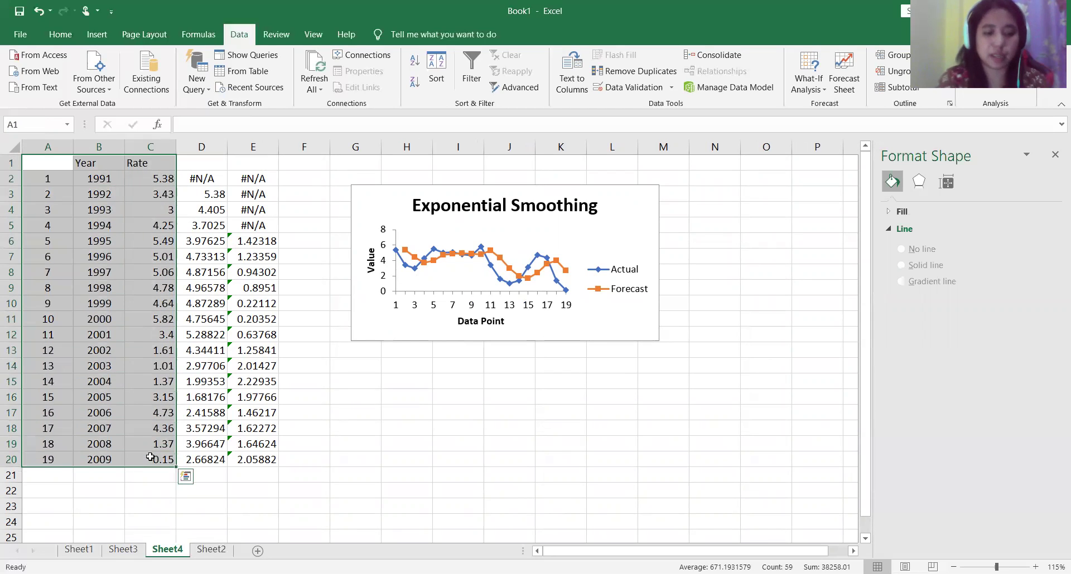
key("ctrl+c")
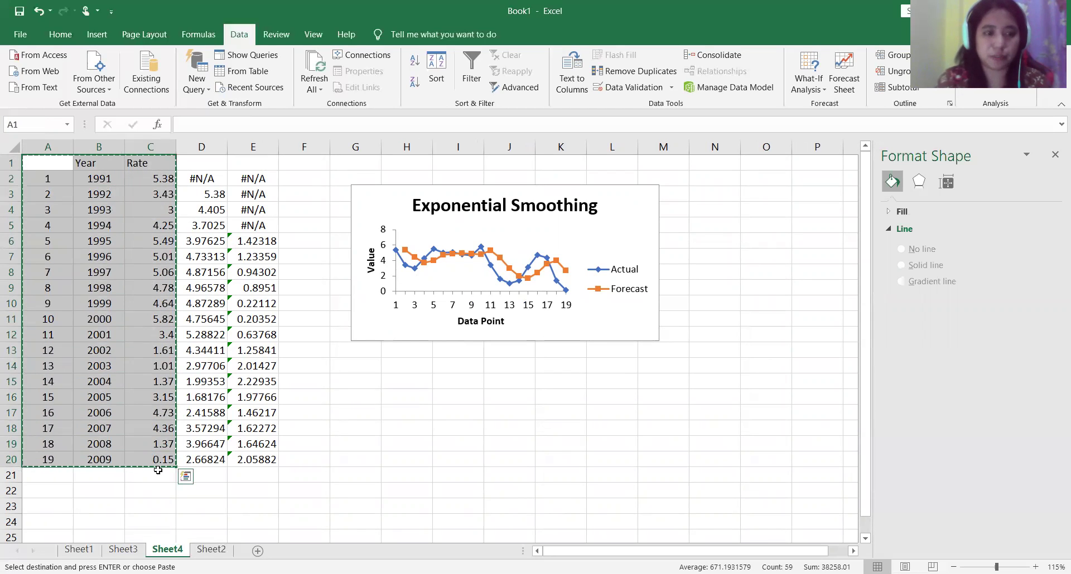
left_click(257, 550)
key("ctrl+v")
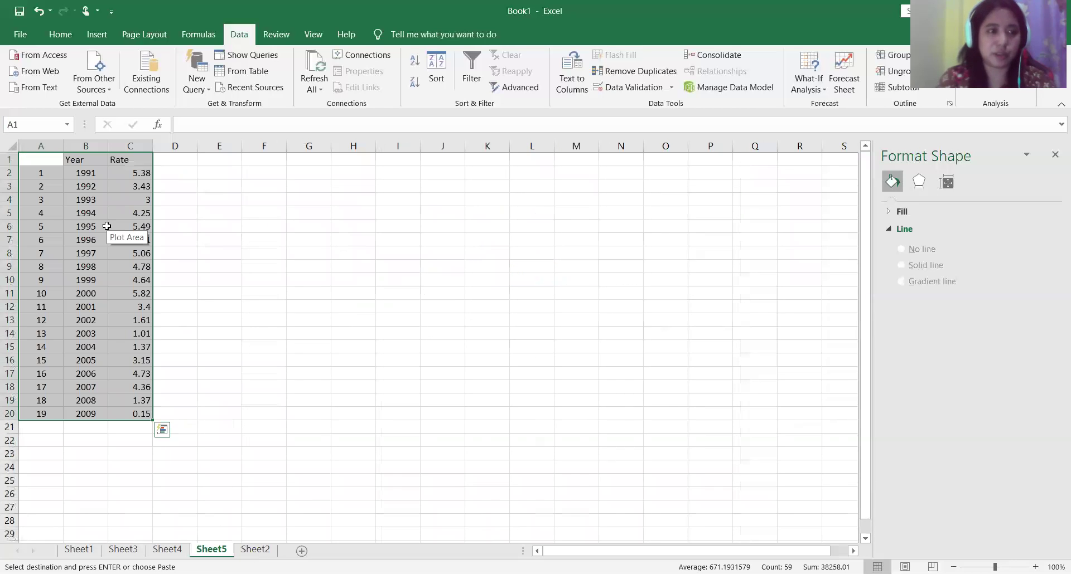
left_click_drag(208, 214, 247, 267)
left_click(247, 223)
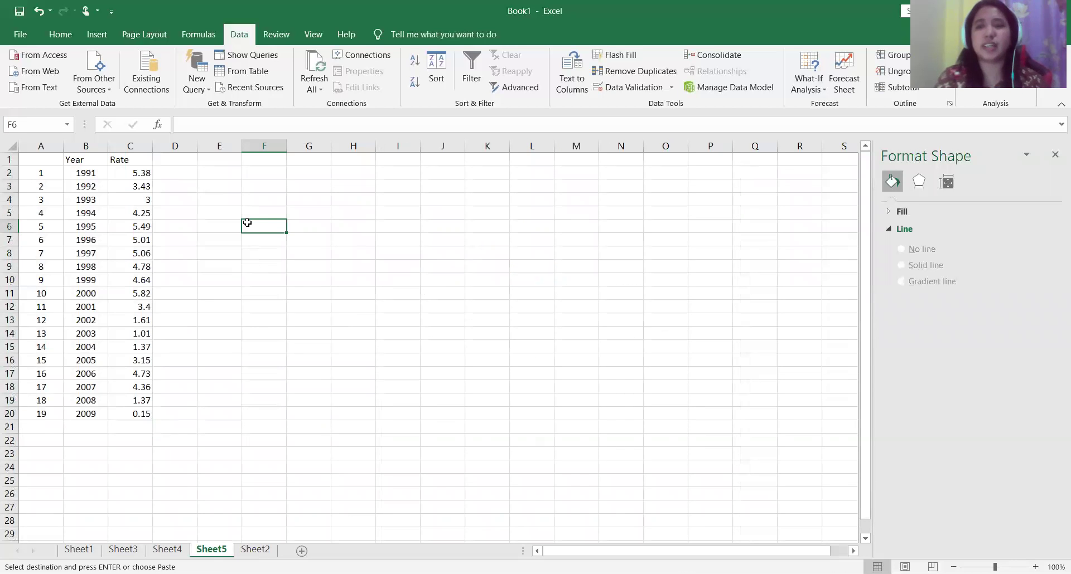
Step: Copy the rates in C2:C20 into column D starting at D3, so they lag by one year
left_click_drag(139, 174, 146, 412)
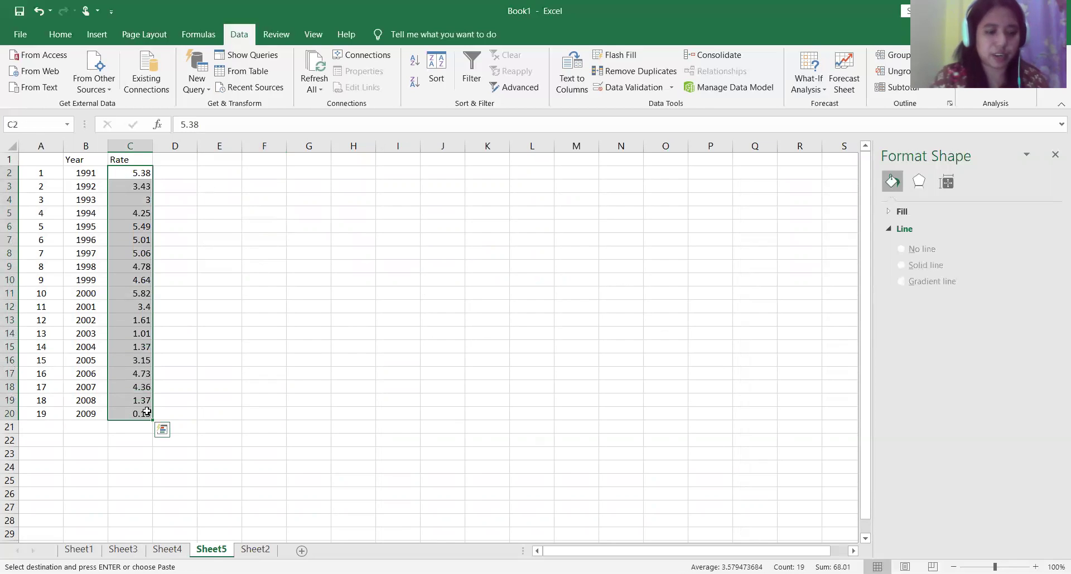
left_click(169, 191)
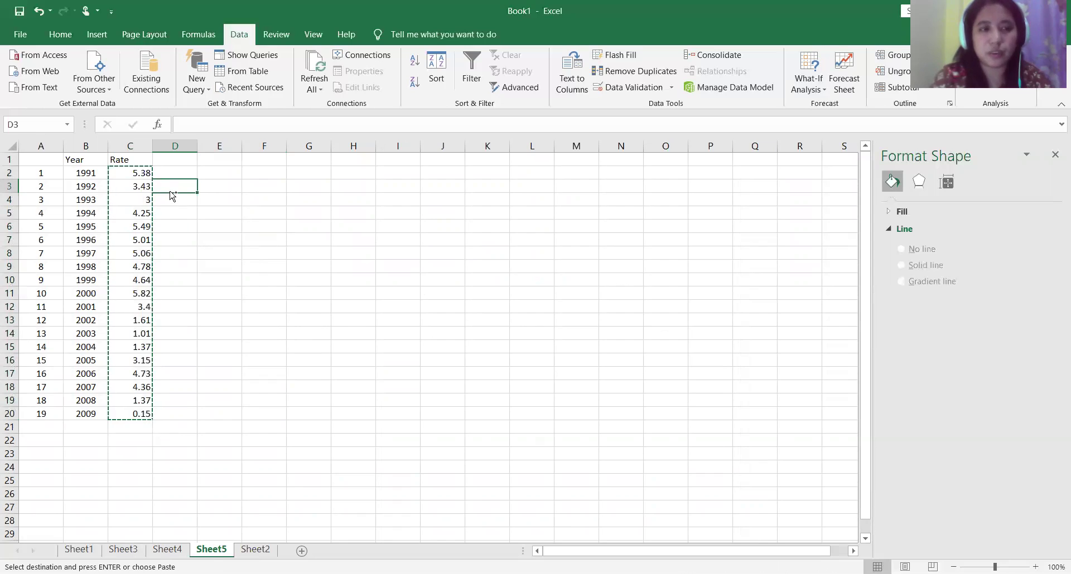
key("ctrl+v")
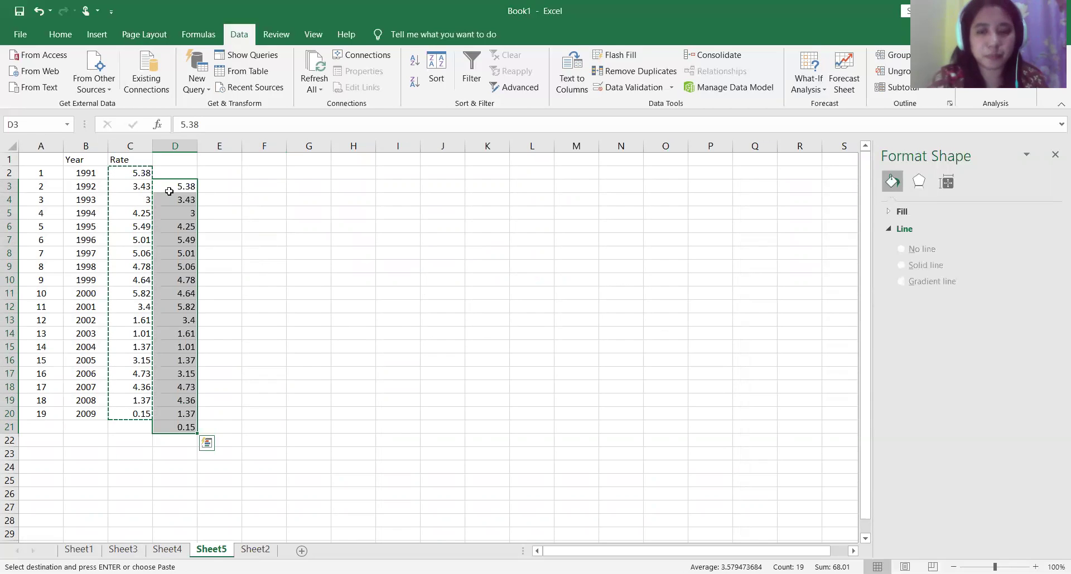
scroll(407, 321, "up", 2, "ctrl")
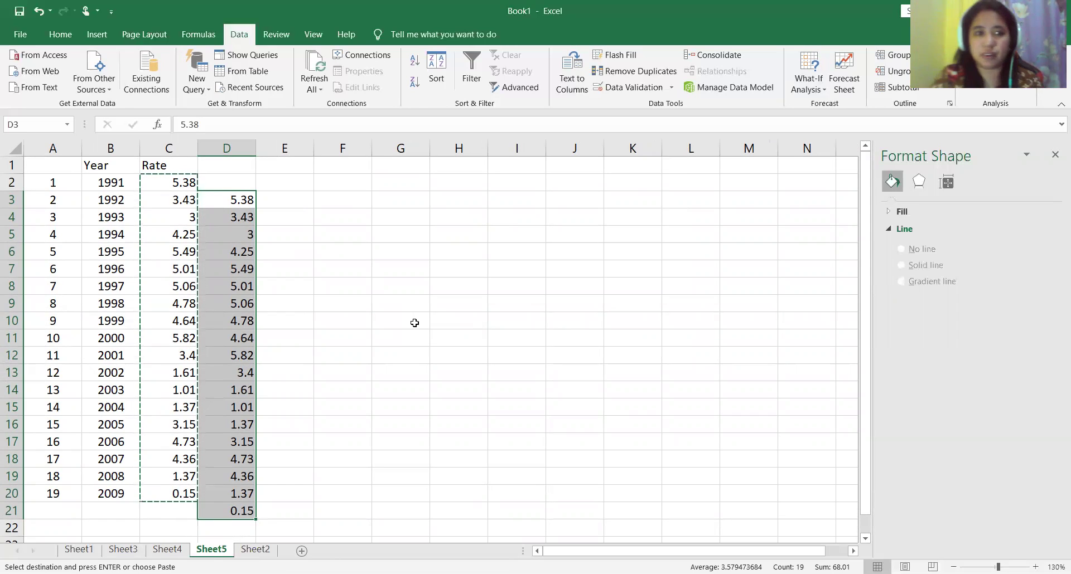
left_click(396, 298)
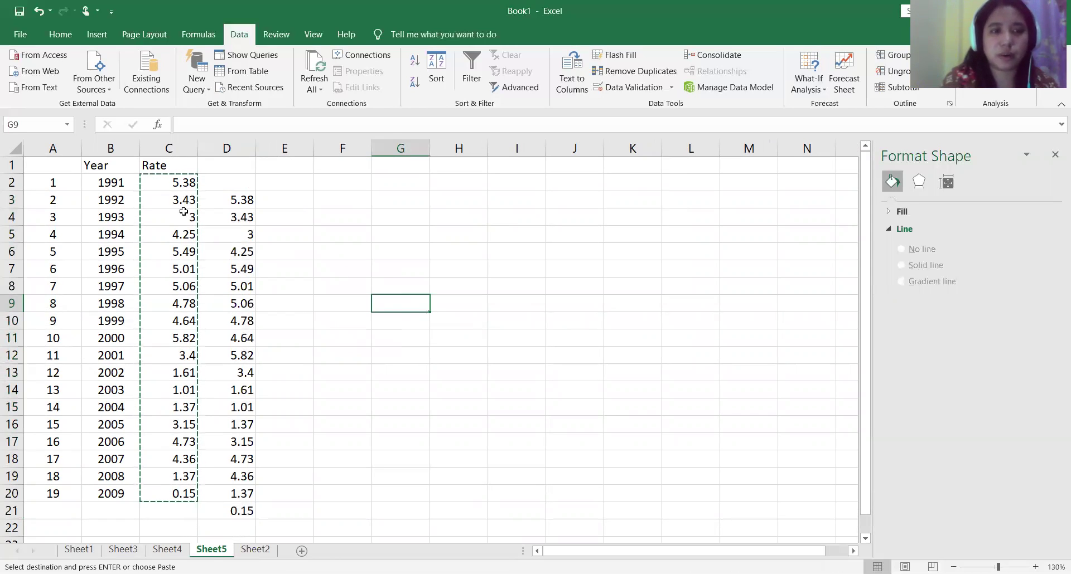
Step: Examine the paired rates in C3:D20 and the incomplete pairs in rows 2 and 21
left_click_drag(177, 204, 246, 493)
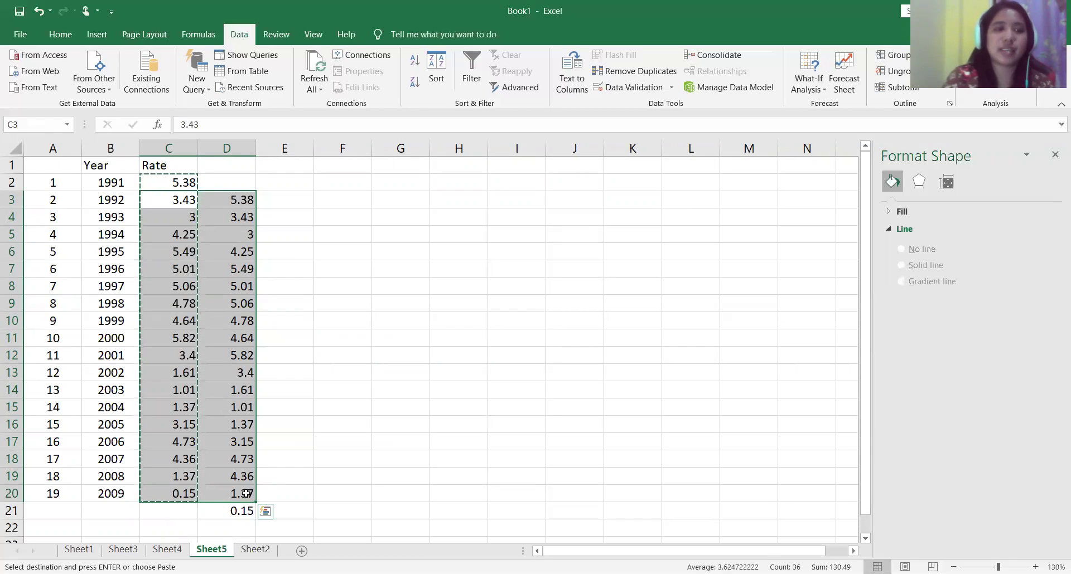
left_click(294, 303)
left_click_drag(164, 186, 227, 186)
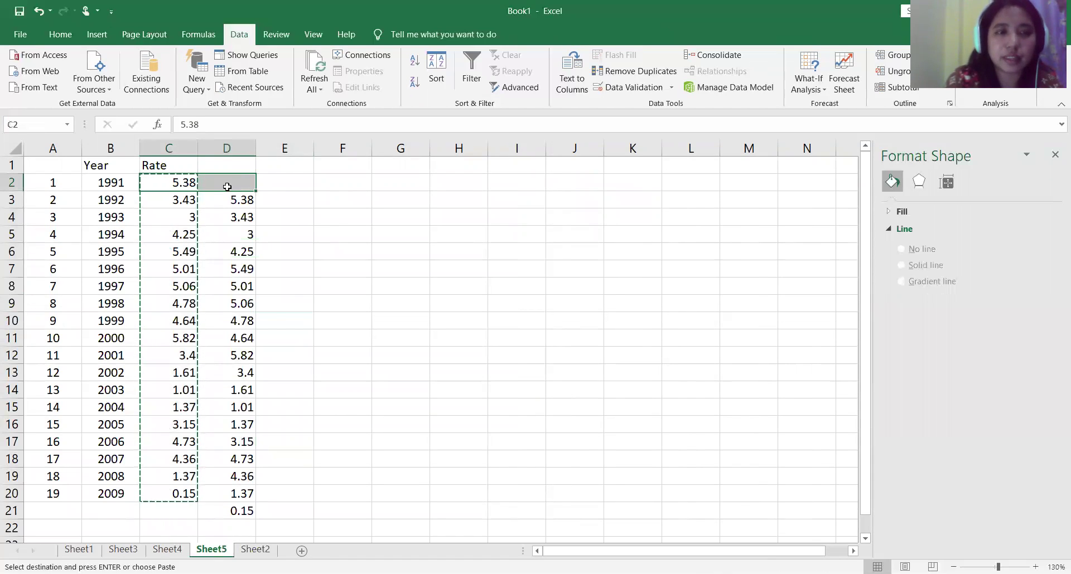
left_click_drag(165, 511, 240, 510)
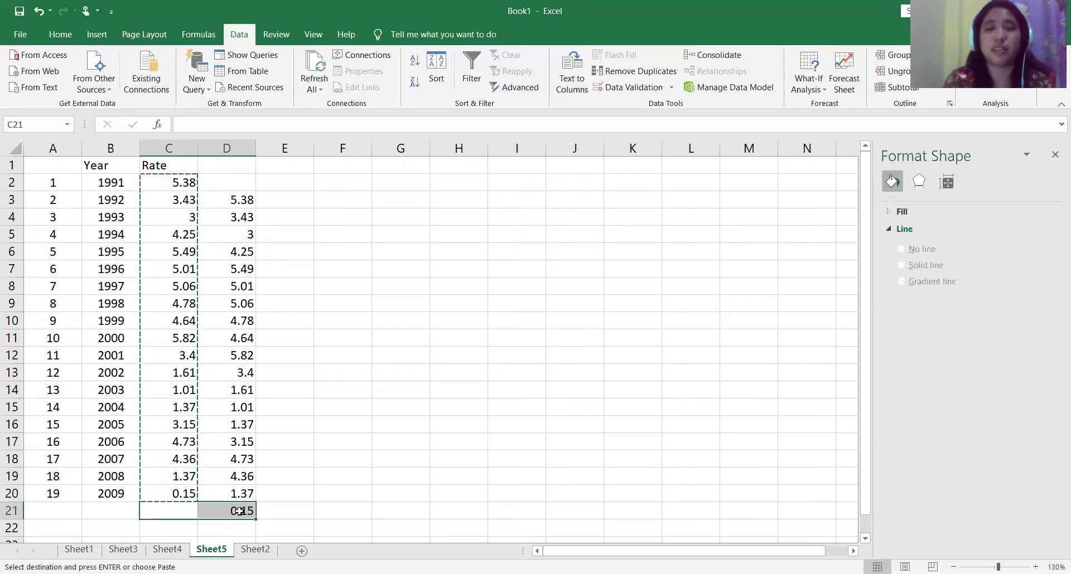
left_click(381, 354)
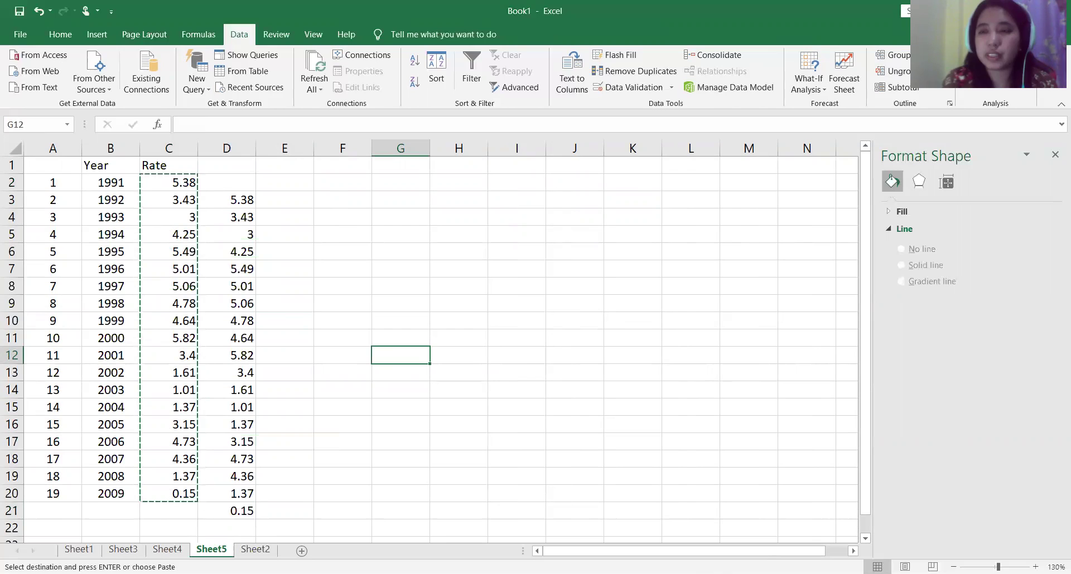
Step: Open the Regression tool from the data analysis tools
left_click(996, 70)
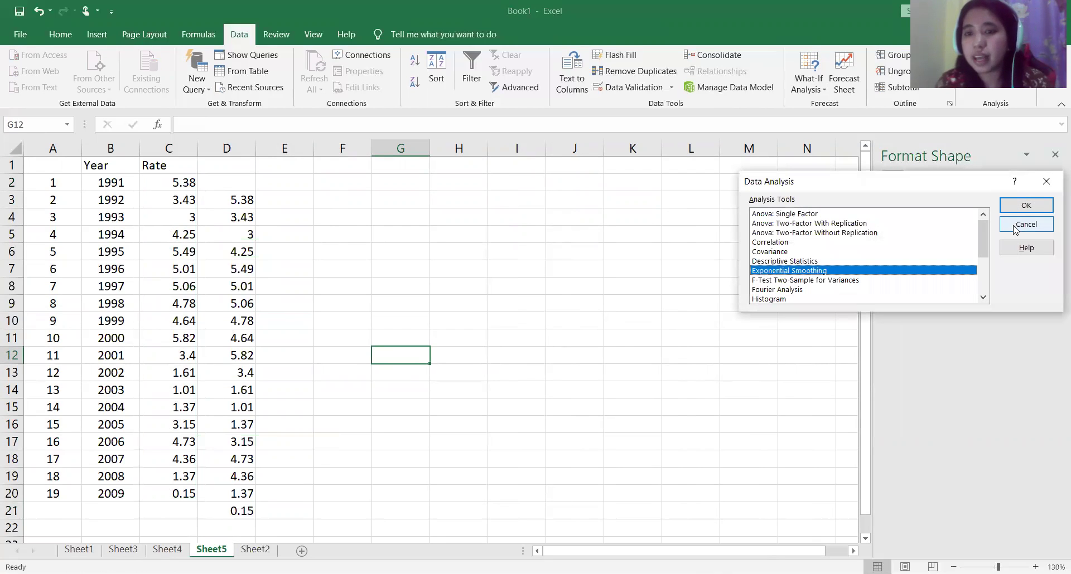
left_click_drag(985, 249, 985, 279)
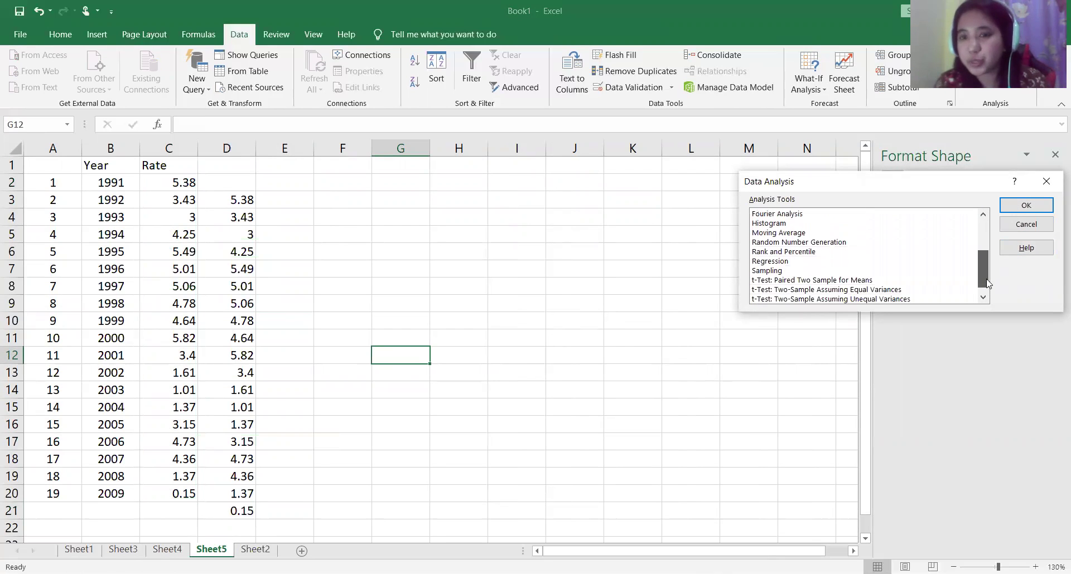
left_click(770, 261)
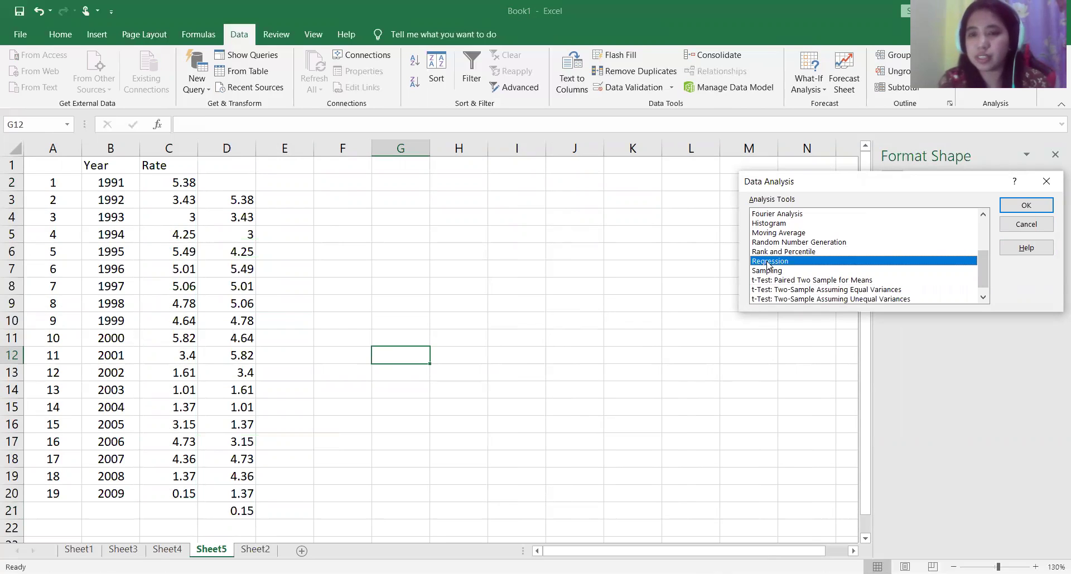
left_click(1026, 207)
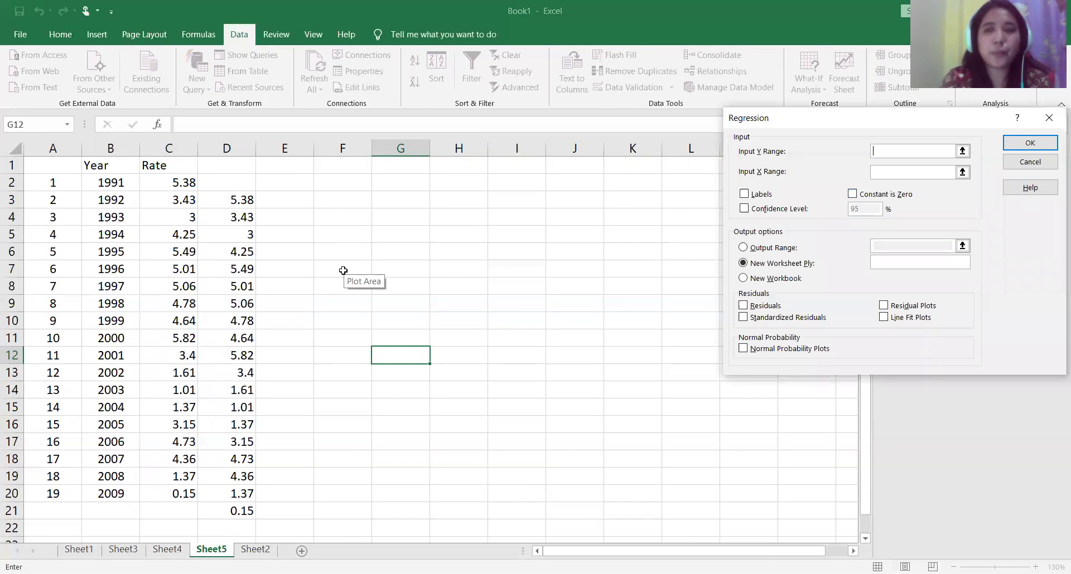
left_click(176, 201)
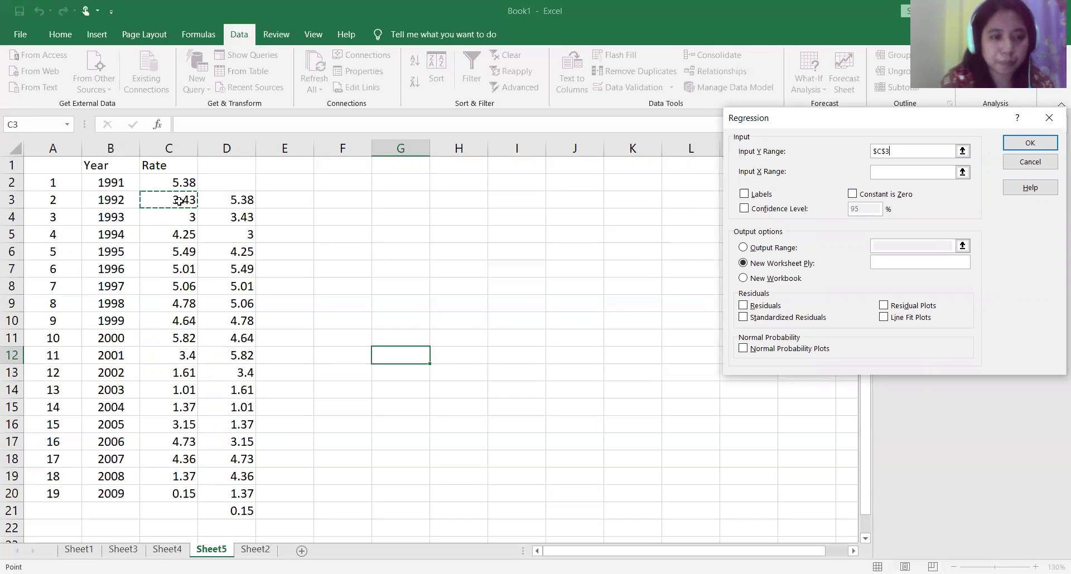
left_click_drag(178, 201, 228, 494)
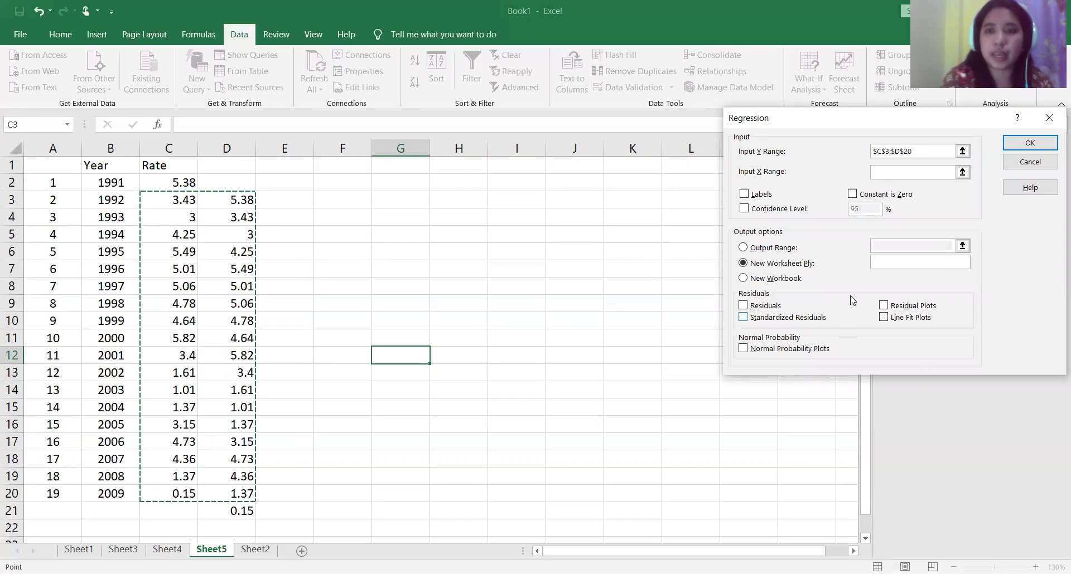
left_click(883, 173)
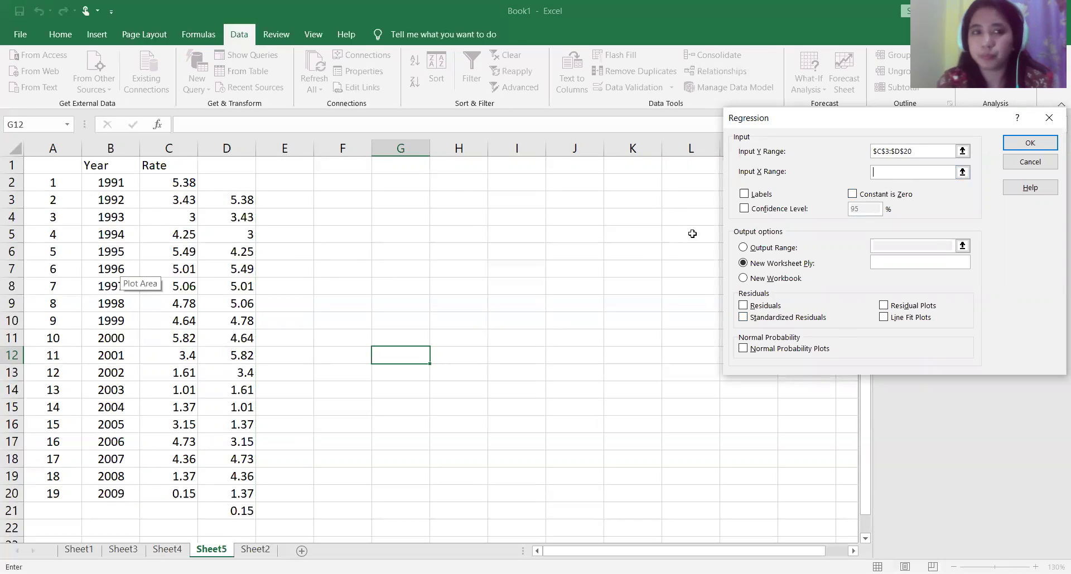
left_click(67, 200)
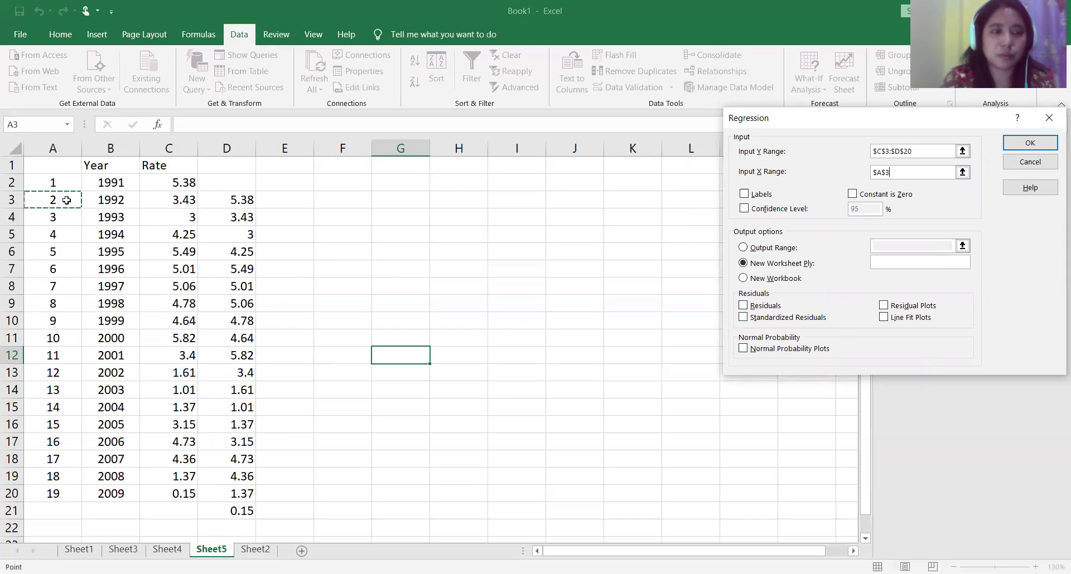
left_click_drag(67, 200, 68, 294)
key("BackSpace")
key("BackSpace")
key("BackSpace")
key("BackSpace")
key("BackSpace")
key("BackSpace")
key("BackSpace")
key("BackSpace")
key("BackSpace")
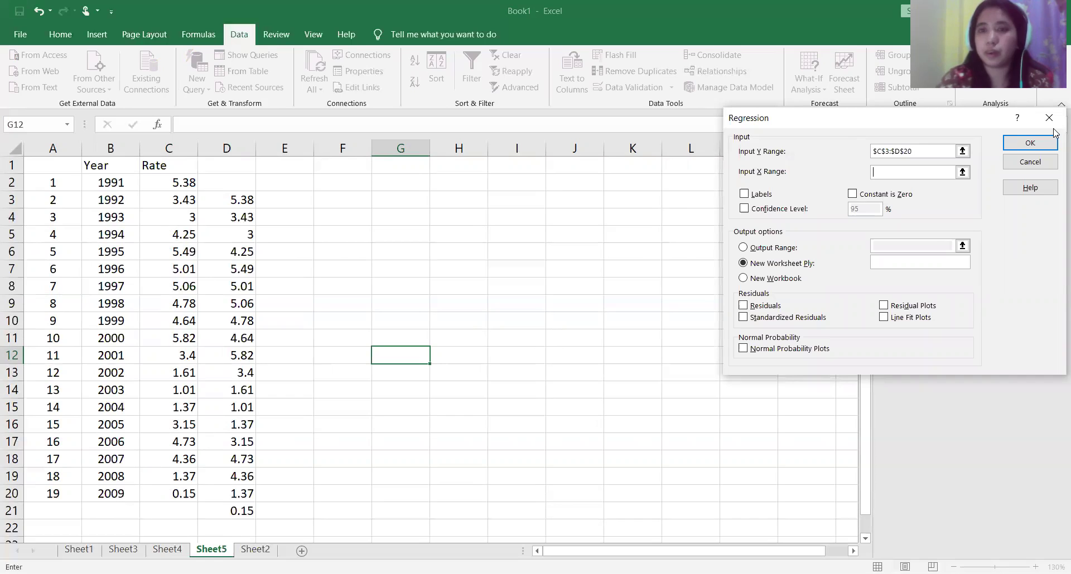
left_click(925, 151)
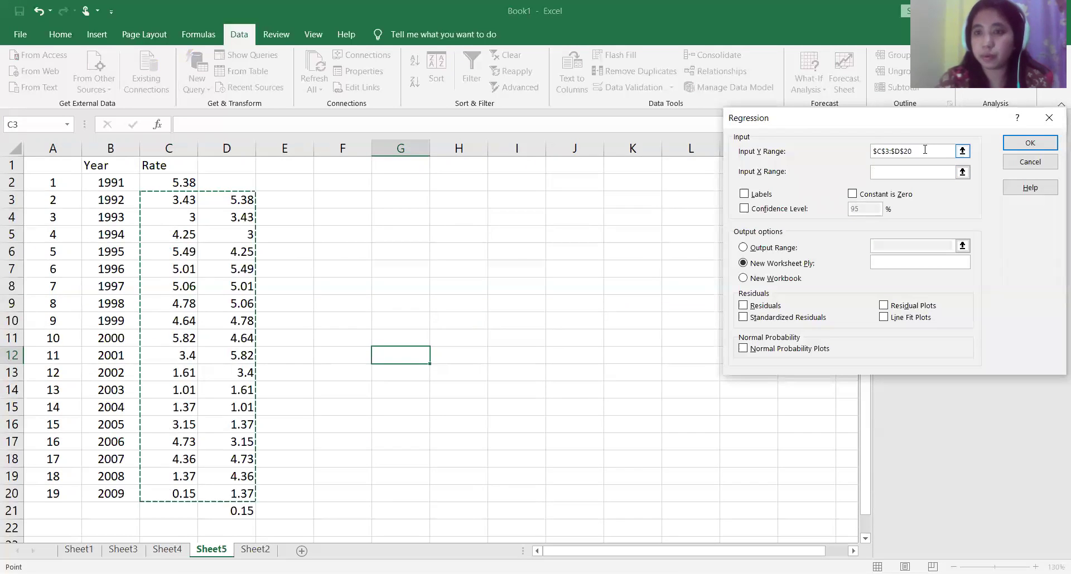
key("BackSpace")
key("BackSpace")
key("BackSpace")
key("BackSpace")
key("BackSpace")
key("BackSpace")
key("BackSpace")
key("BackSpace")
key("BackSpace")
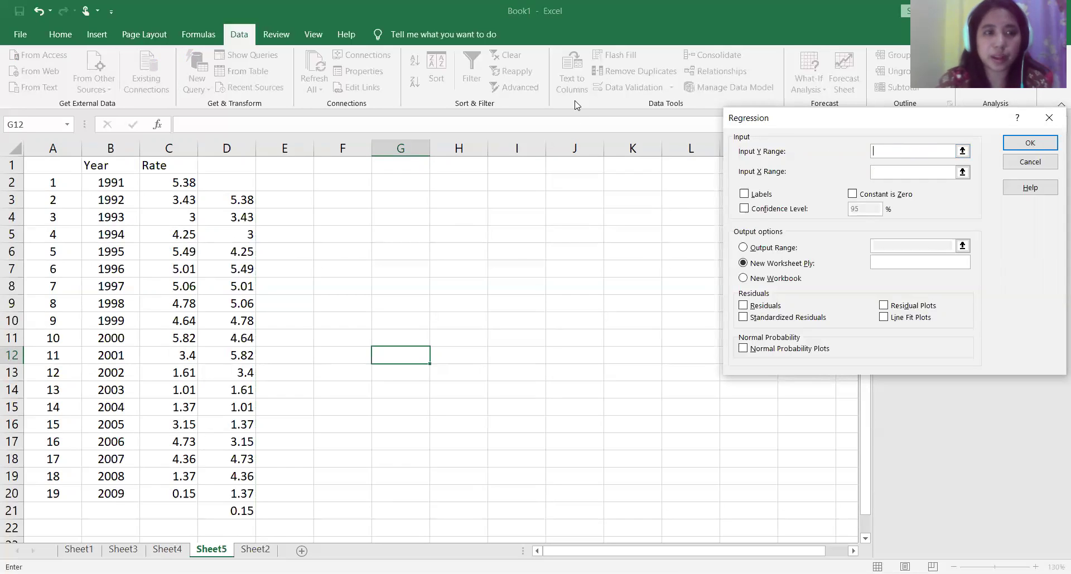
Step: Run the regression with Y range C3:C20 and X range D3:D20, sending the output to a new worksheet
left_click(184, 202)
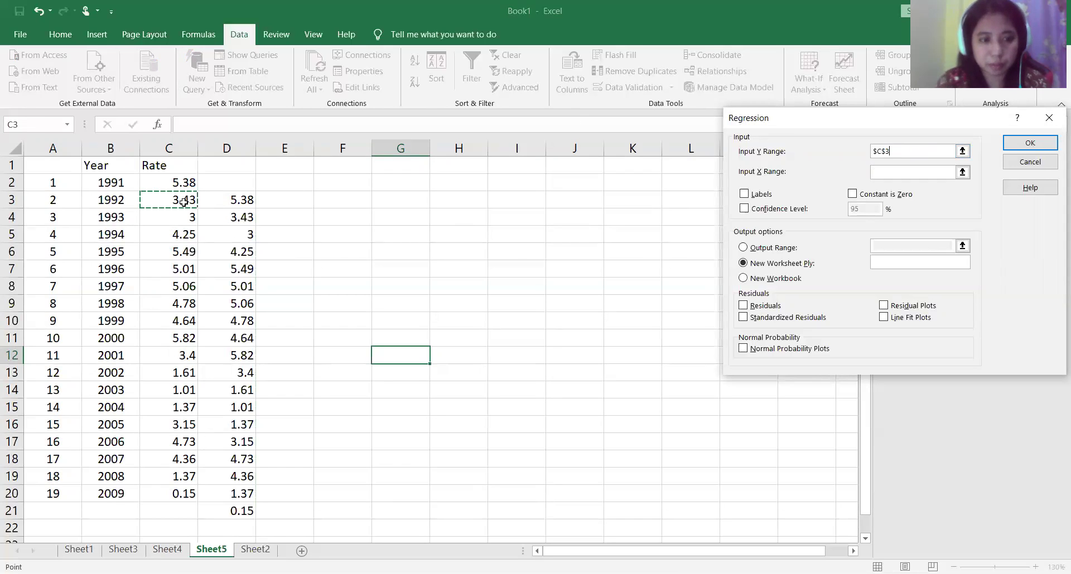
left_click(184, 496, "shift")
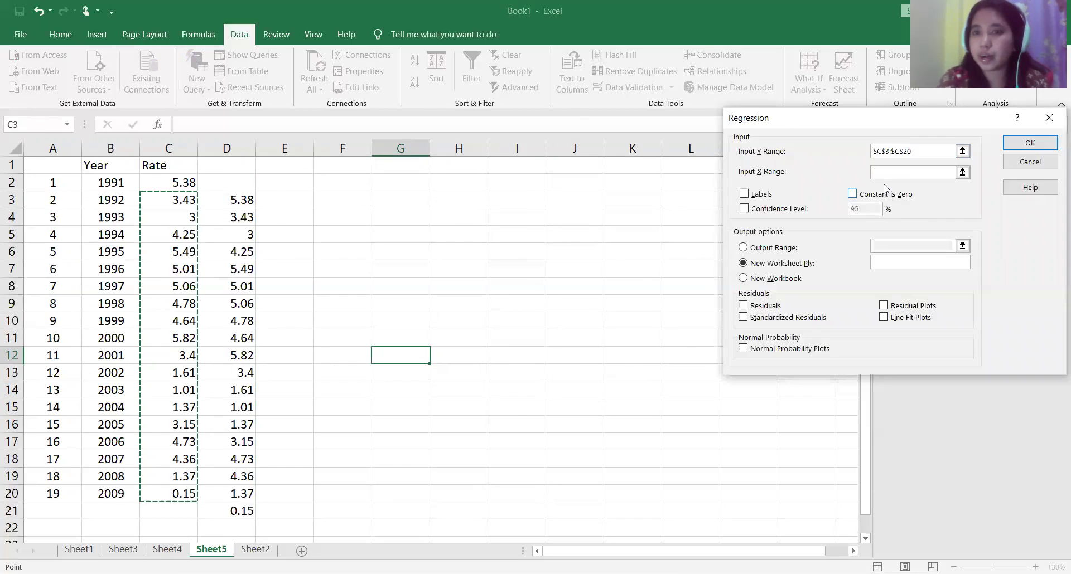
left_click(887, 173)
left_click(223, 204)
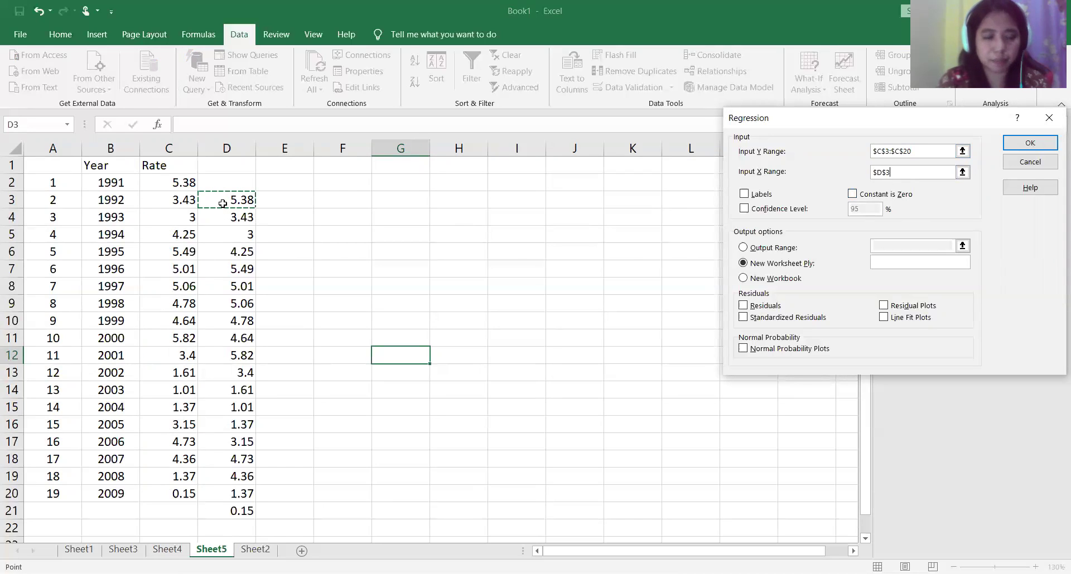
left_click(234, 495, "shift")
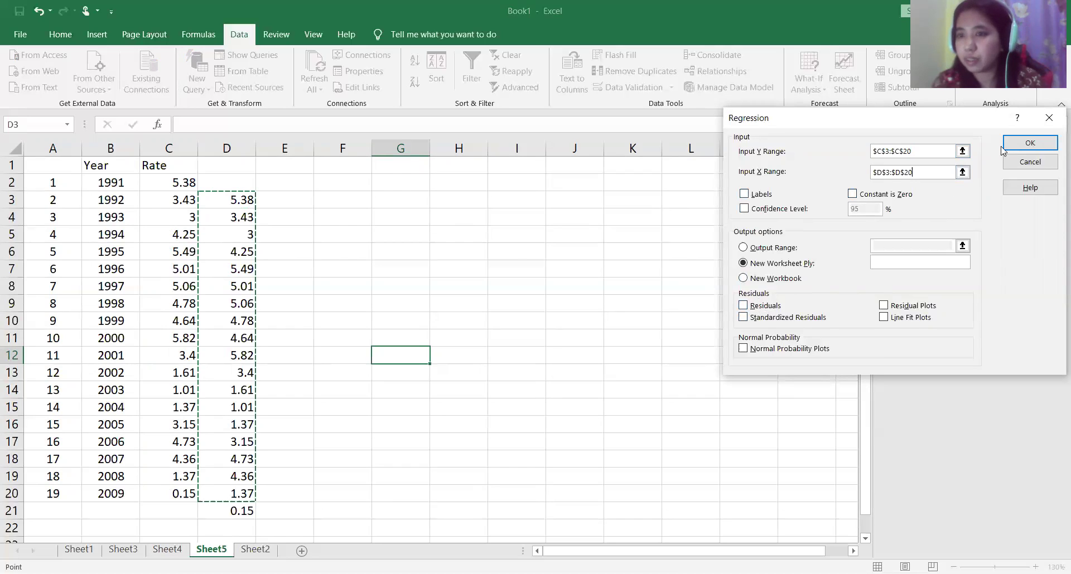
left_click(1031, 144)
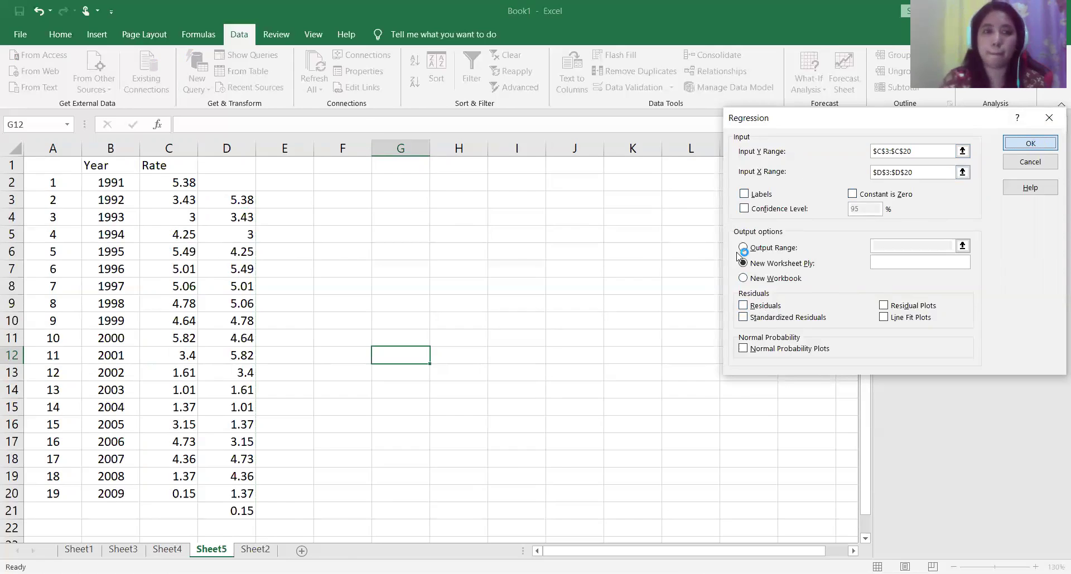
Step: Write the regression equation Y=0.809+0.708Yn-1 in C20, beneath the coefficients table of the summary output
scroll(486, 366, "up", 4)
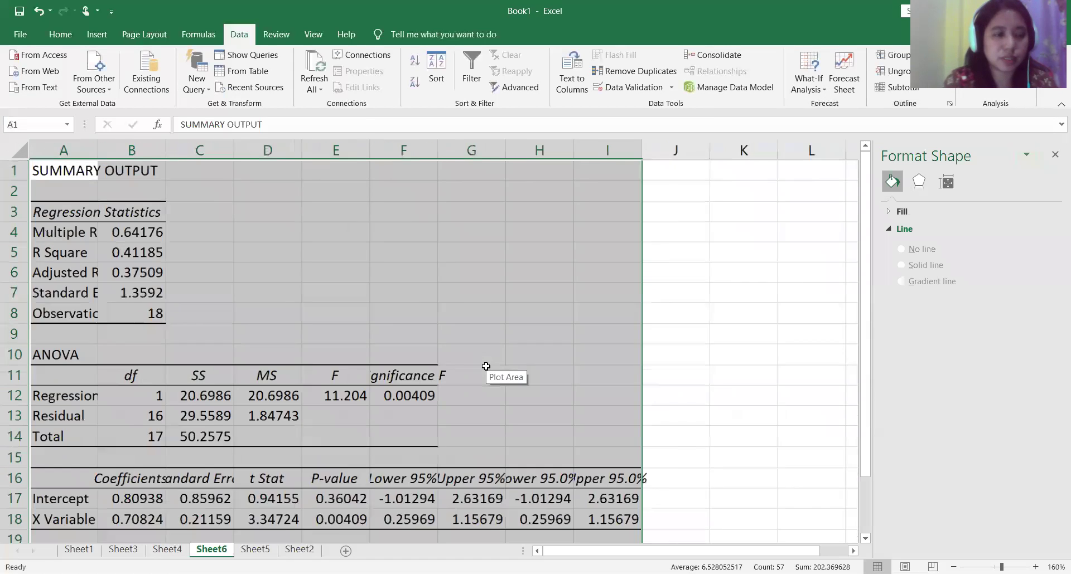
left_click(280, 310)
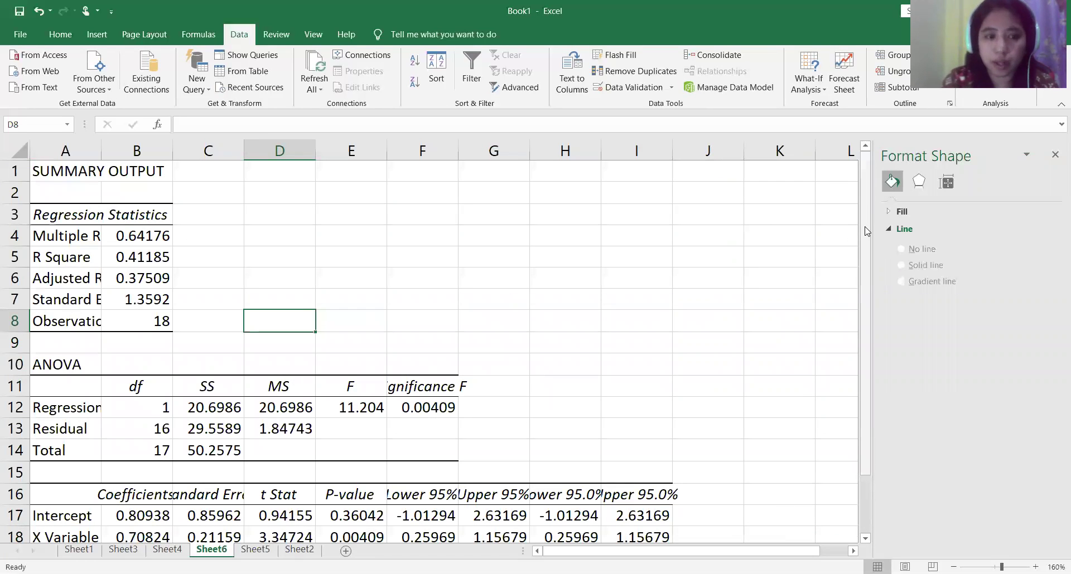
scroll(557, 390, "down", 1)
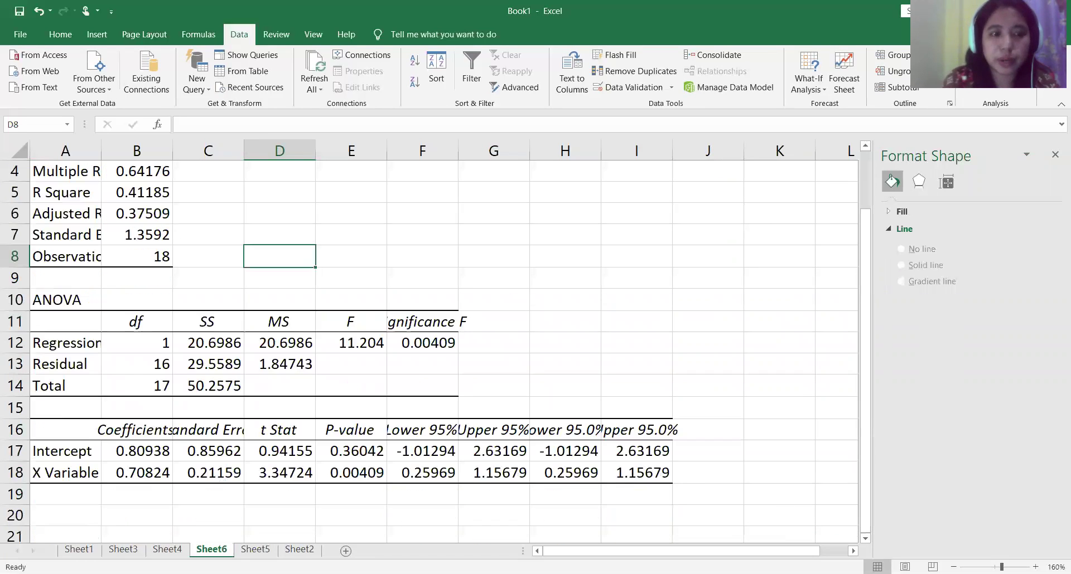
left_click(201, 509)
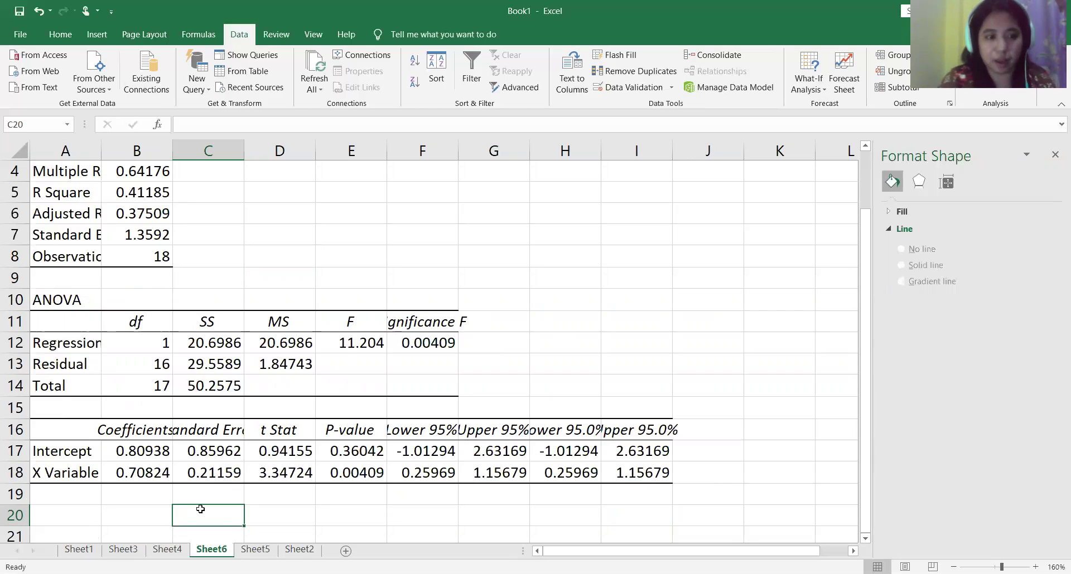
type("Y")
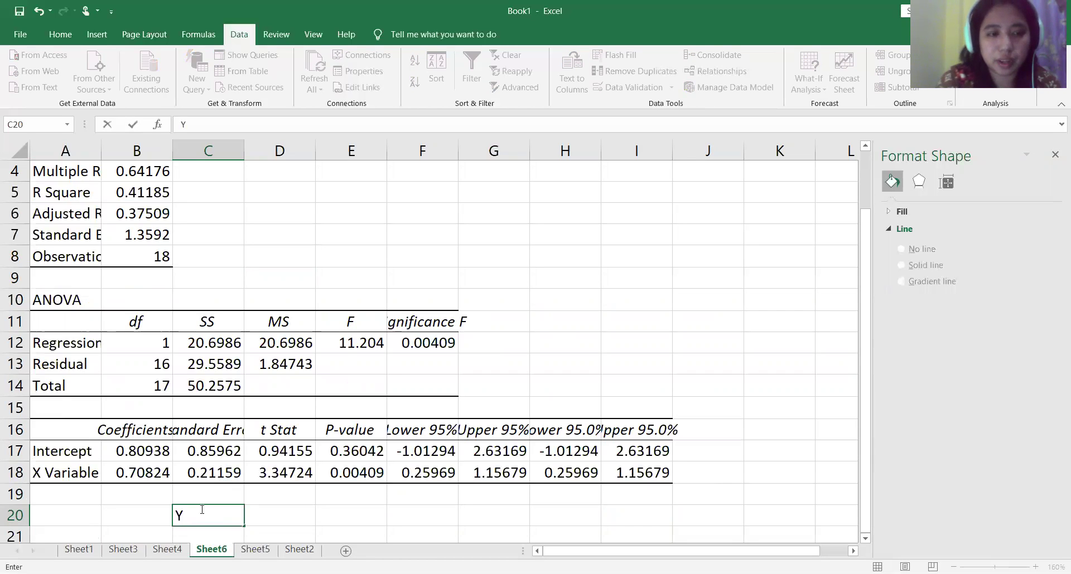
type("=0")
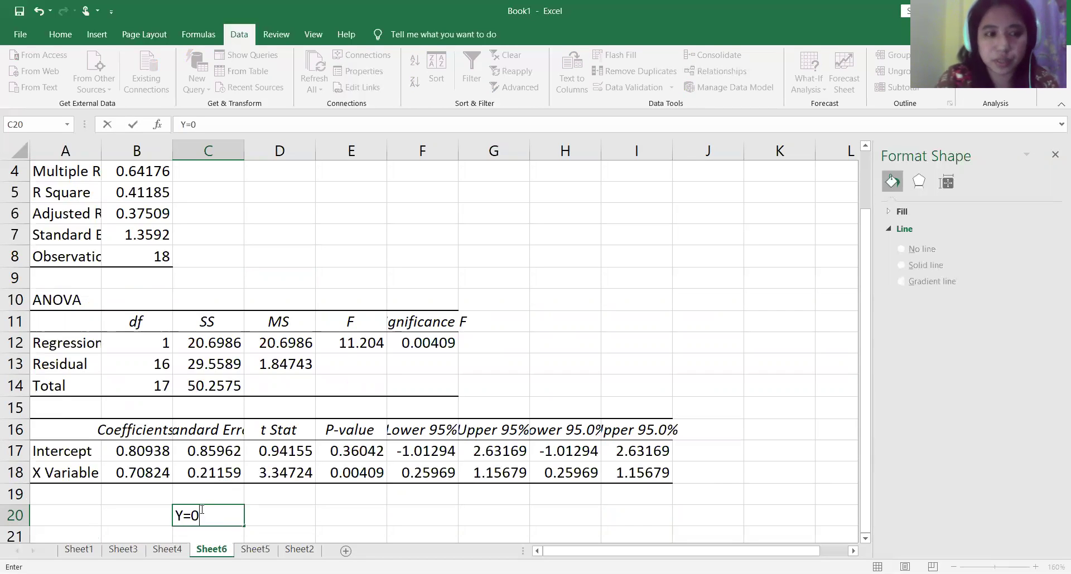
type(".80")
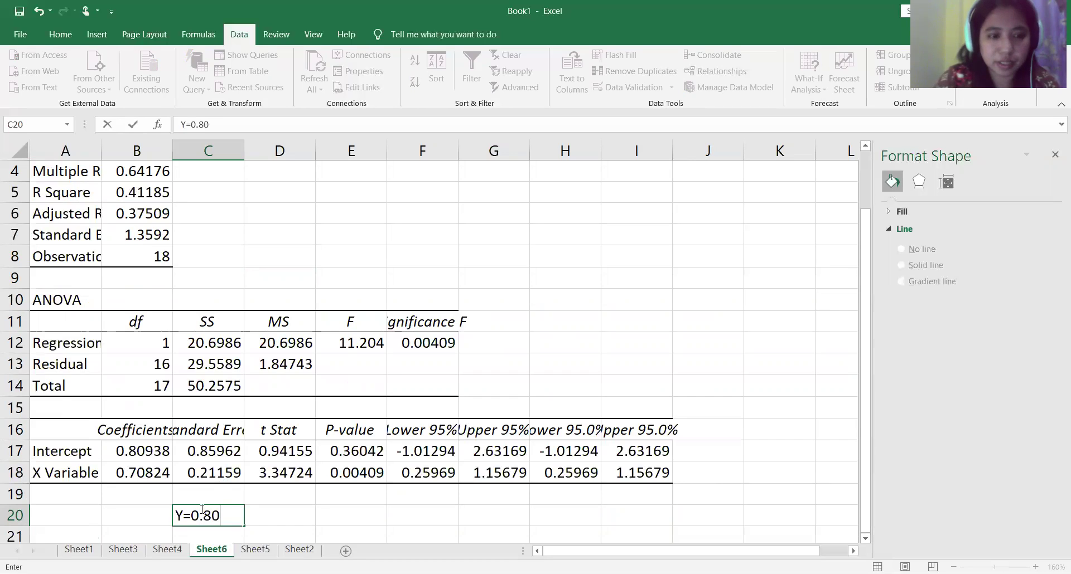
type("9")
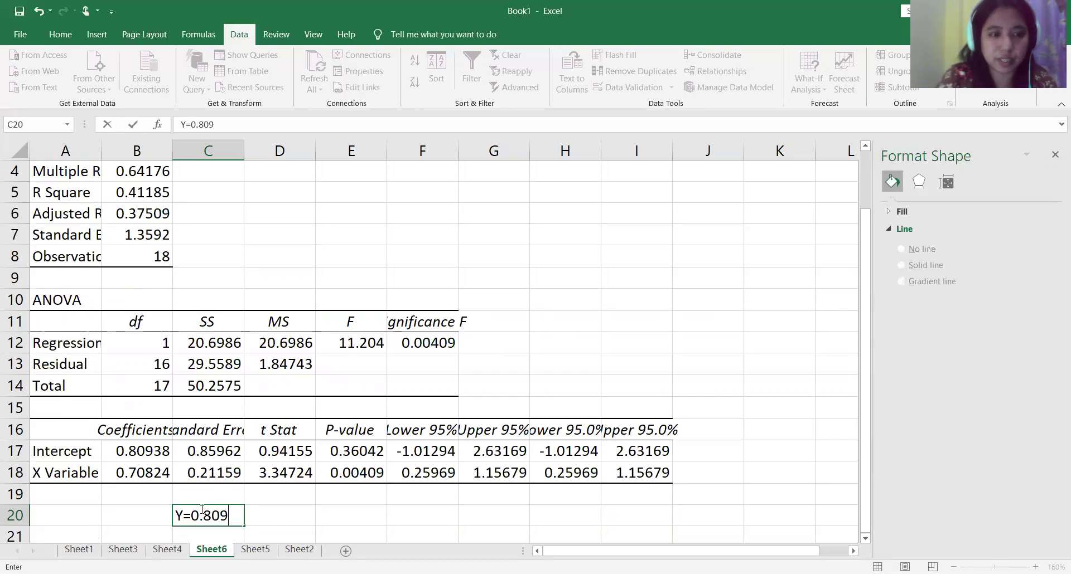
type("+")
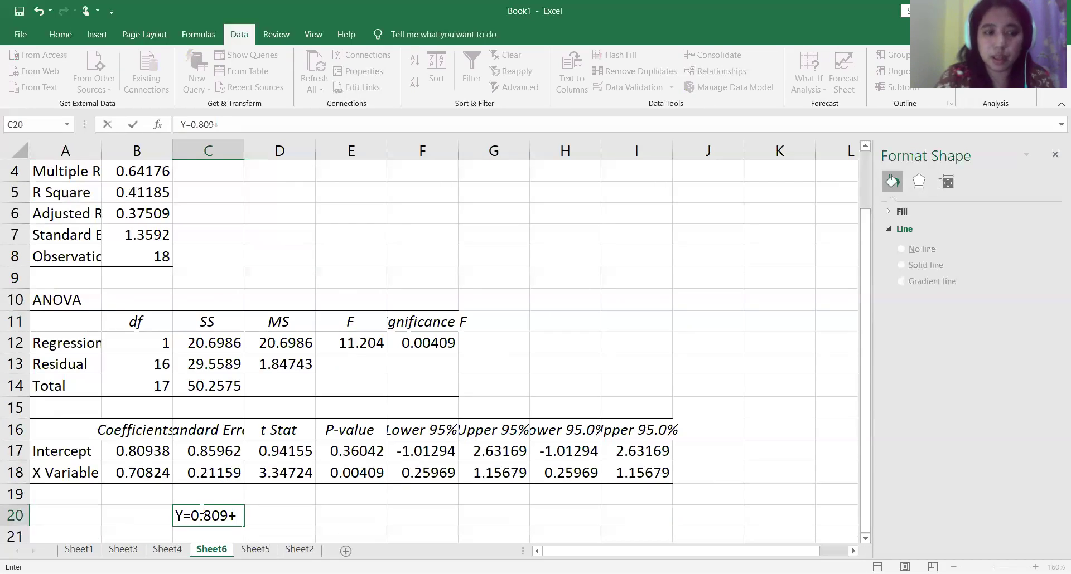
type("0.7")
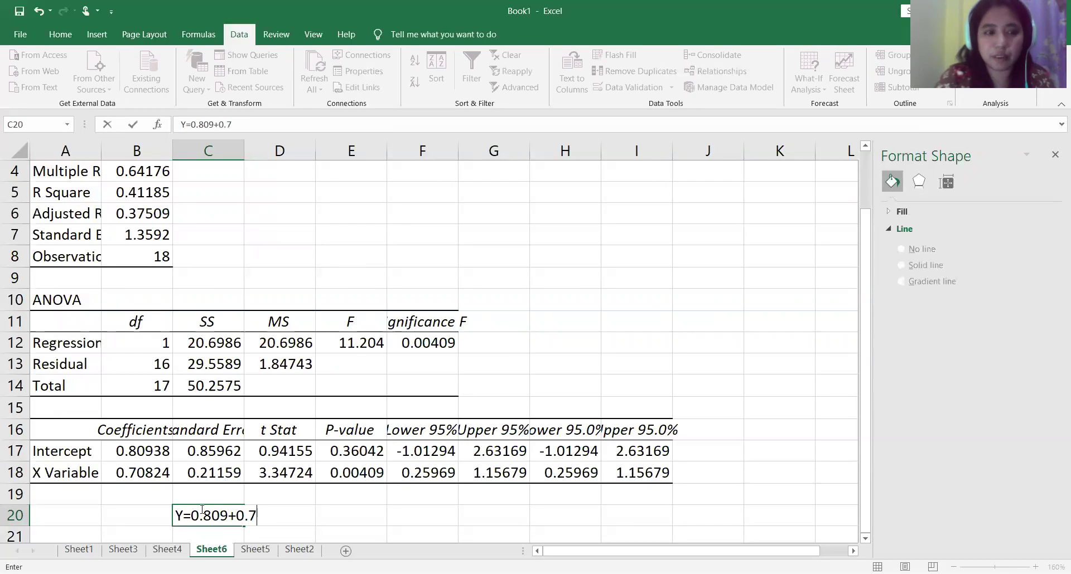
type("08")
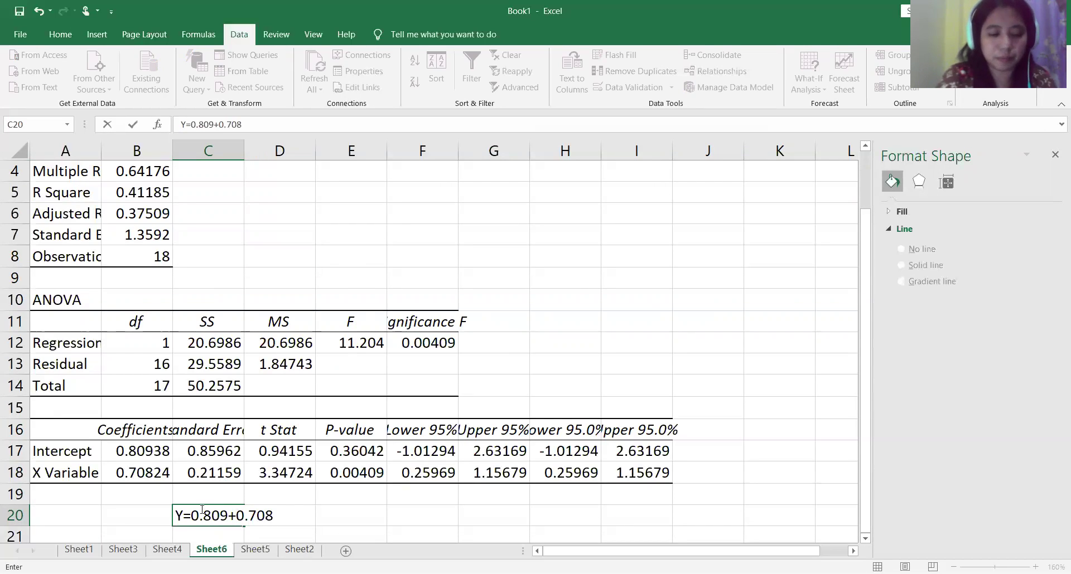
type("Y")
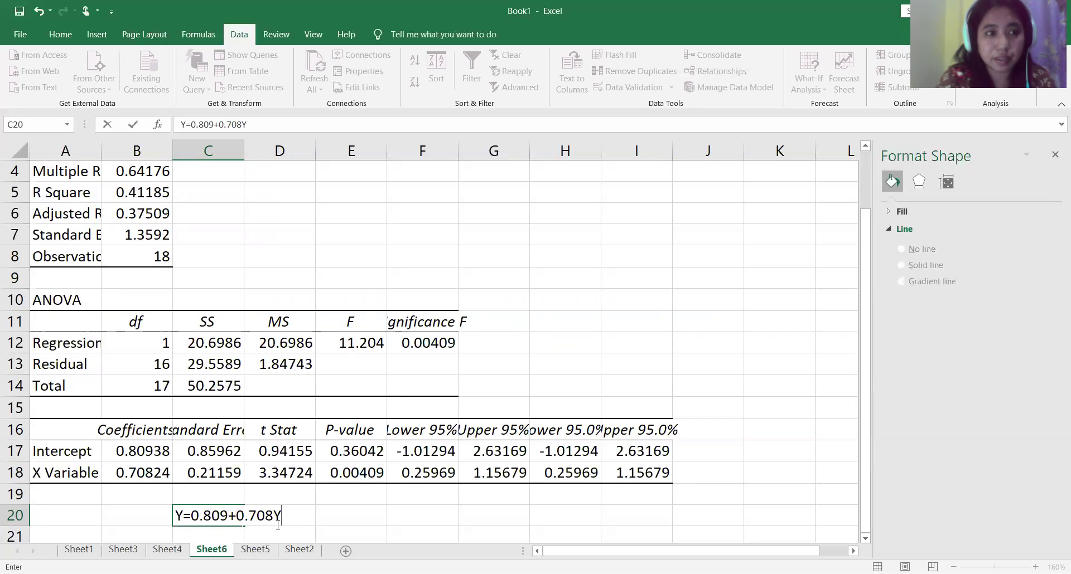
type("n-a")
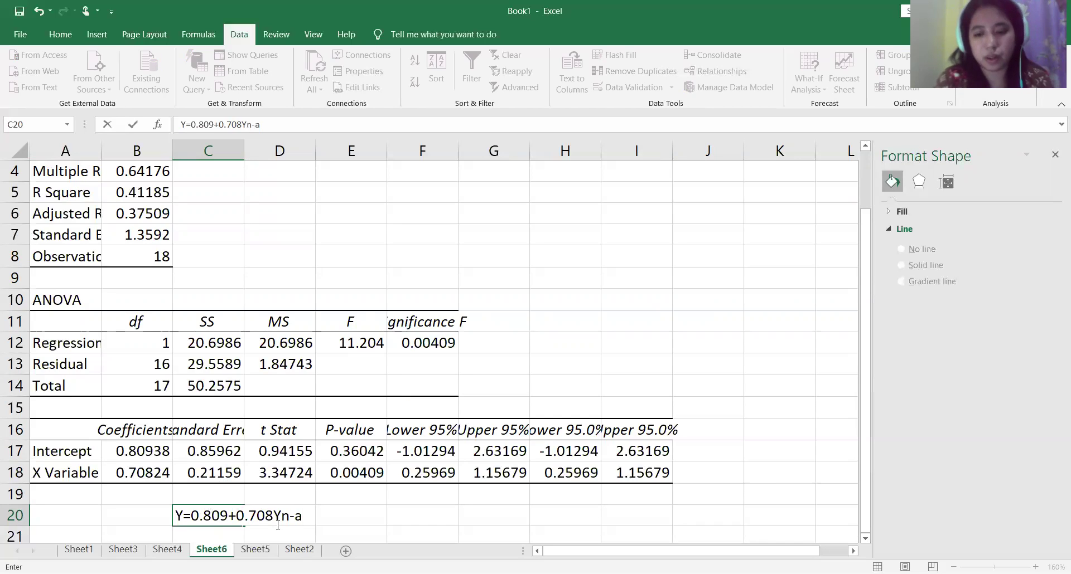
key("BackSpace")
type("1")
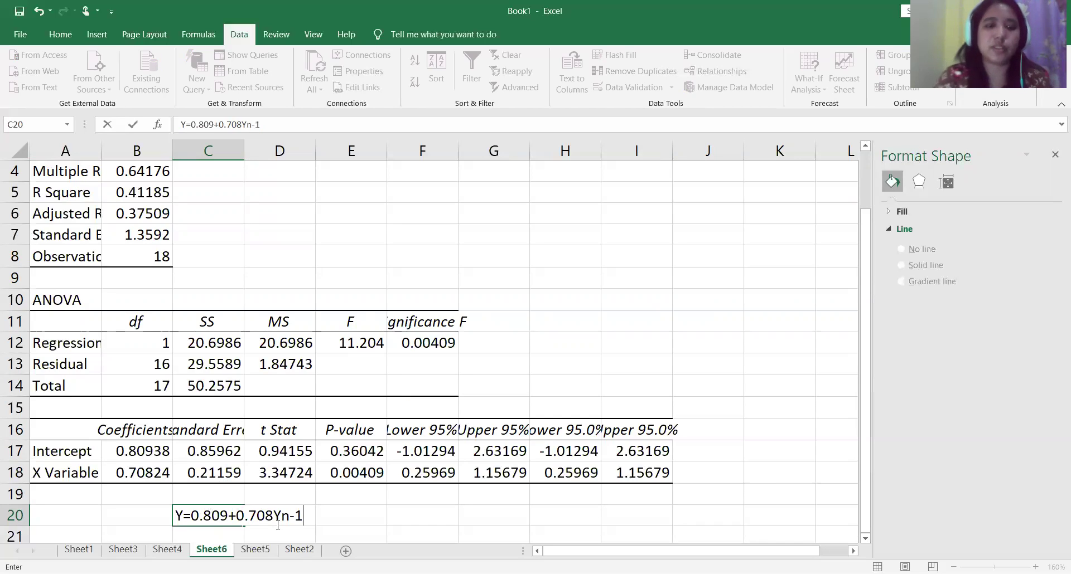
left_click(333, 512)
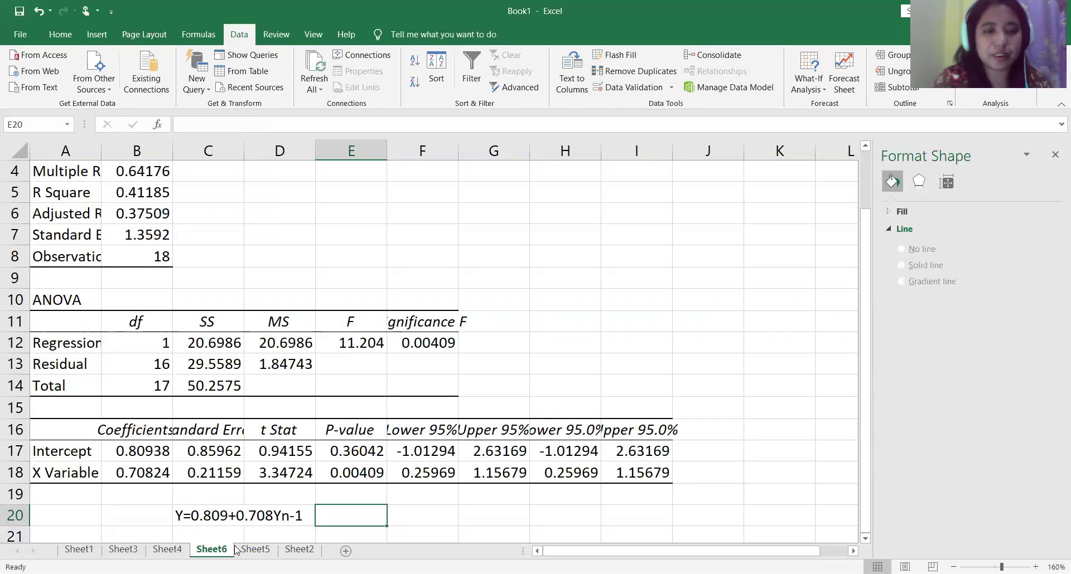
Step: Review the lagged rates on Sheet5, the trendline charts on Sheet2 and the smoothing results on Sheet4, then return to Sheet6
left_click(256, 549)
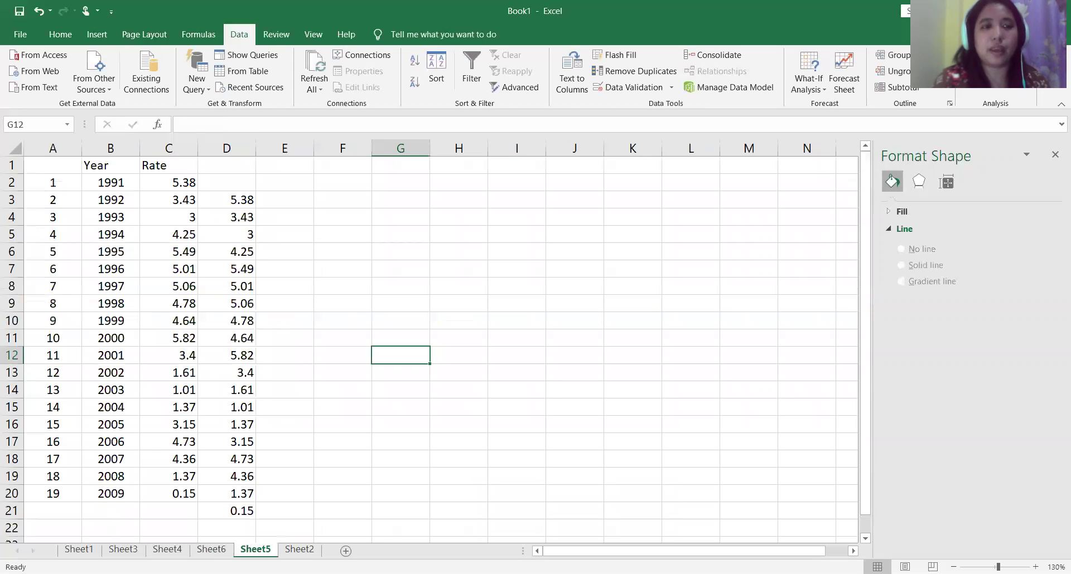
left_click(304, 551)
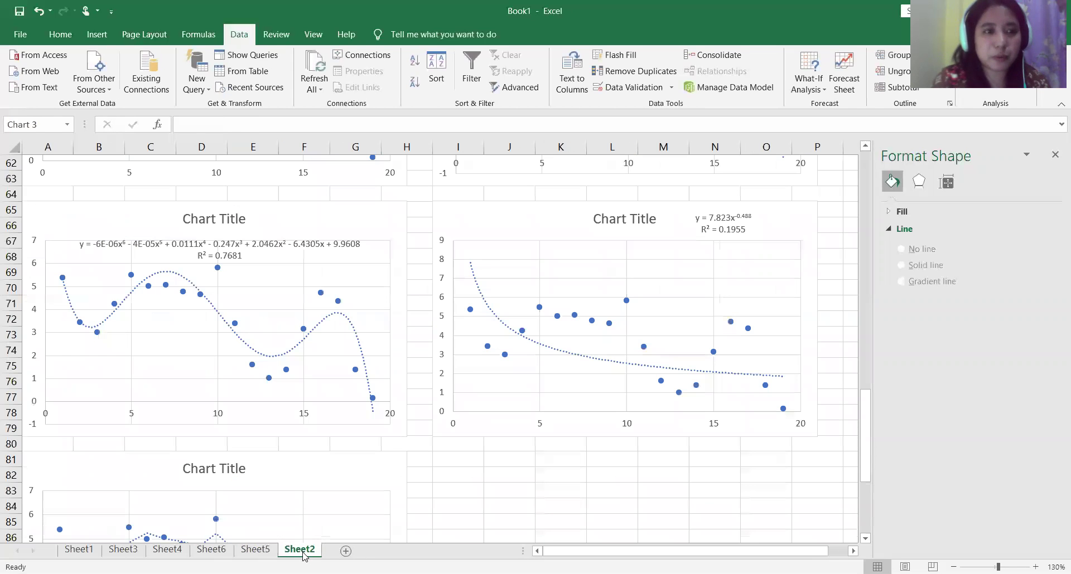
left_click(168, 550)
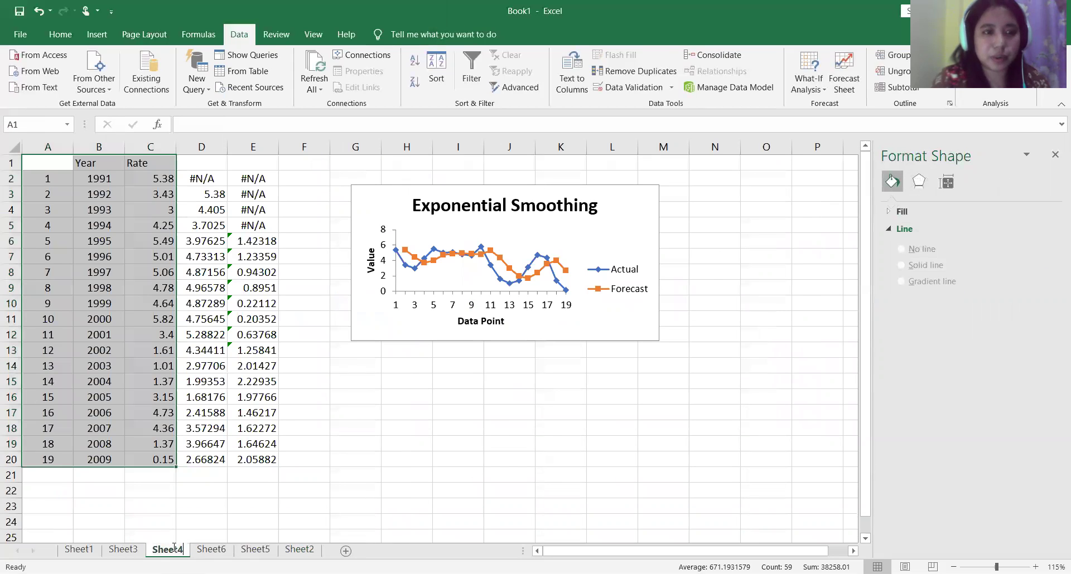
left_click(208, 551)
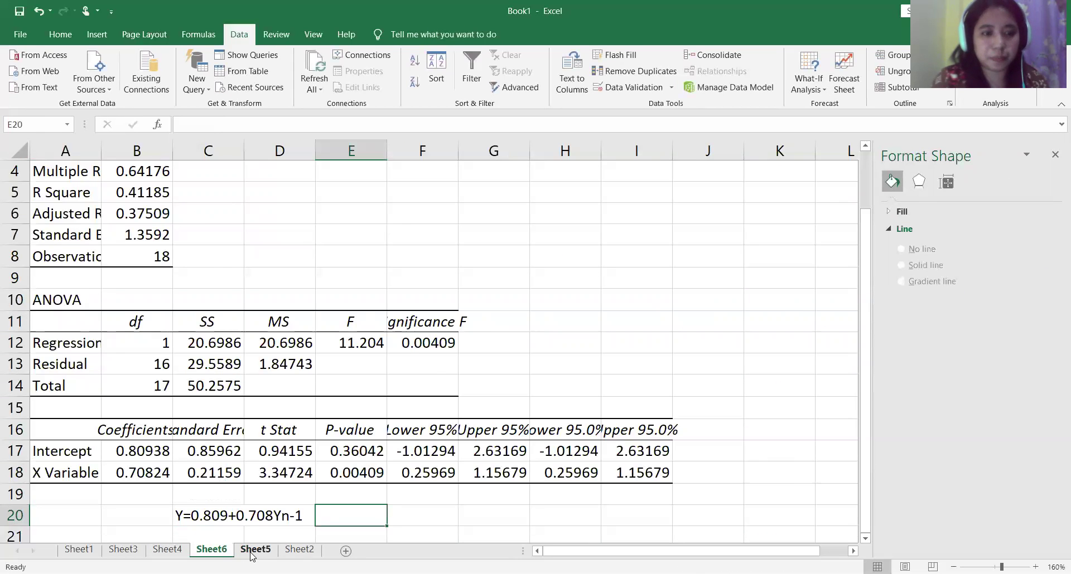
Step: Copy the lagged rates D3:D20 on Sheet5 into column E starting at E4, creating a two-year lag column
left_click(254, 552)
left_click(241, 258)
left_click_drag(235, 202, 248, 491)
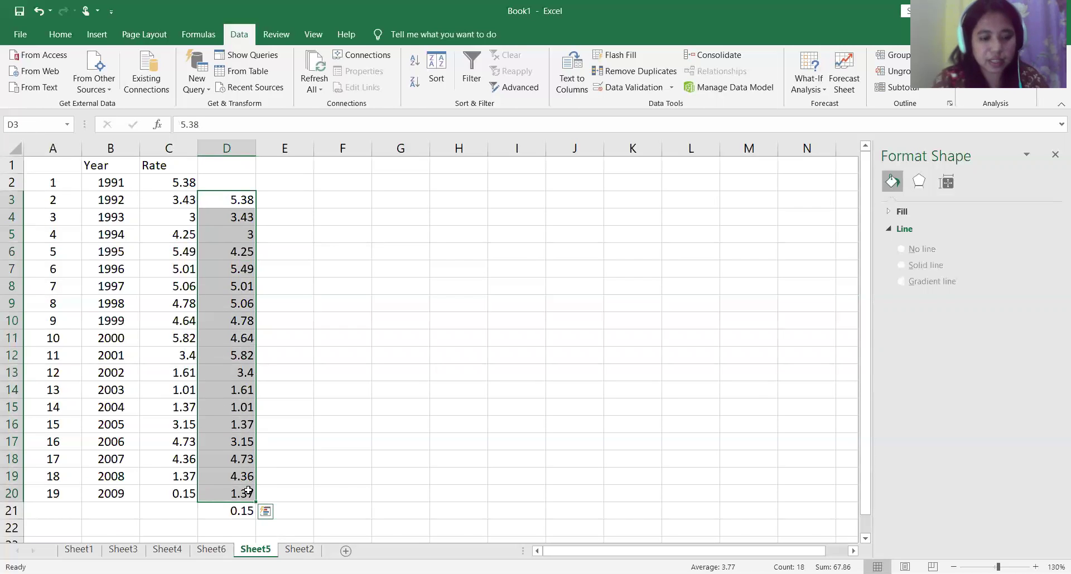
key("ctrl+c")
key("Right")
key("Down")
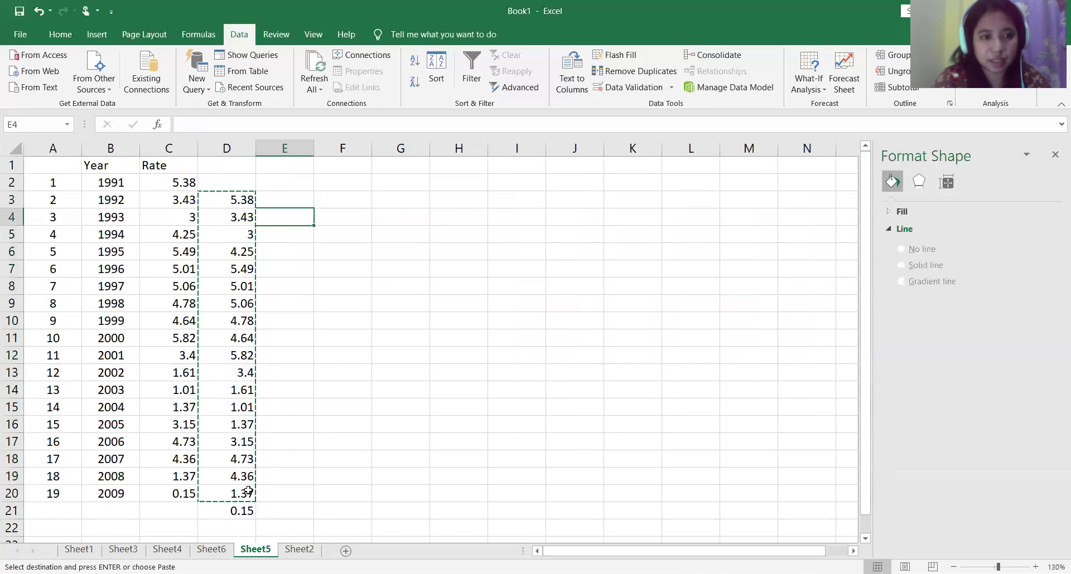
key("ctrl+v")
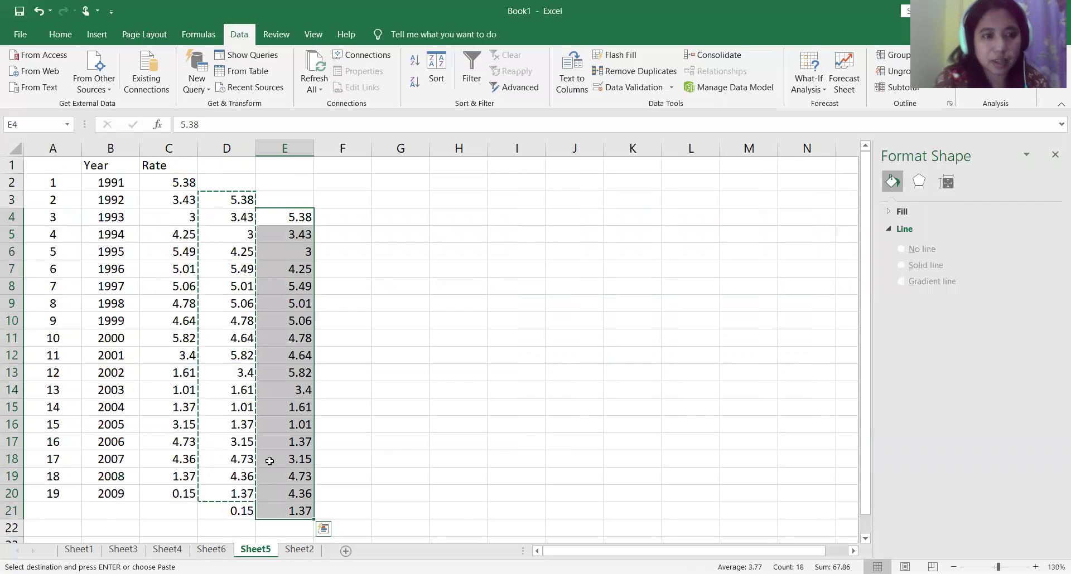
Step: Highlight the complete rows of rates and lagged rates, C4:E20, with a yellow fill
left_click_drag(179, 224, 296, 494)
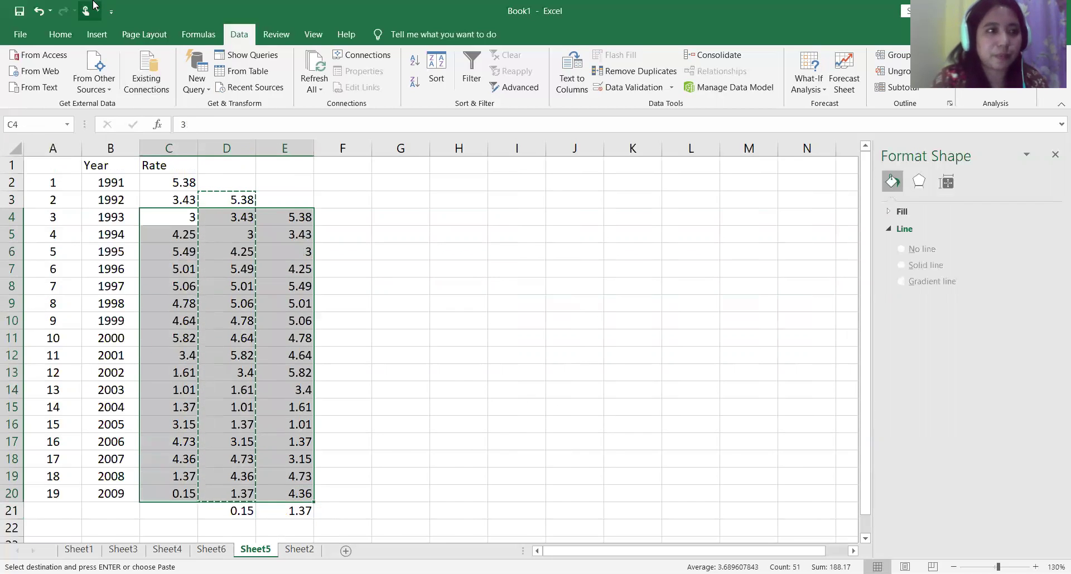
left_click(74, 35)
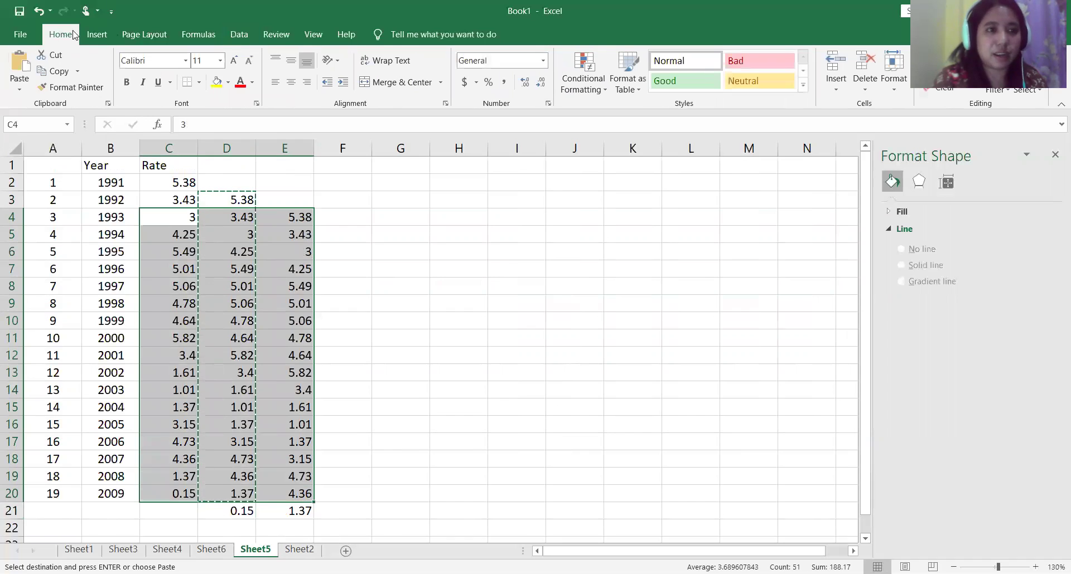
left_click(217, 82)
left_click(499, 303)
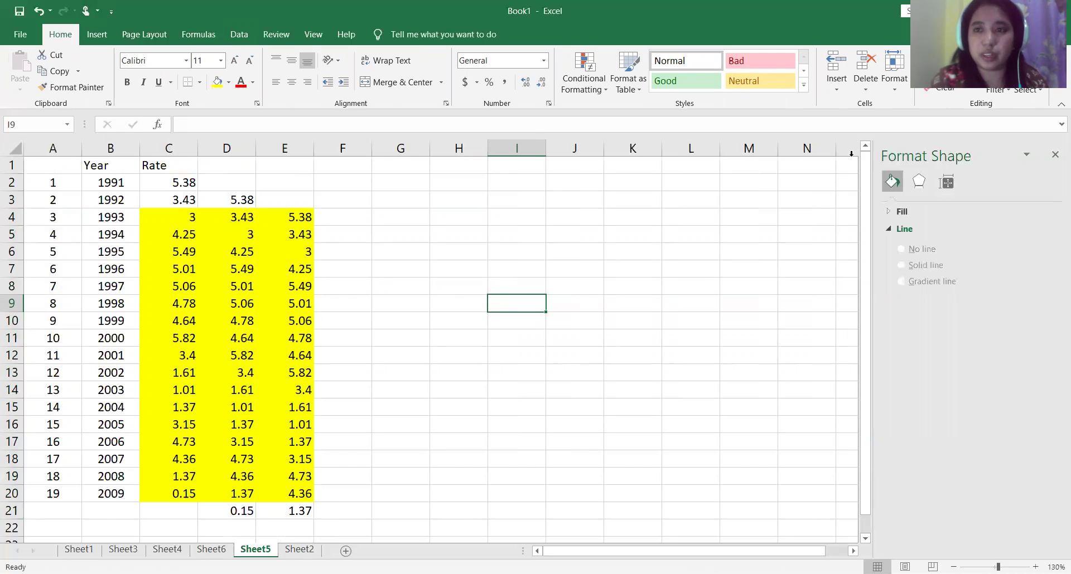
Step: Open the Regression tool from the data analysis tools and set its Y range to C4:C20
left_click(239, 33)
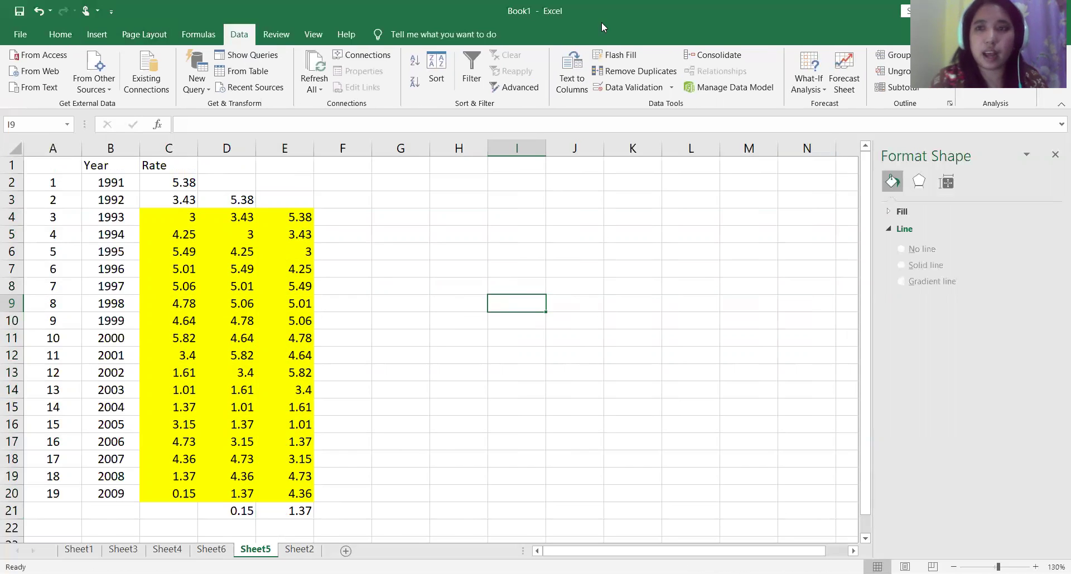
left_click(996, 78)
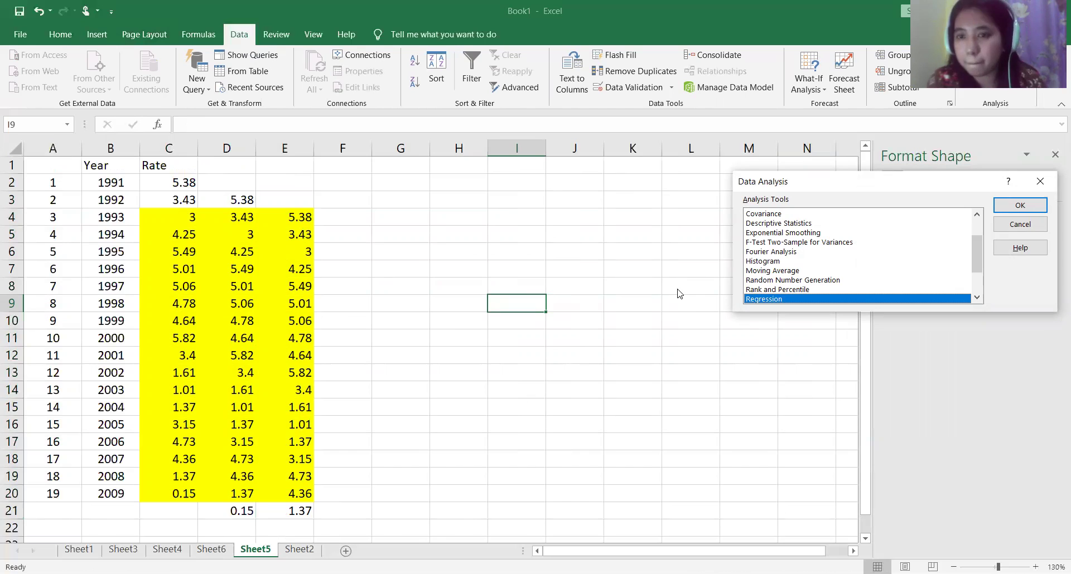
key("Return")
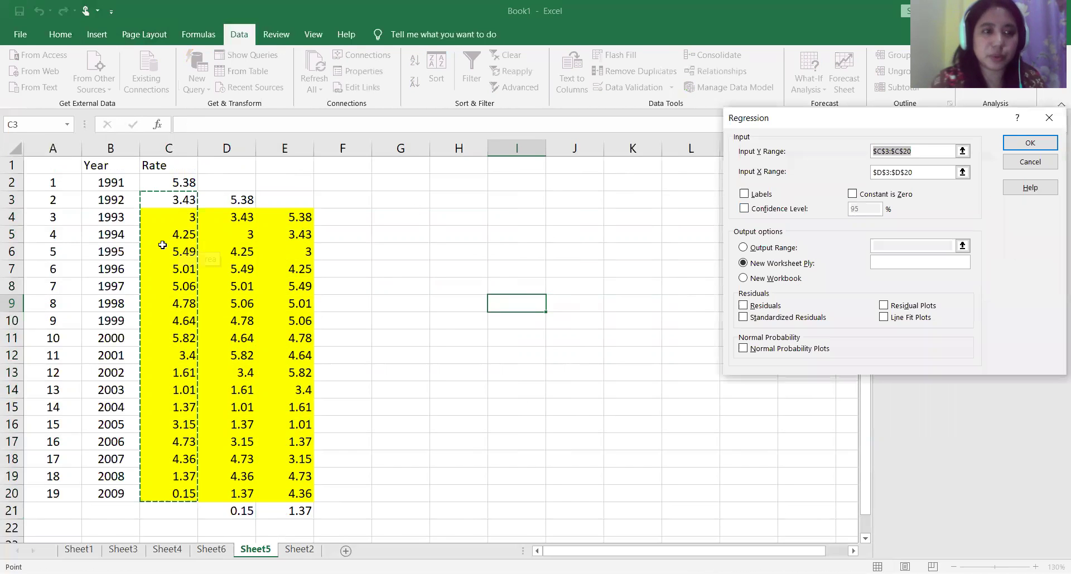
left_click(167, 219)
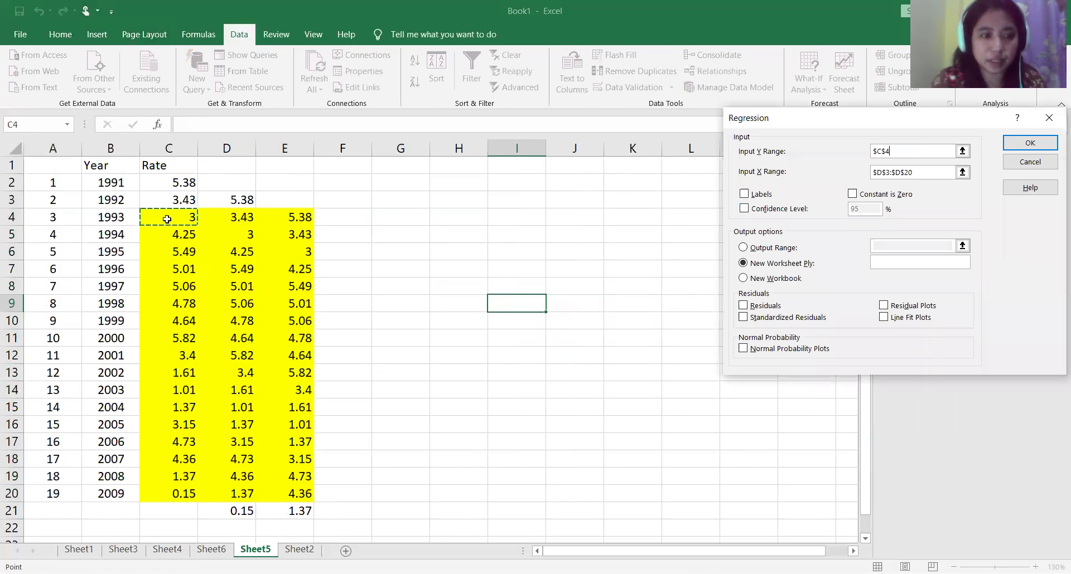
left_click_drag(167, 219, 167, 494)
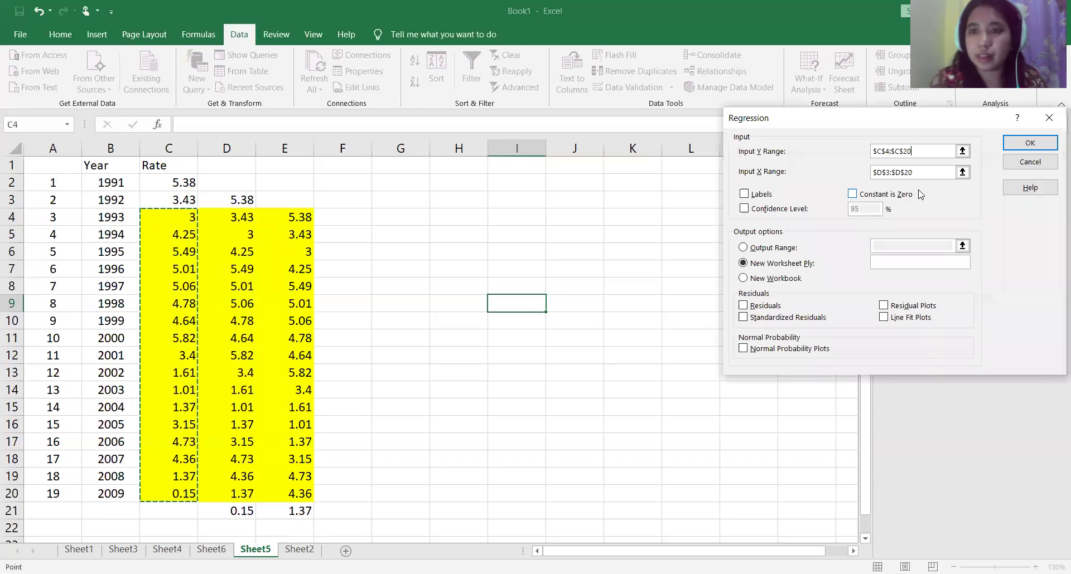
Step: Set the X range to both lag columns, D4:E20, and run the regression with output to a new worksheet
left_click_drag(919, 172, 867, 172)
key("BackSpace")
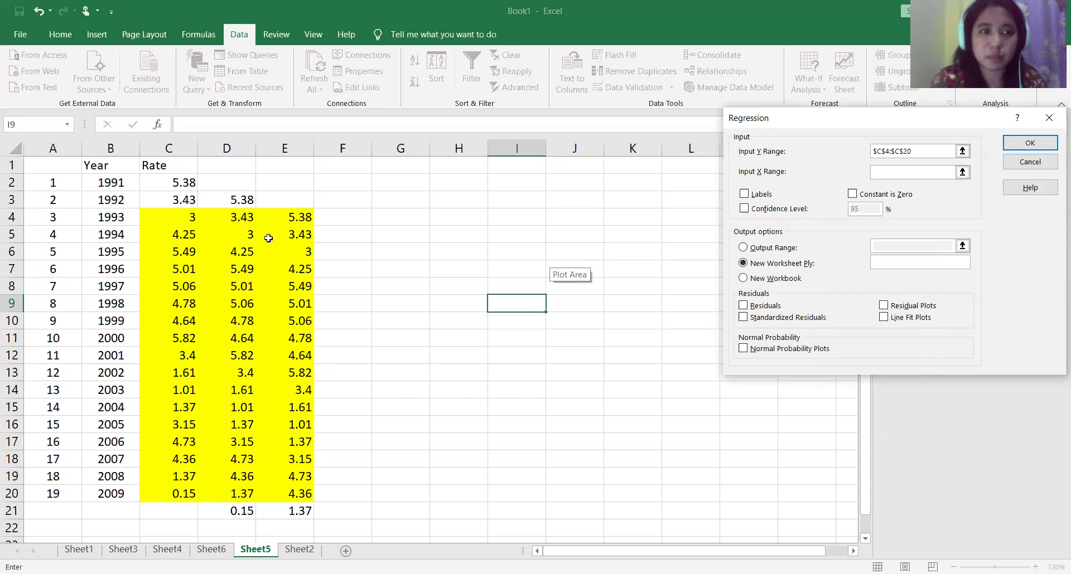
left_click(237, 219)
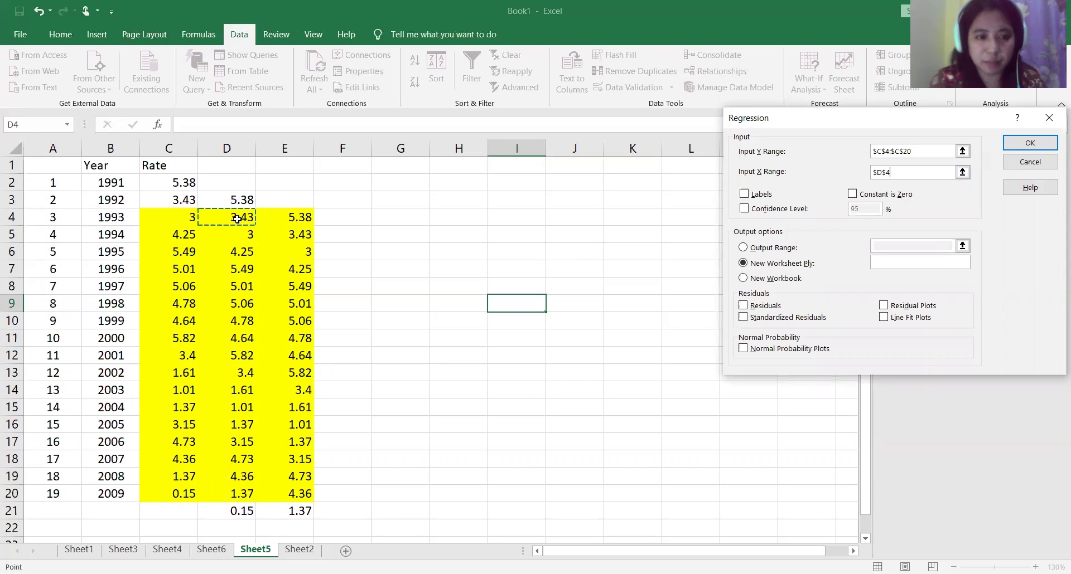
left_click_drag(236, 220, 284, 493)
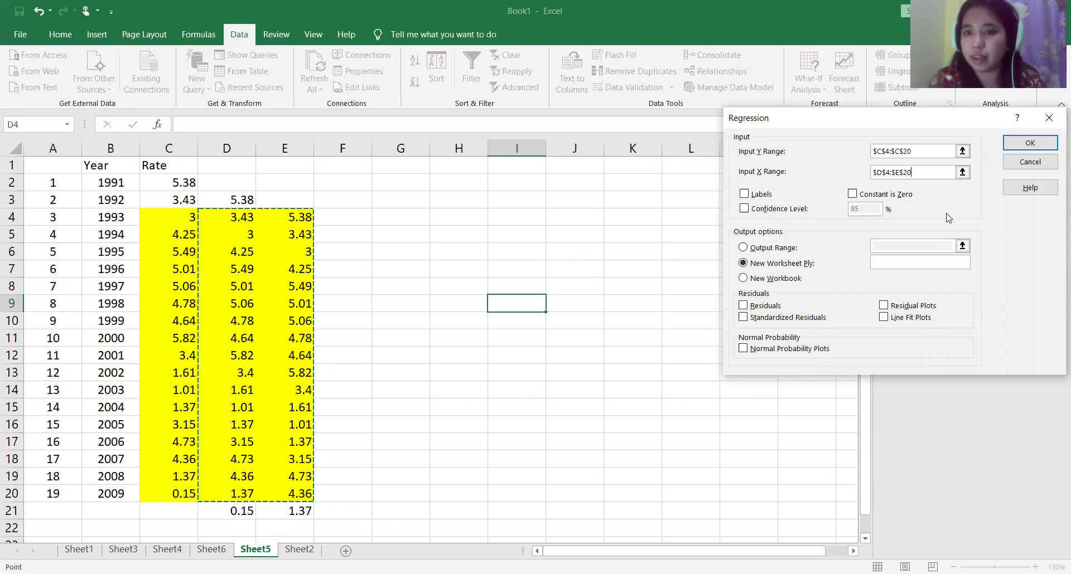
left_click(1029, 144)
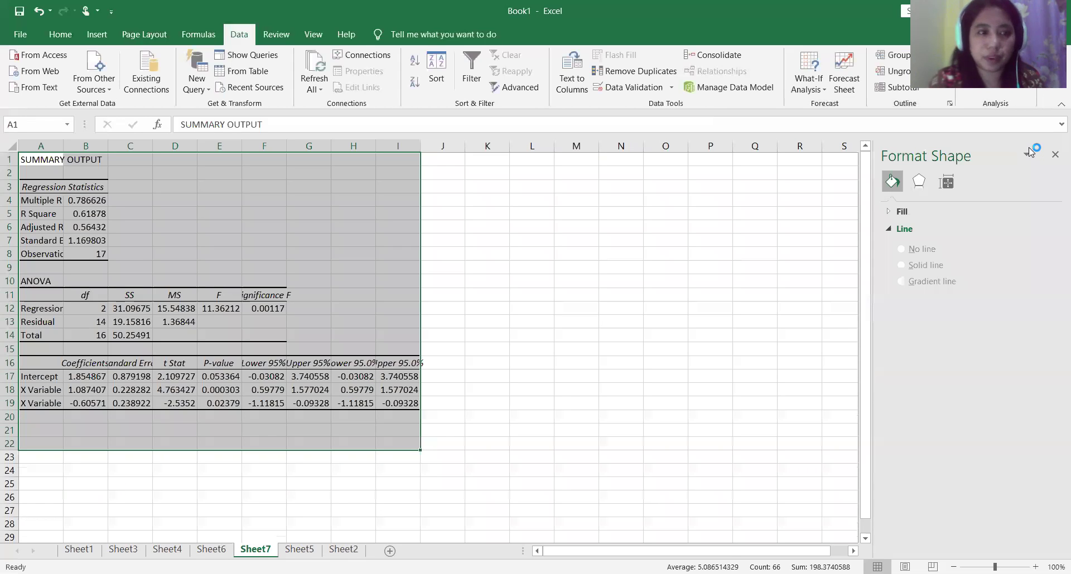
Step: Examine the summary output on Sheet7 and relate its two X variable coefficients to the lagged rate columns on Sheet5
scroll(568, 399, "up", 5, "ctrl")
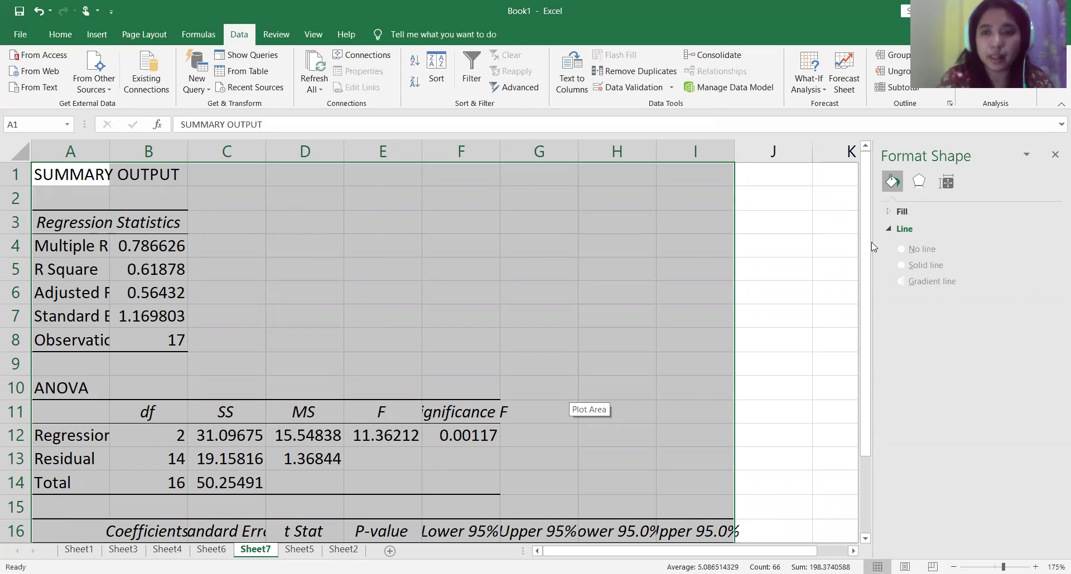
left_click_drag(868, 239, 868, 315)
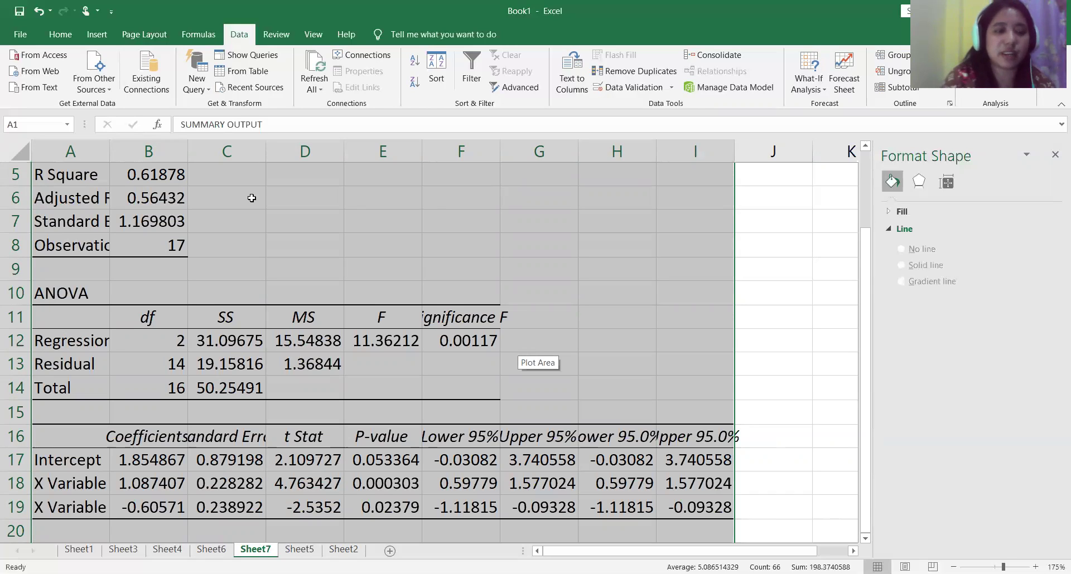
left_click(171, 484)
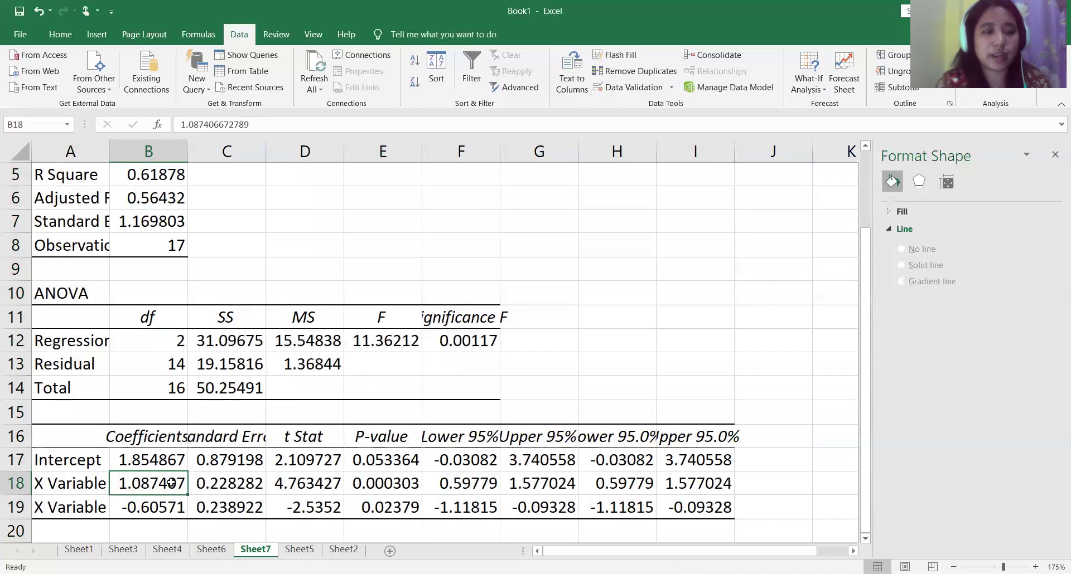
left_click(158, 505)
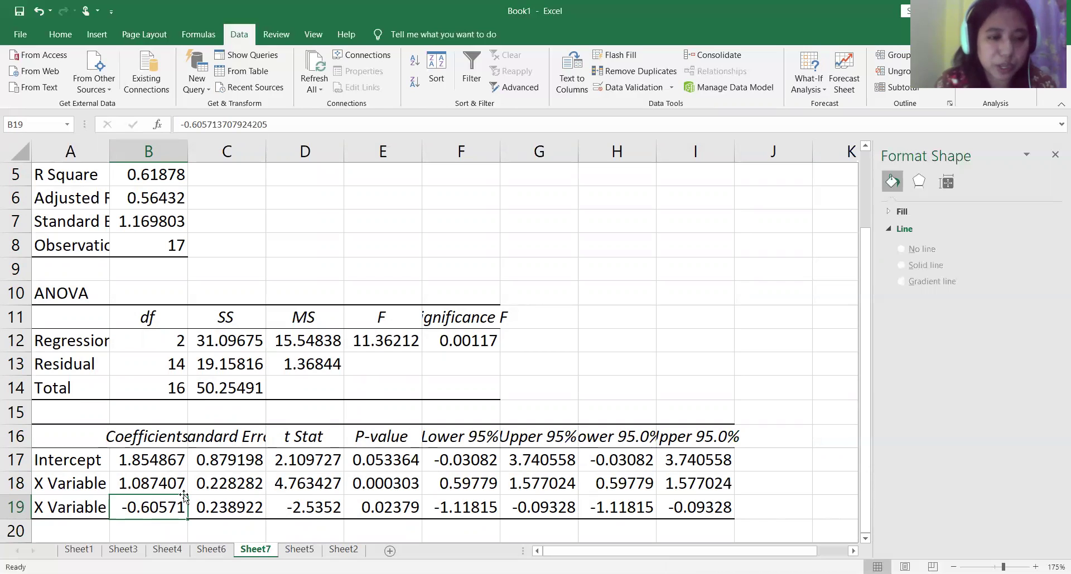
left_click(212, 552)
left_click(290, 551)
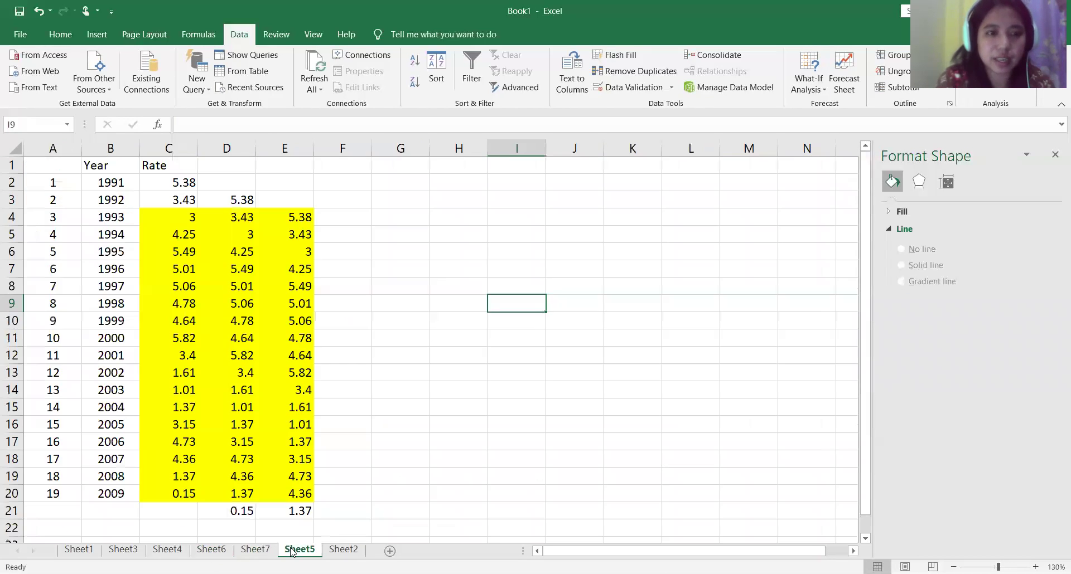
left_click(237, 216)
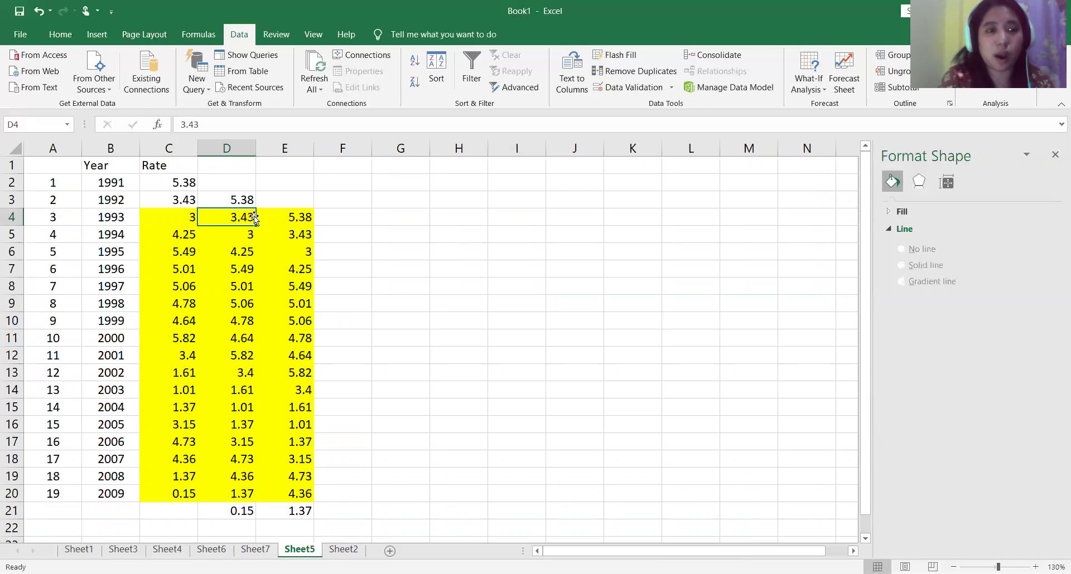
left_click(293, 218)
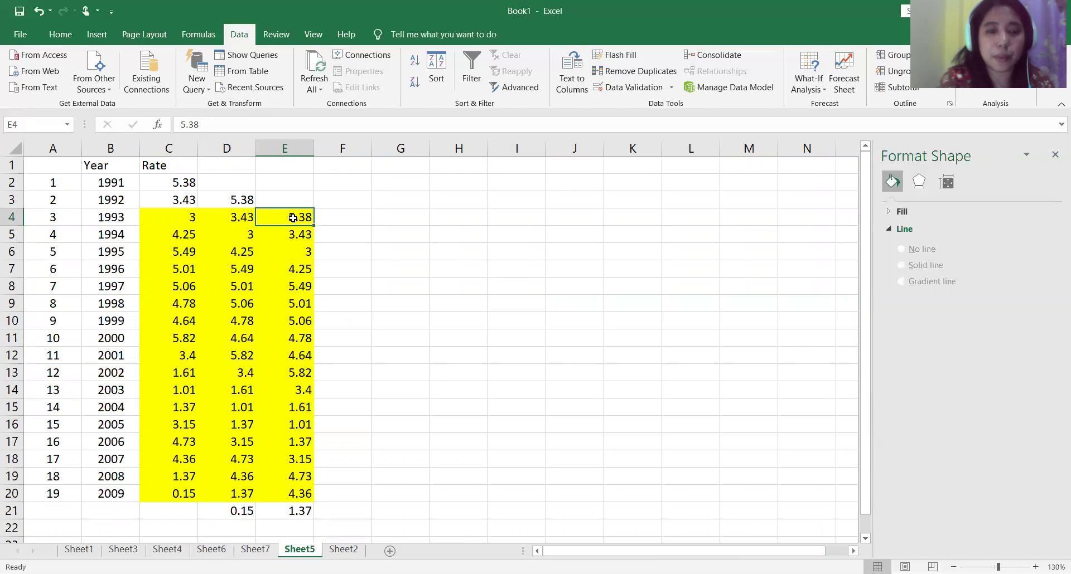
left_click(265, 551)
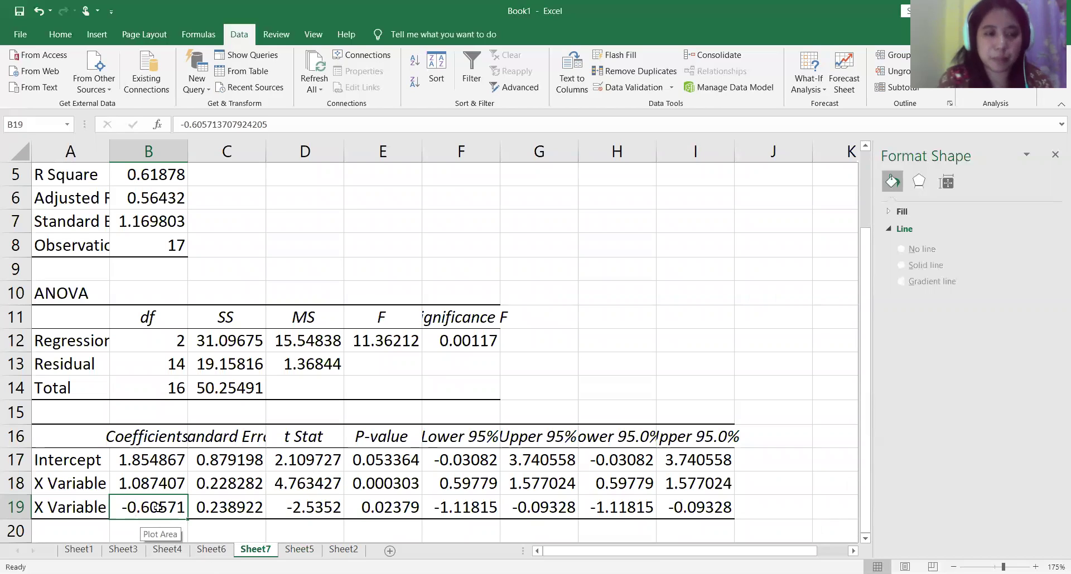
left_click(153, 484)
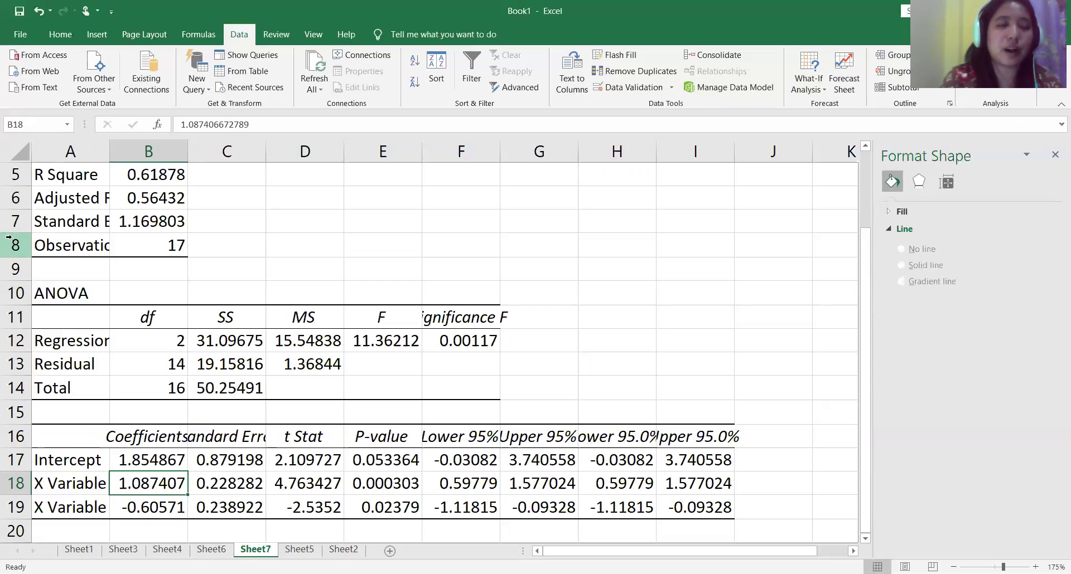
Step: Auto-fit the width of column A in the Sheet7 summary output to its labels
double_click(109, 152)
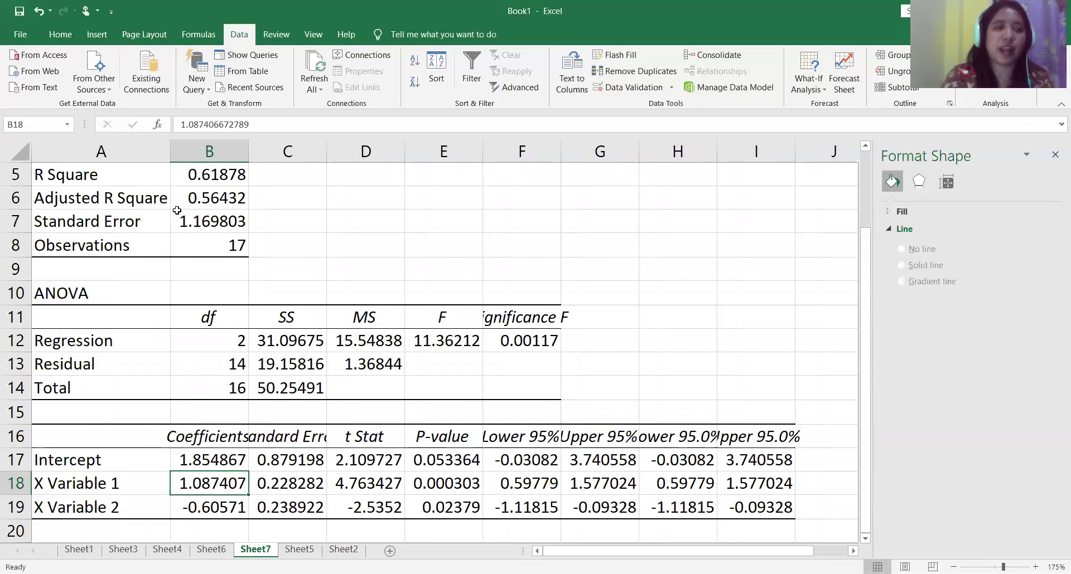